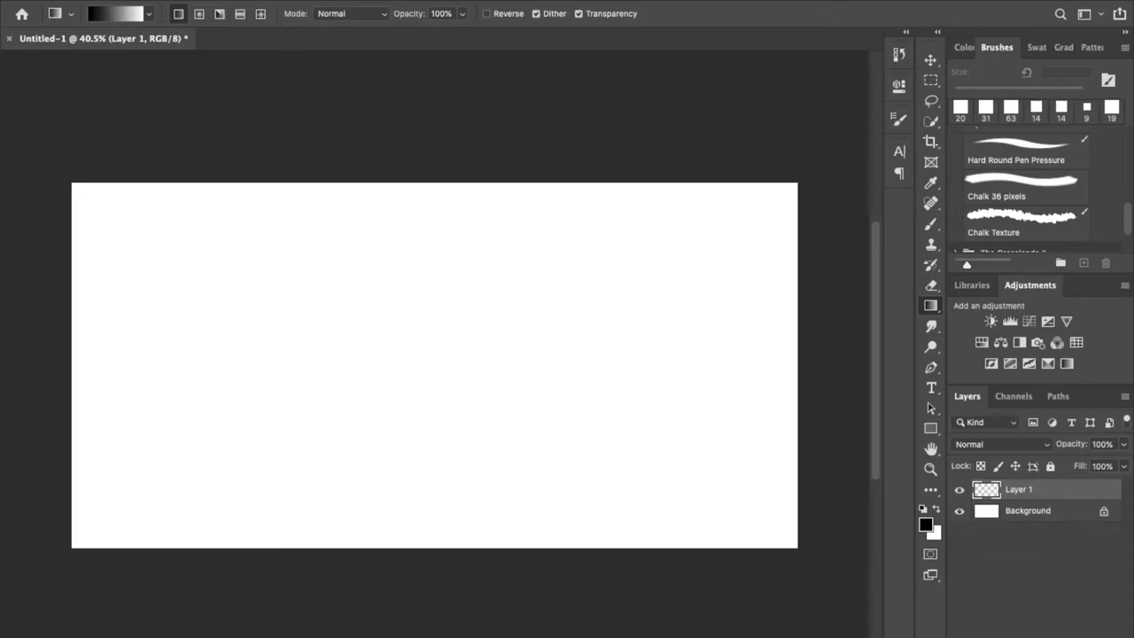
Set the foreground colour to brown-gold, checking it with a test stroke that is undone.
left_click(926, 525)
key("Escape")
left_click(965, 47)
left_click(1113, 232)
left_click(1089, 133)
left_click(930, 225)
left_click_drag(660, 347, 716, 282)
key("ctrl+z")
Fill Layer 1 with a vertical gold-to-white gradient running from bottom to top.
key("g")
left_click_drag(430, 600, 437, 169)
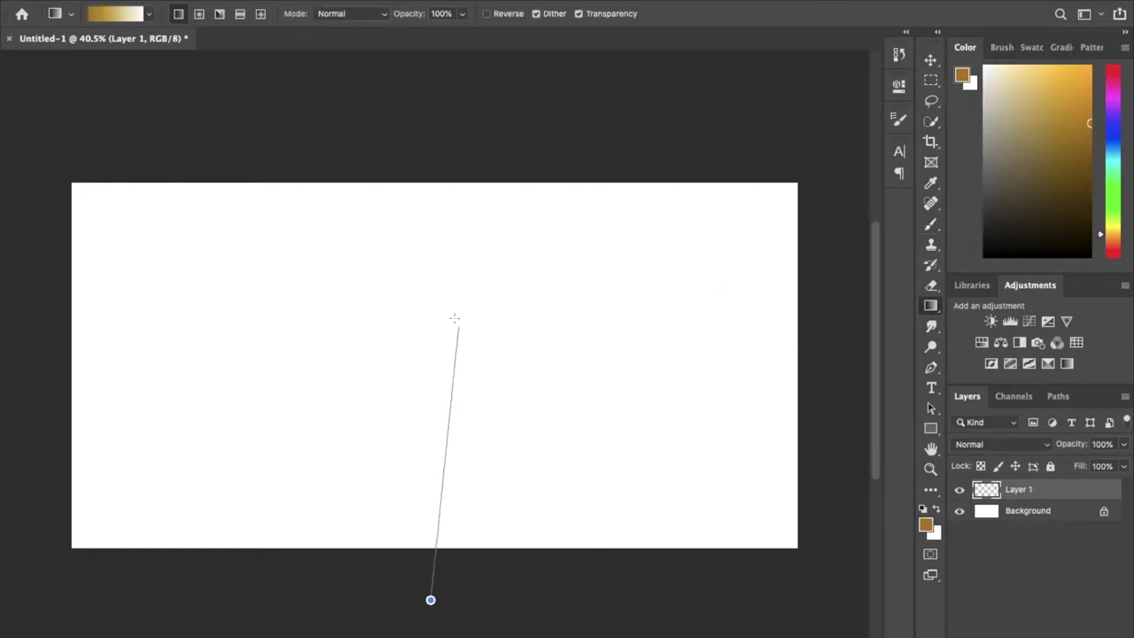
key("ctrl+z")
left_click_drag(456, 587, 448, 170)
key("ctrl+z")
mouse_move(518, 577)
left_mouse_down()
mouse_move(520, 196)
mouse_move(469, 190)
left_mouse_up()
key("ctrl+z")
left_click_drag(420, 580, 449, 204)
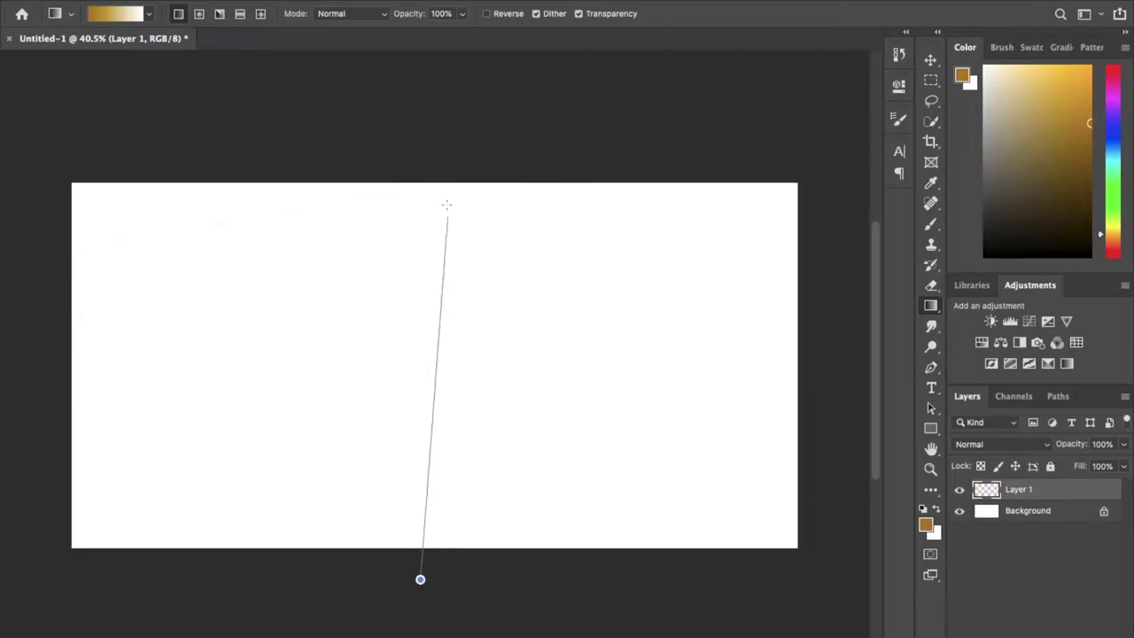
key("ctrl+z")
left_click_drag(458, 597, 444, 150)
Add an empty Layer 2 and pick the Chalk 36 pixels brush.
key("ctrl+shift+alt+n")
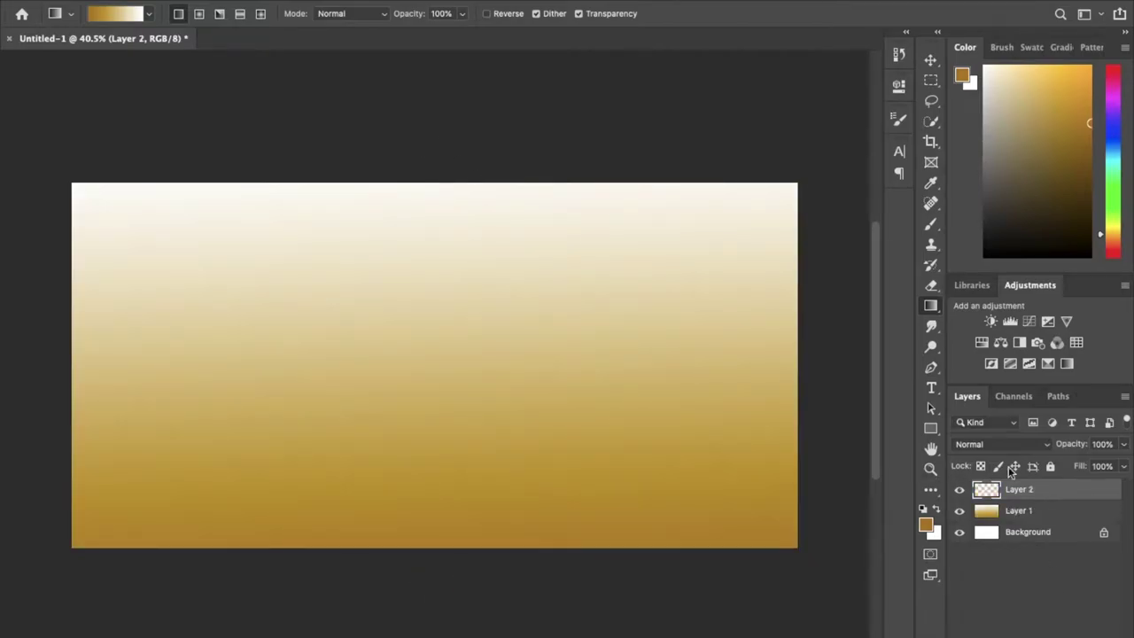
left_click(1004, 48)
key("b")
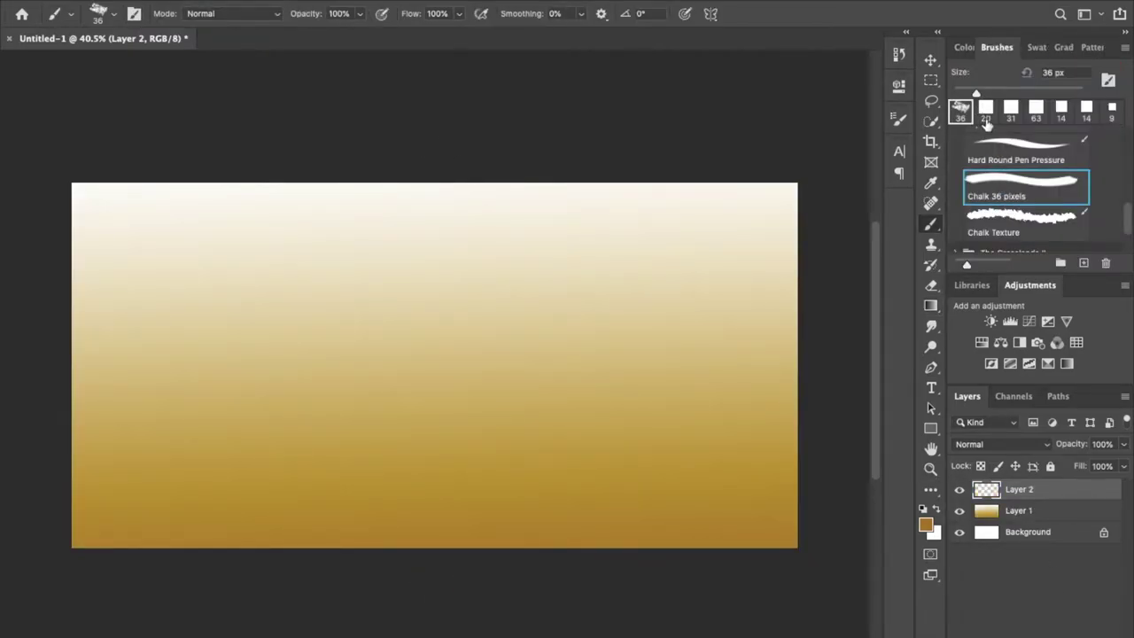
Set the Chalk brush to 33% opacity, 25° angle and about 86 px, undoing trial strokes.
left_click_drag(999, 94, 1011, 92)
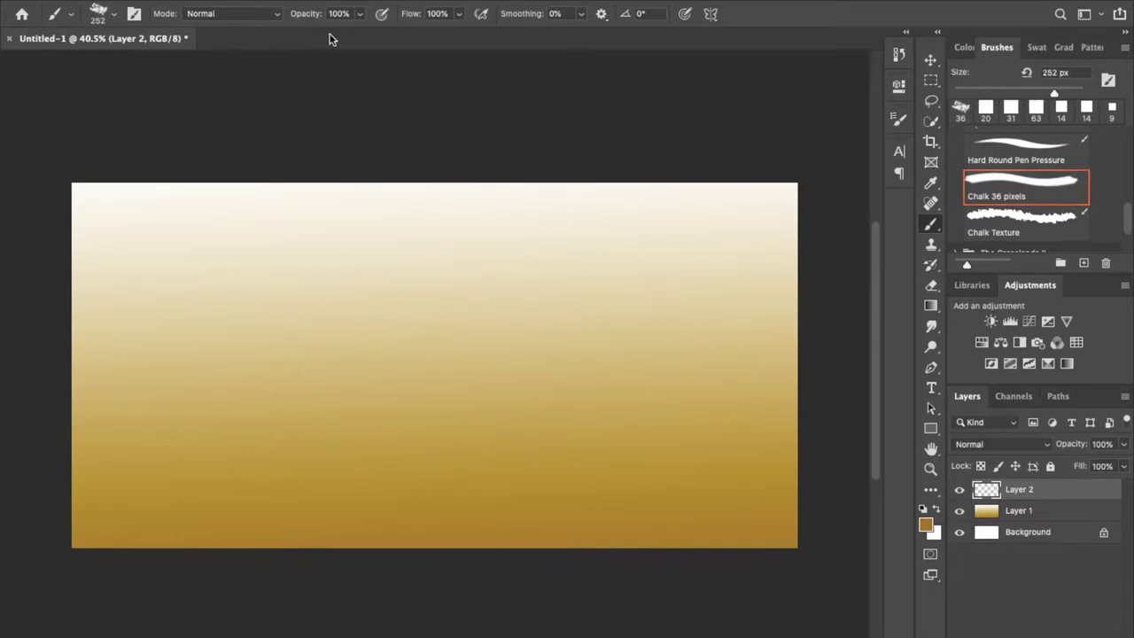
left_click_drag(360, 13, 309, 39)
left_click(70, 14)
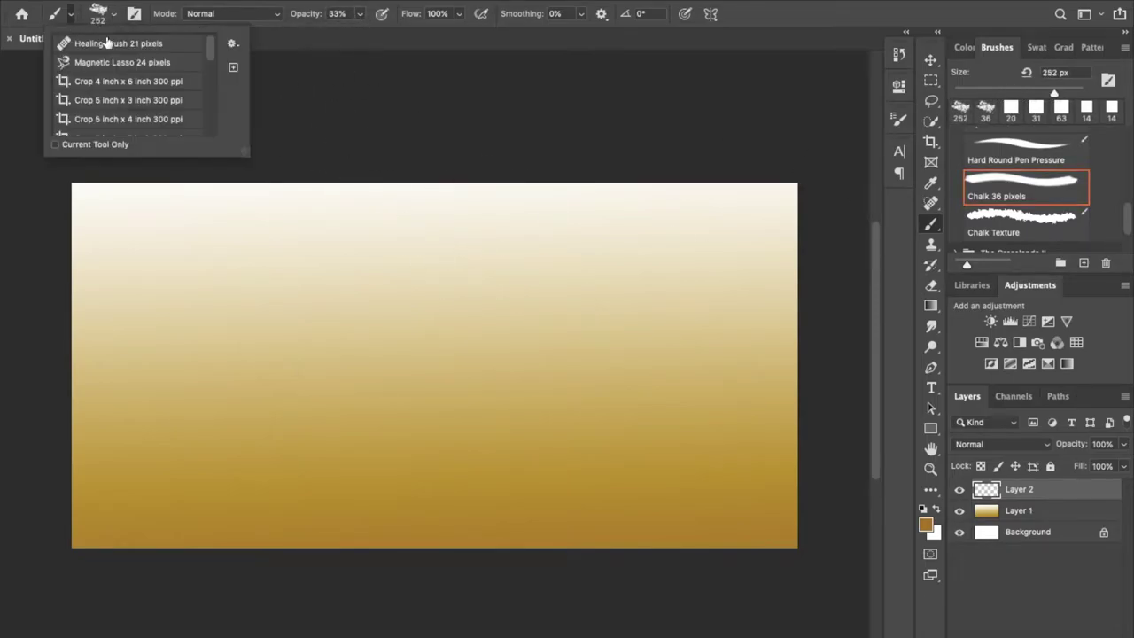
left_click_drag(71, 68, 68, 58)
left_click(111, 16)
left_click_drag(1055, 93, 1009, 92)
left_click_drag(367, 214, 431, 203)
left_click_drag(350, 235, 420, 248)
key("ctrl+z")
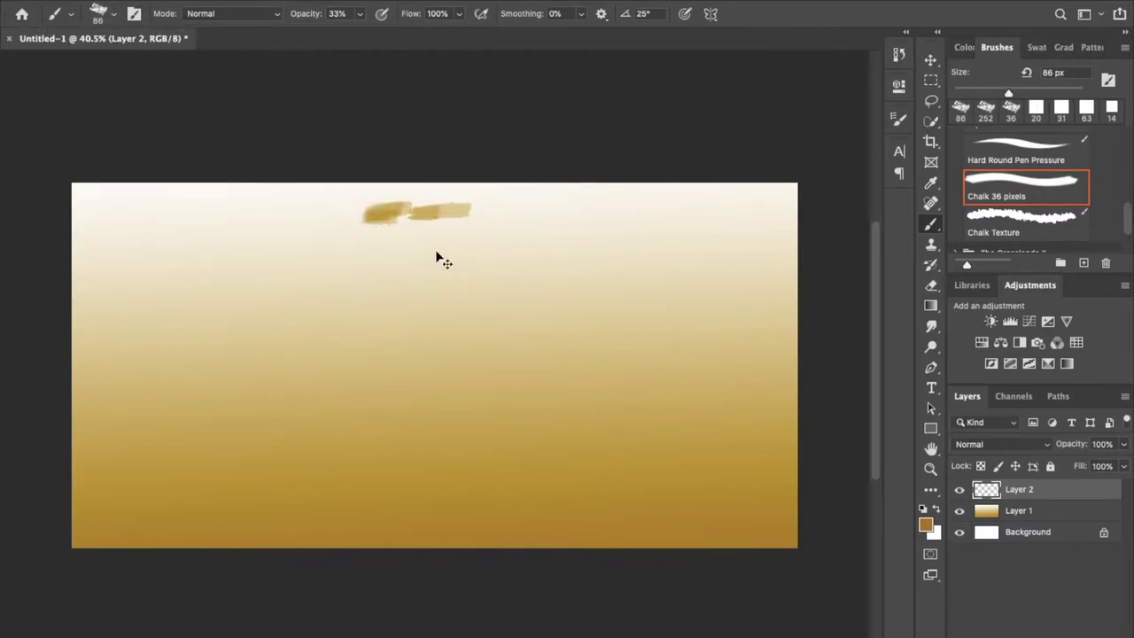
key("ctrl+z")
Paint tan chalk strokes upper centre and lower right, then broad 312 px dark brown strokes along the bottom.
left_click(398, 261, "alt")
left_click(404, 356, "alt")
left_click_drag(456, 238, 351, 293)
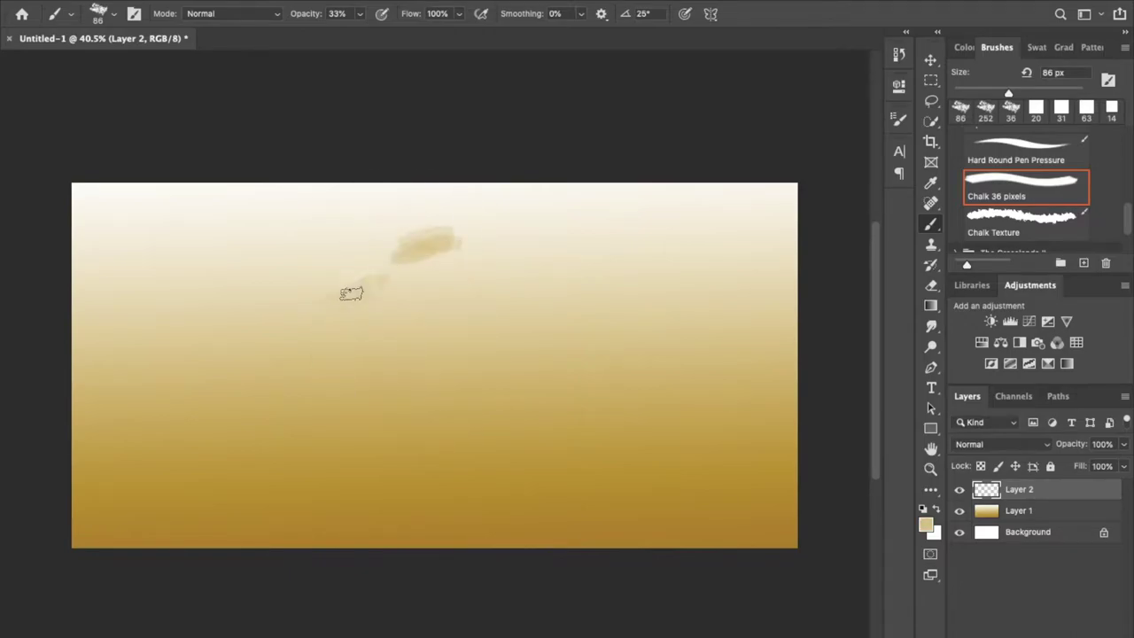
left_click_drag(714, 393, 416, 530)
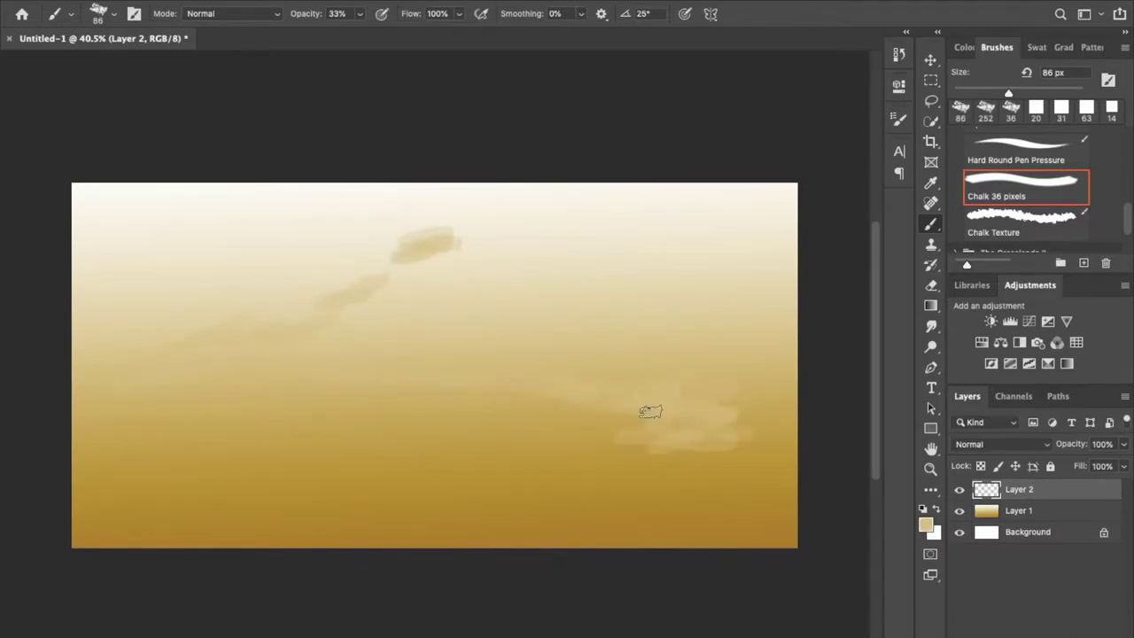
left_click(730, 525, "alt")
left_click(965, 47)
left_click_drag(1008, 92, 1058, 93)
left_click_drag(425, 527, 633, 511)
left_click(964, 47)
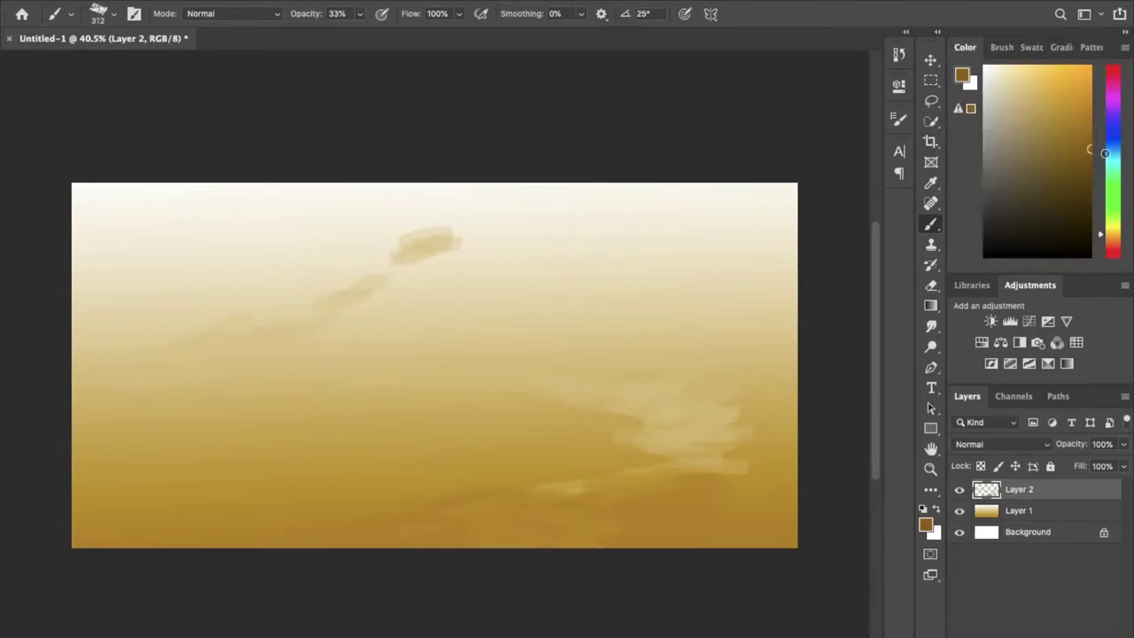
mouse_move(217, 523)
left_mouse_down()
mouse_move(418, 468)
mouse_move(669, 503)
mouse_move(762, 443)
left_mouse_up()
Add lighter tan chalk strokes across the lower right, centre right and centre with a smaller brush.
left_click(696, 450, "alt")
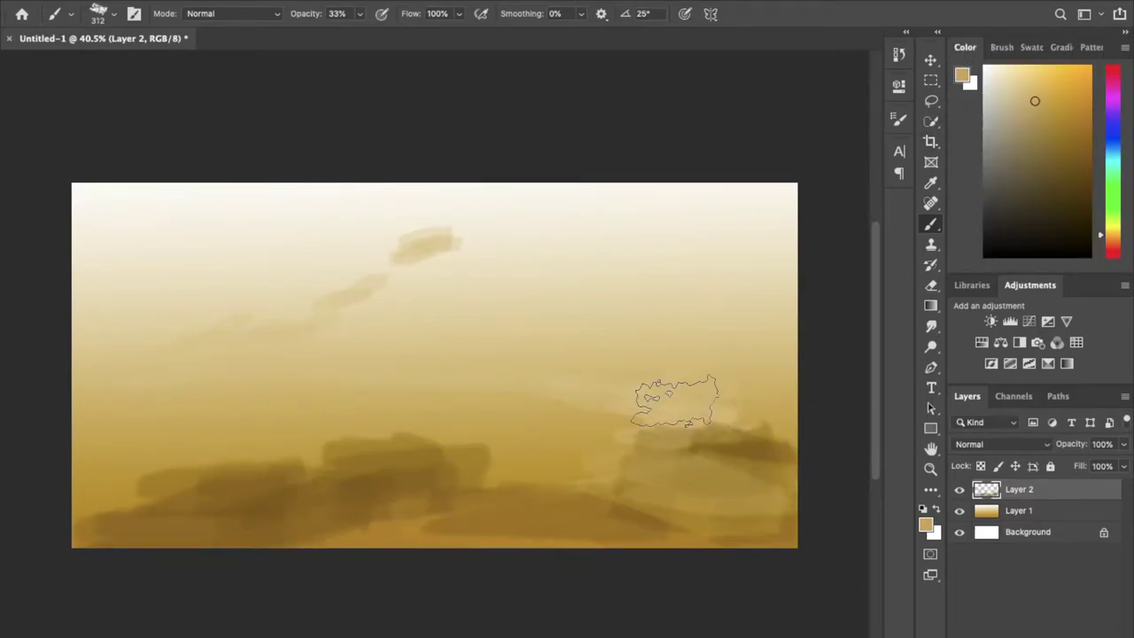
left_click(750, 379, "alt")
left_click_drag(780, 381, 603, 390)
key("ctrl+z")
left_click(997, 47)
left_click(961, 106)
left_click_drag(699, 412, 452, 372)
left_click(512, 351, "alt")
left_click_drag(558, 372, 434, 394)
left_click_drag(451, 452, 332, 483)
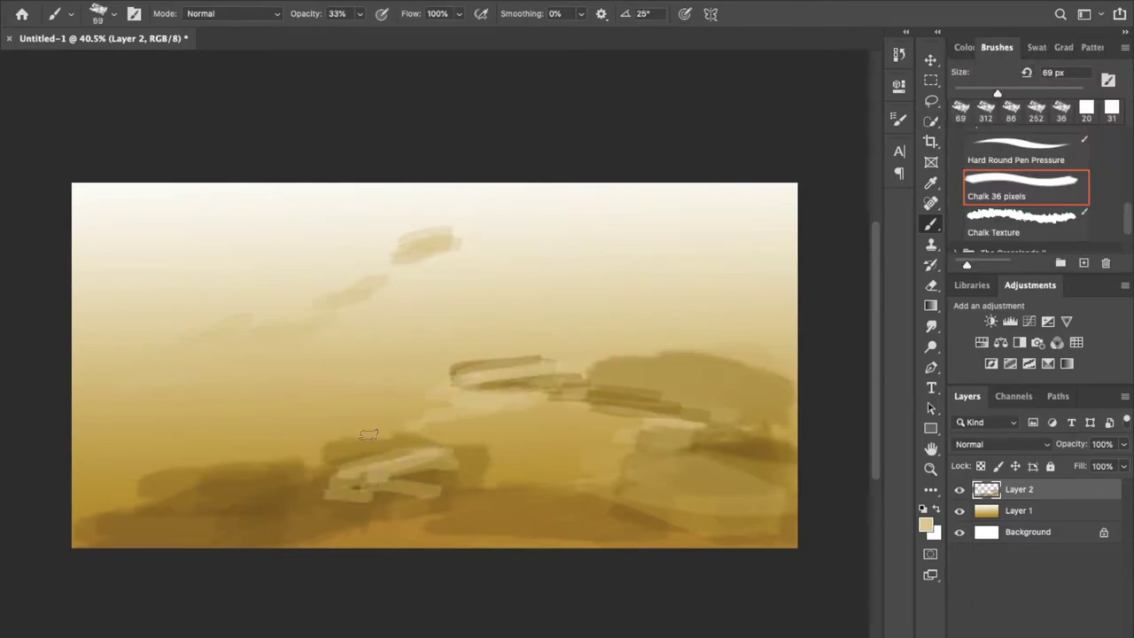
Paint sampled light brown strokes across the left and centre of the canvas.
left_click(279, 337, "alt")
left_click_drag(383, 372, 292, 390)
left_click_drag(368, 354, 266, 347)
left_click_drag(321, 317, 204, 333)
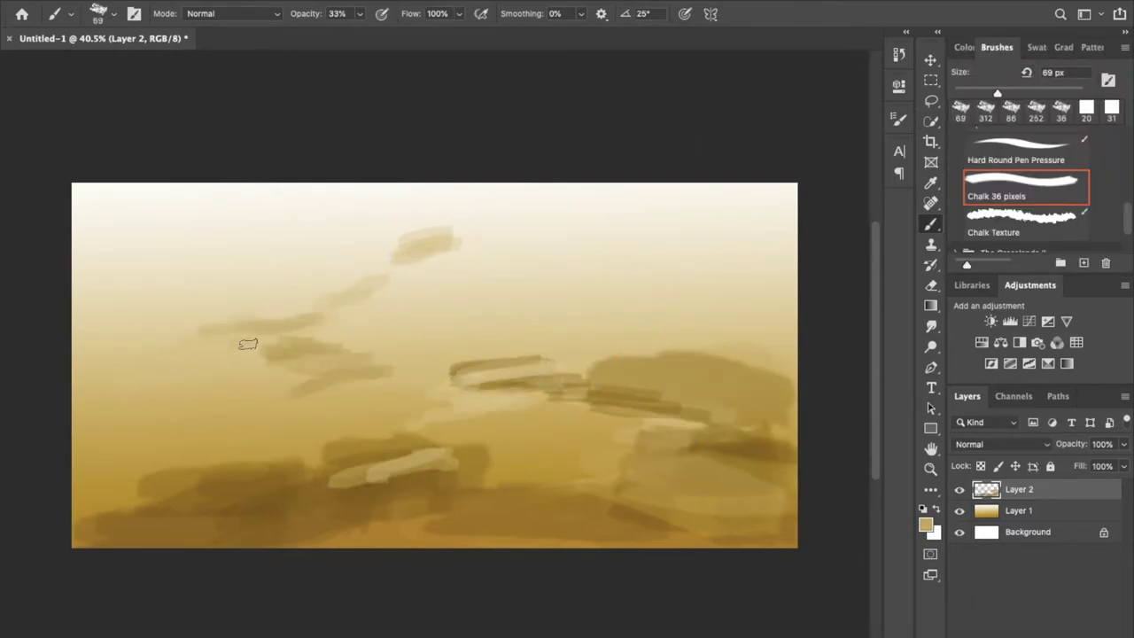
left_click_drag(221, 377, 121, 387)
left_click_drag(390, 341, 519, 341)
mouse_move(523, 283)
left_mouse_down()
mouse_move(682, 285)
mouse_move(518, 285)
left_mouse_up()
key("ctrl+z")
Shrink the brush to 35 px and add yellowish strokes on the left plus a darker golden stroke near the bottom.
left_click_drag(1033, 93, 975, 95)
left_click_drag(461, 235, 502, 209)
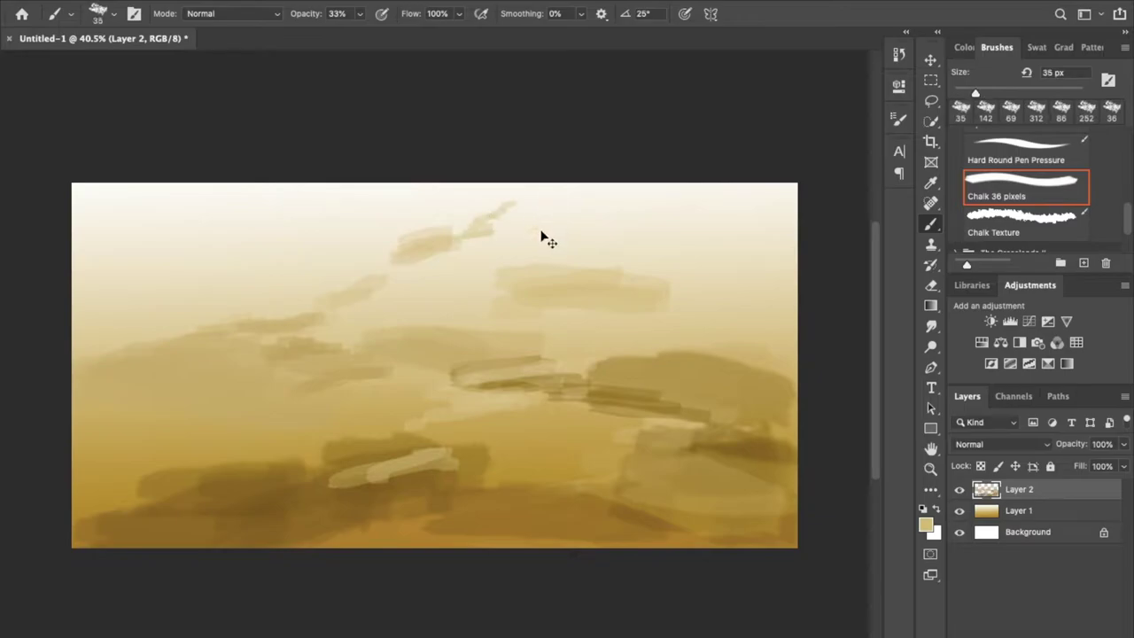
left_click_drag(213, 277, 206, 275)
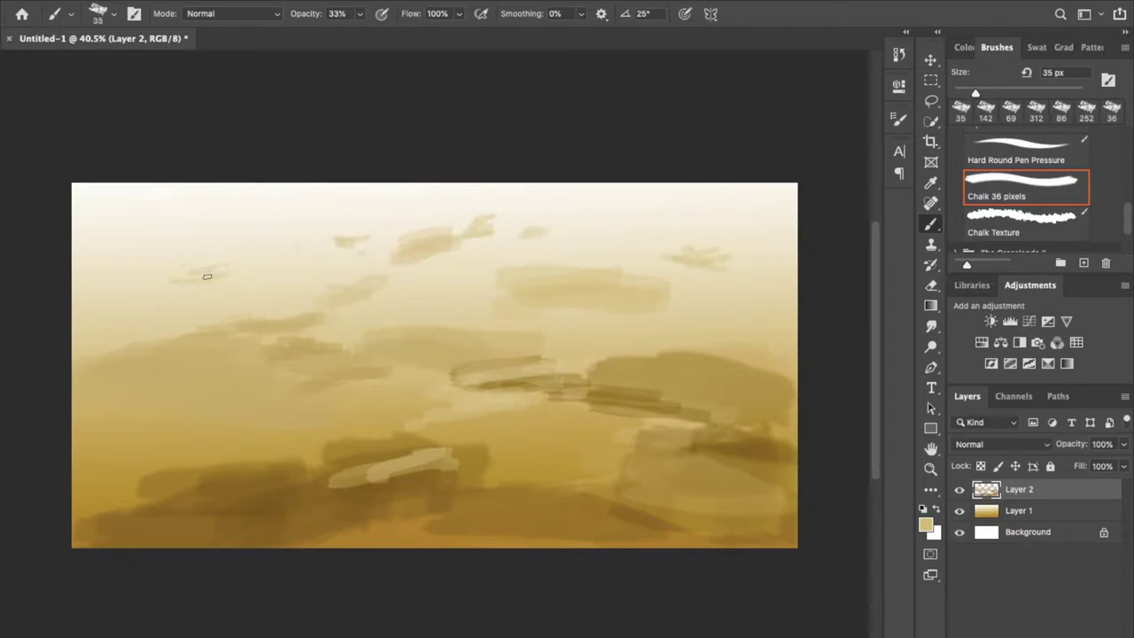
left_click(963, 47)
mouse_move(158, 381)
left_mouse_down()
mouse_move(207, 349)
mouse_move(314, 372)
left_mouse_up()
left_click_drag(495, 431, 531, 426)
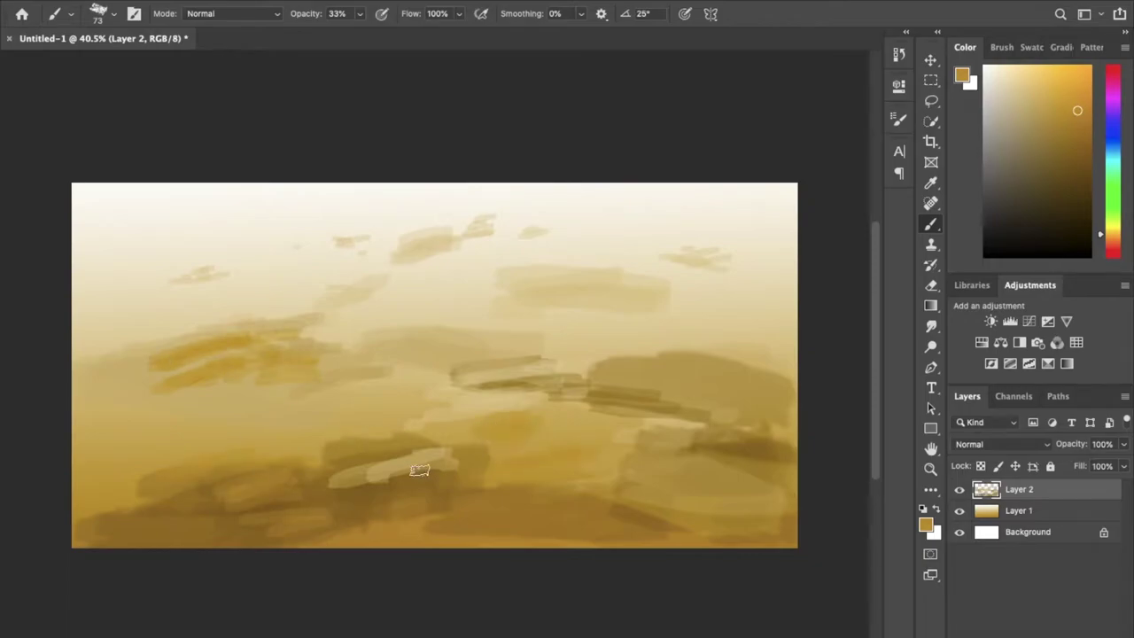
left_click(930, 327)
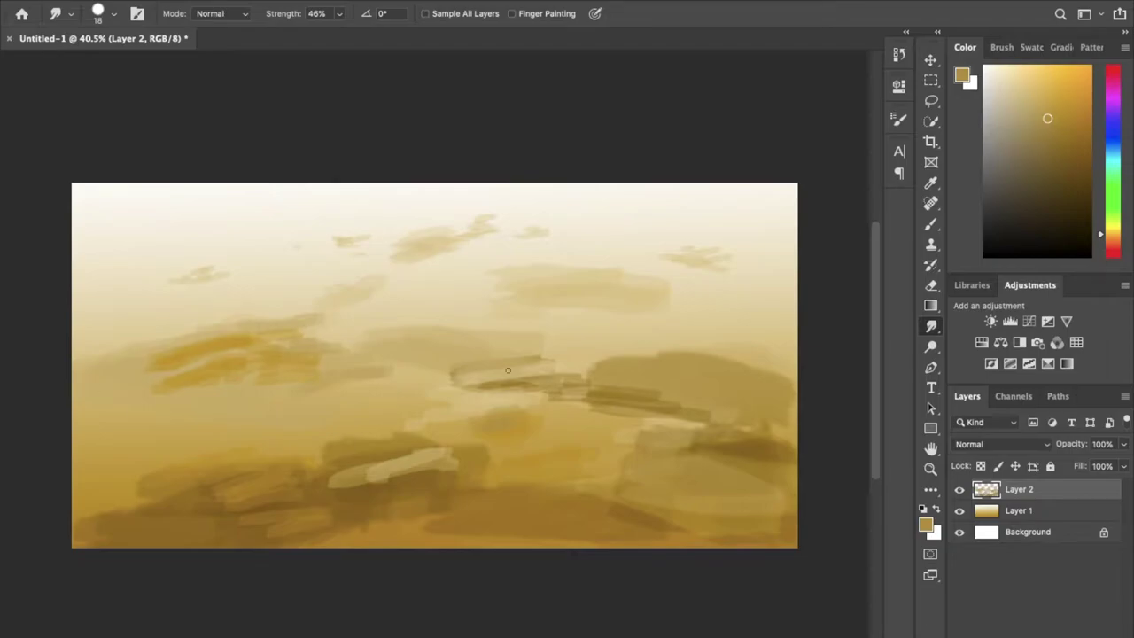
Smudge the small top cloud shape rightward and paint a darker patch at the right centre.
left_click(1000, 49)
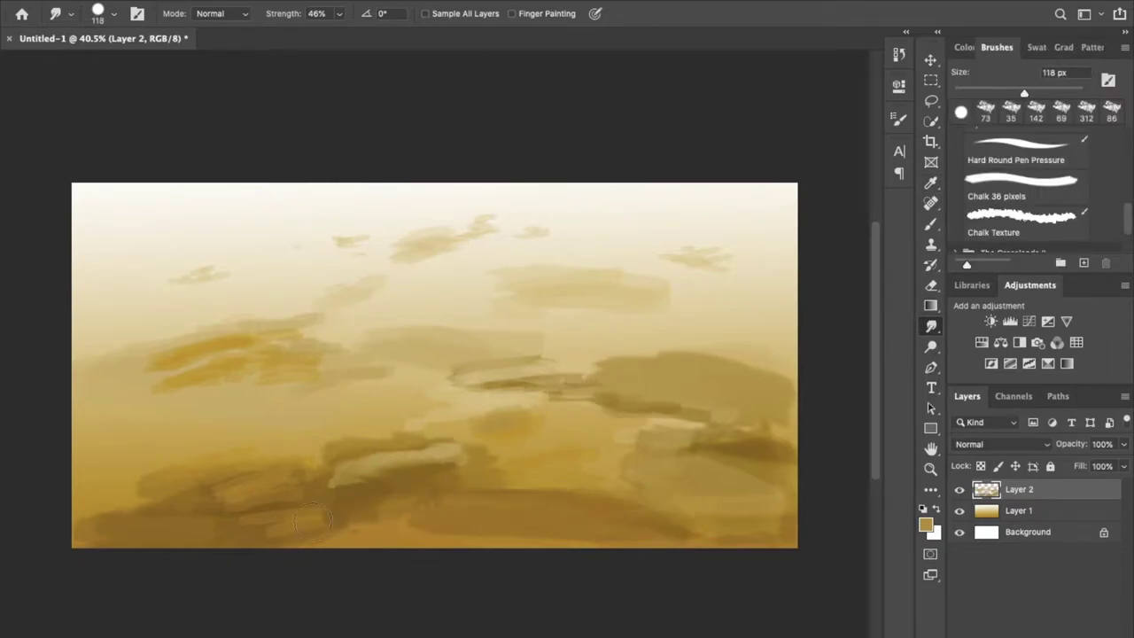
mouse_move(380, 236)
left_mouse_down()
mouse_move(420, 255)
mouse_move(495, 221)
left_mouse_up()
left_click(1025, 150)
key("b")
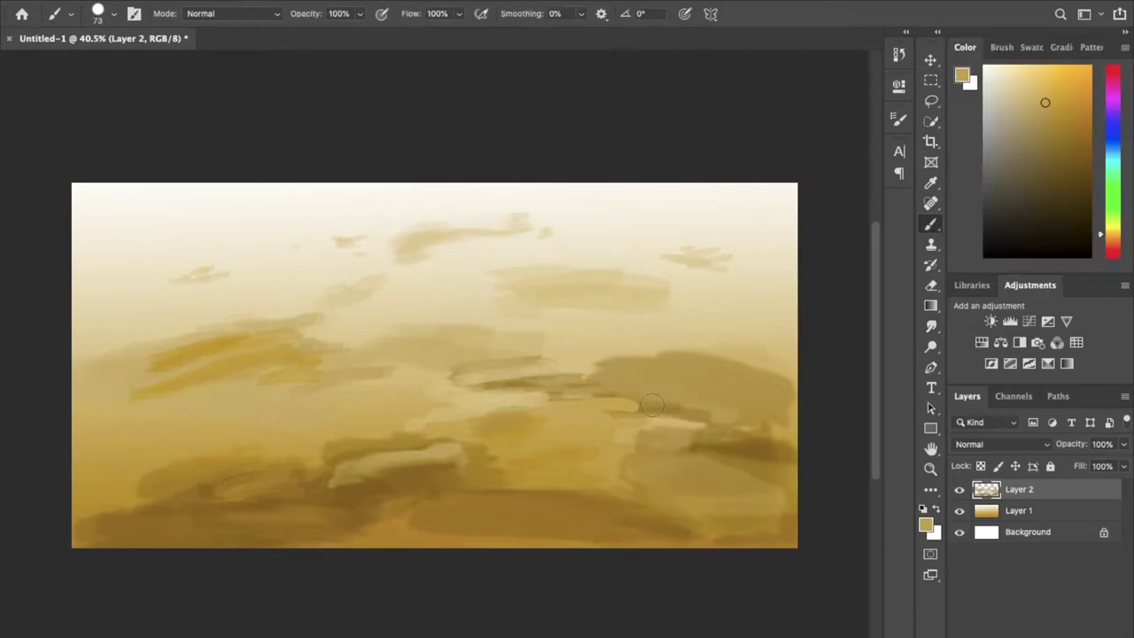
left_click_drag(592, 404, 726, 377)
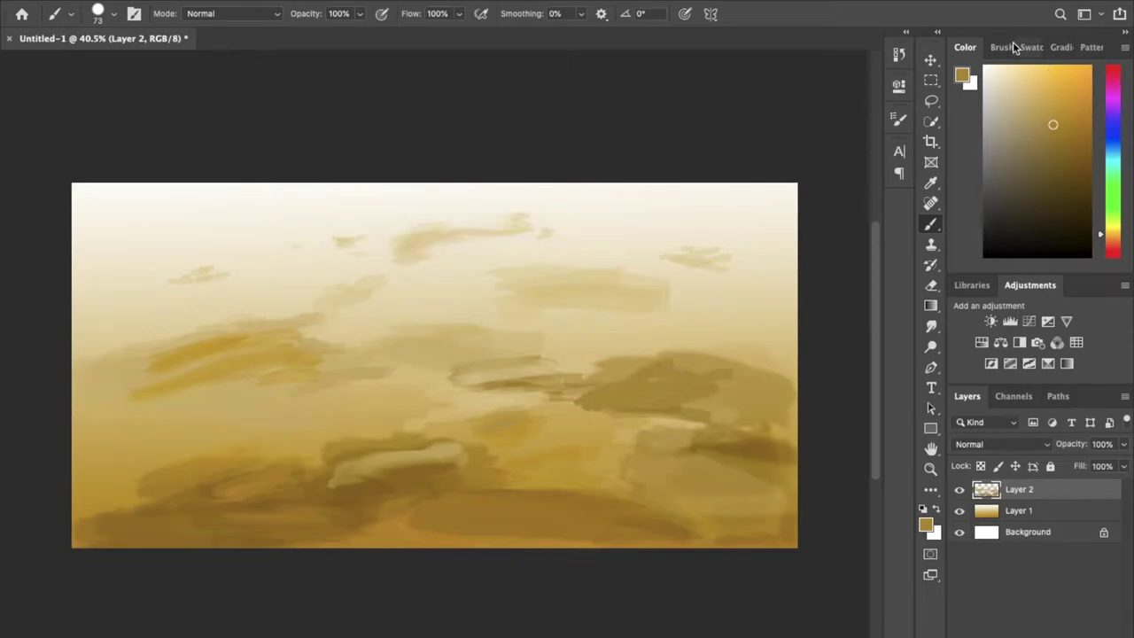
With Hard Round Pen Pressure at 62% opacity, paint lighter strokes at the right centre and across the bottom.
left_click(1002, 47)
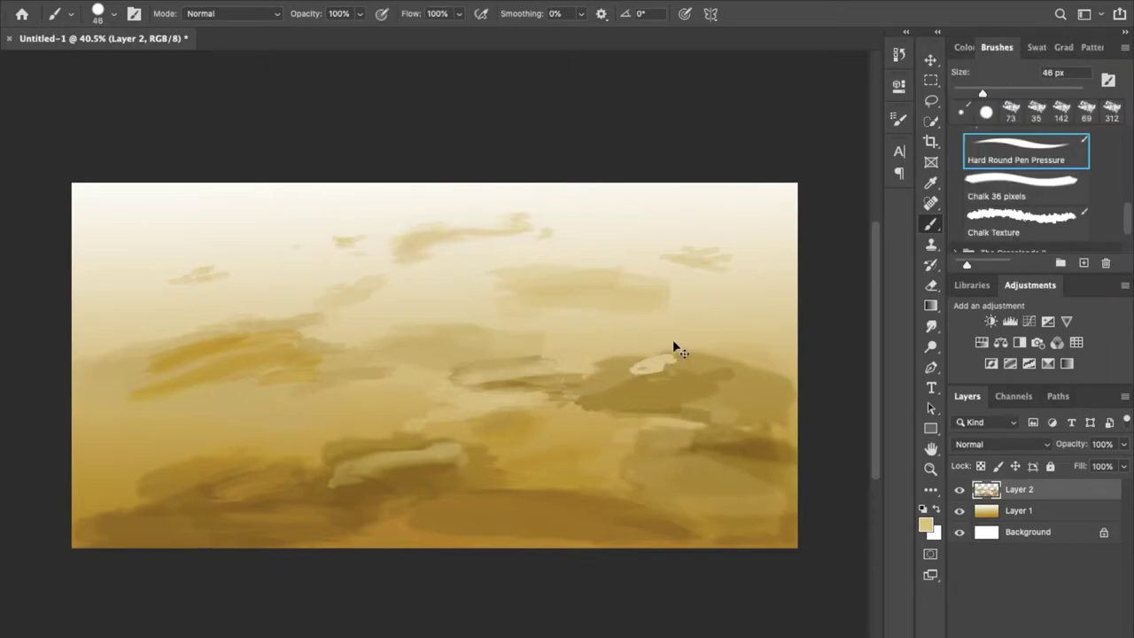
key("6")
key("2")
left_click_drag(707, 370, 580, 393)
left_click(606, 387, "alt")
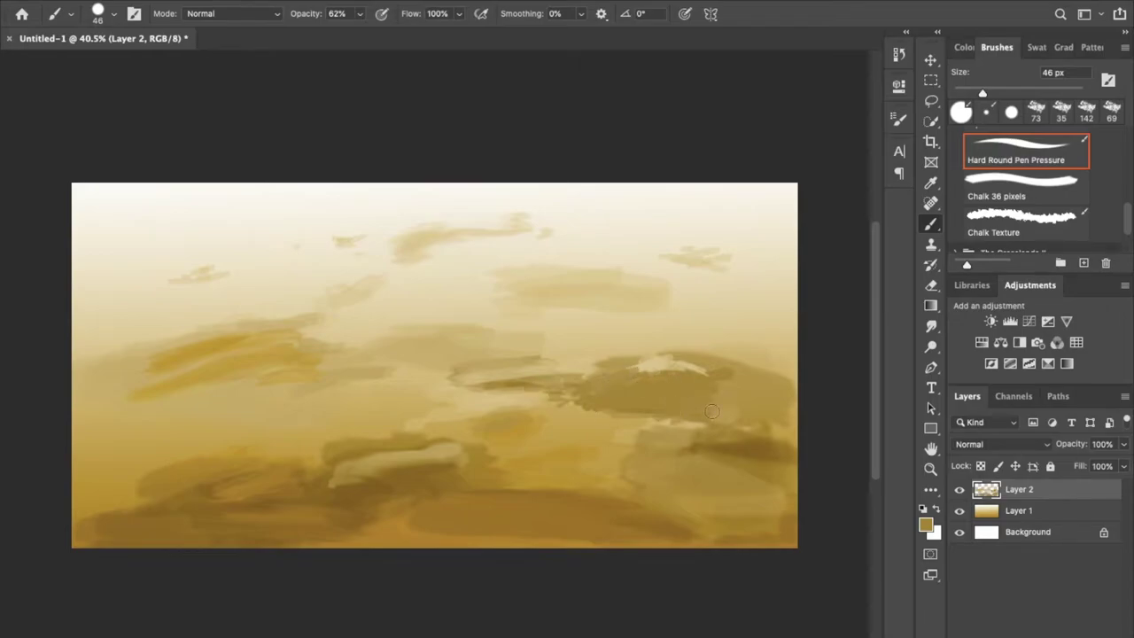
left_click_drag(234, 488, 460, 478)
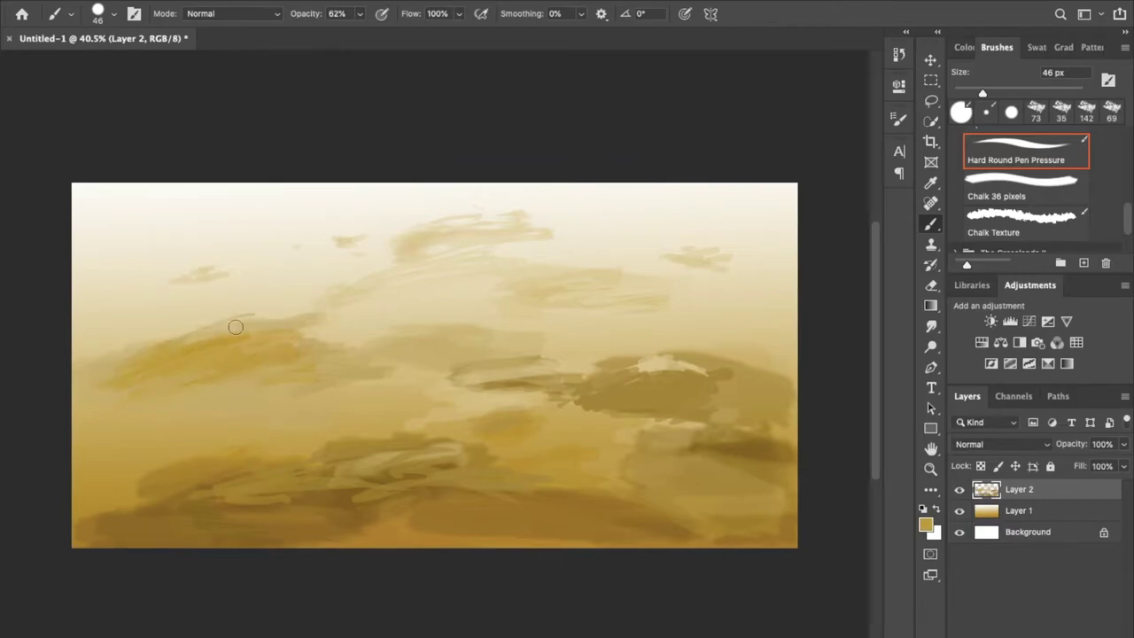
Add a thin dark stroke on the left, then light grassy streaks and a dark brown streak in the lower left.
left_click_drag(235, 327, 105, 339)
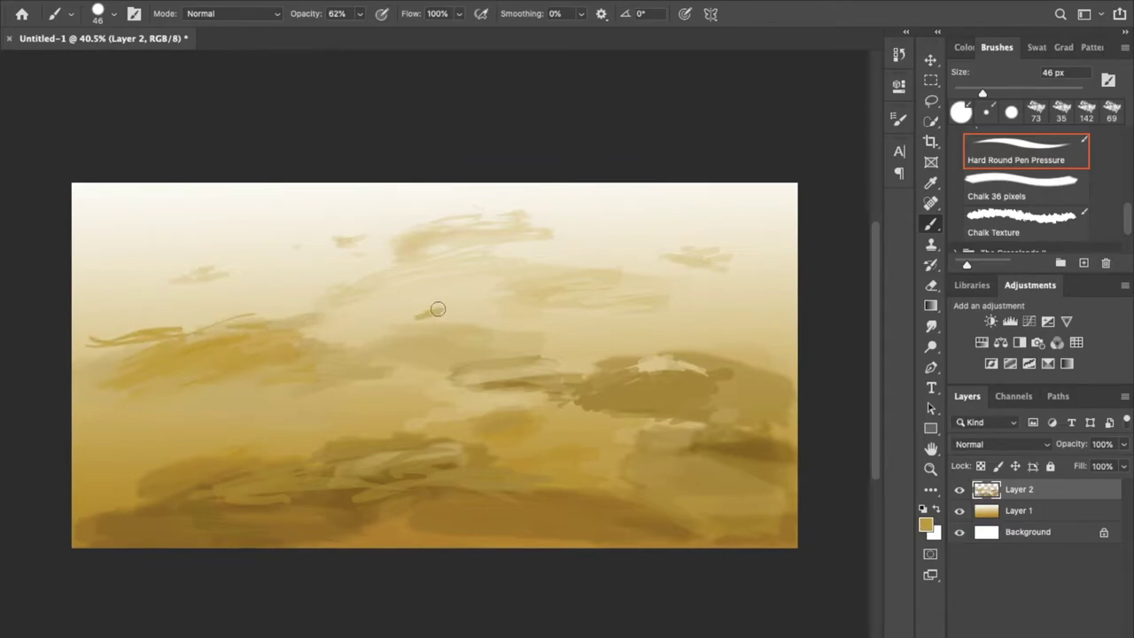
left_click_drag(213, 456, 117, 486)
mouse_move(258, 450)
left_mouse_down()
mouse_move(110, 478)
mouse_move(94, 513)
left_mouse_up()
left_click(207, 486, "alt")
left_click_drag(261, 460, 76, 511)
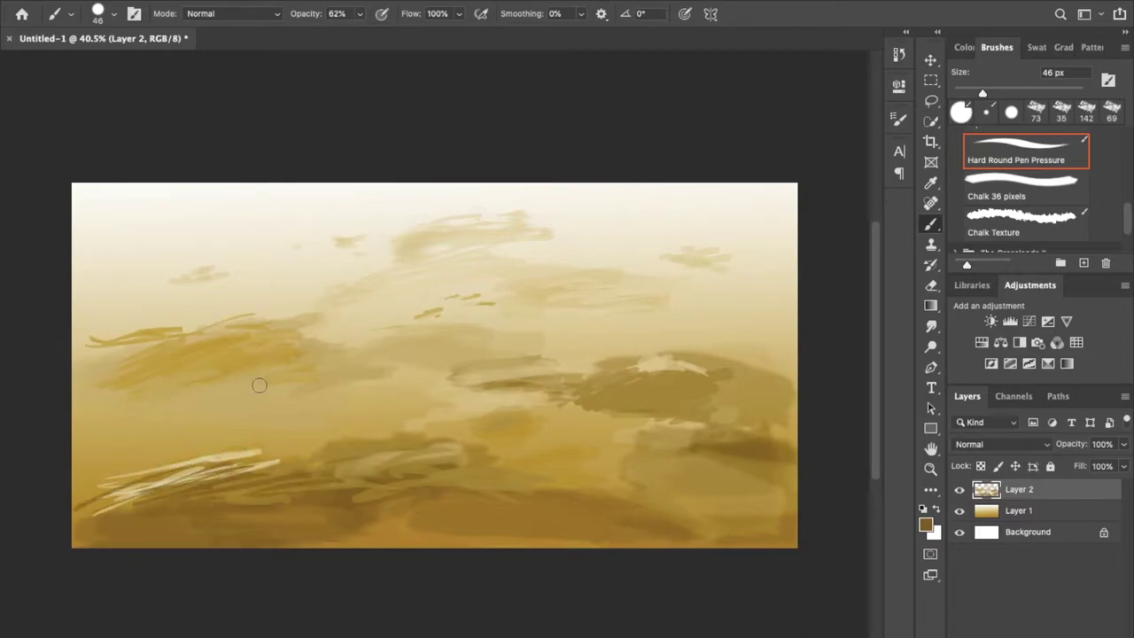
mouse_move(571, 299)
left_mouse_down()
mouse_move(663, 296)
mouse_move(608, 293)
left_mouse_up()
key("ctrl+z")
key("ctrl+z")
key("period")
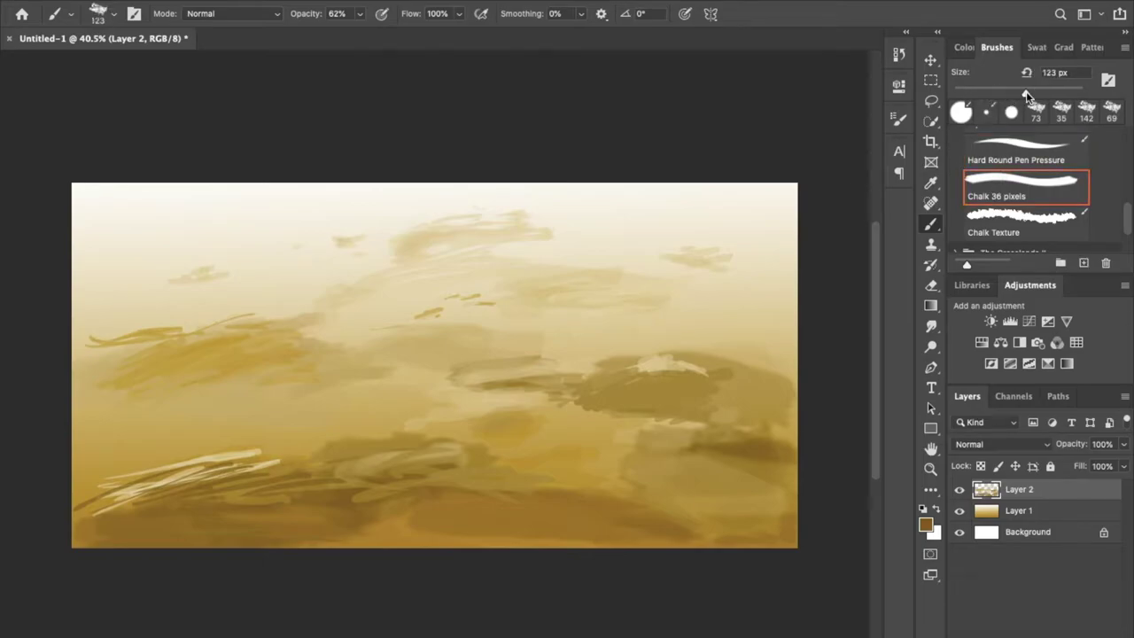
Enlarge the brush to 157 px and paint light beige diagonal strokes in the lower right.
left_click_drag(1025, 91, 1036, 90)
left_click_drag(360, 17, 335, 50)
left_click(510, 461, "alt")
left_click_drag(478, 399, 779, 514)
left_click_drag(576, 417, 673, 459)
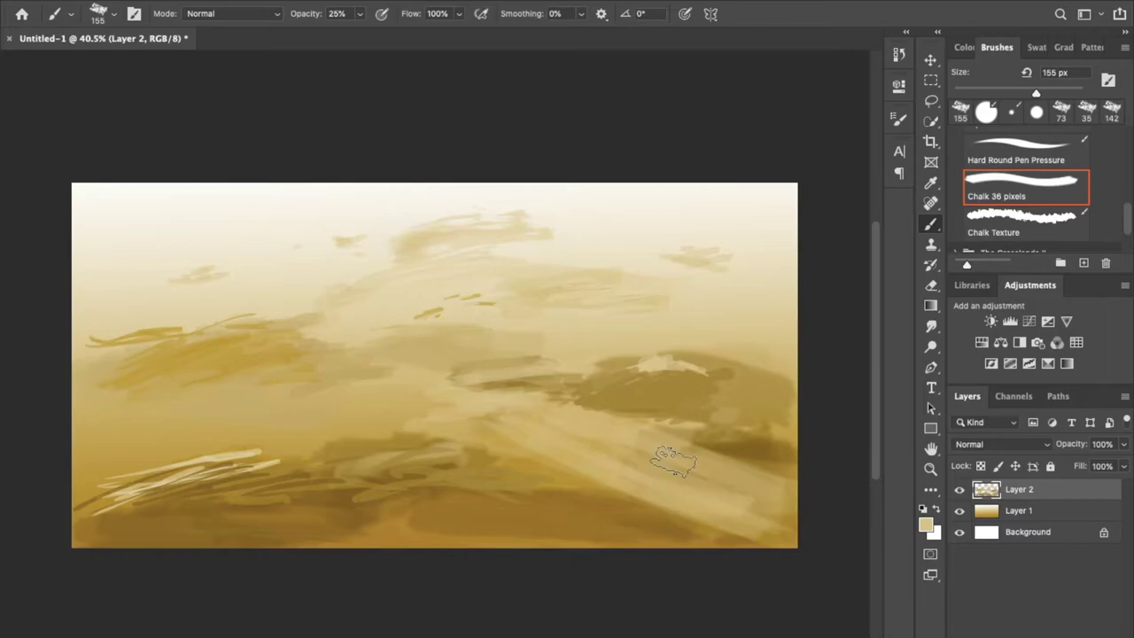
left_click(97, 14)
left_click(354, 470, "alt")
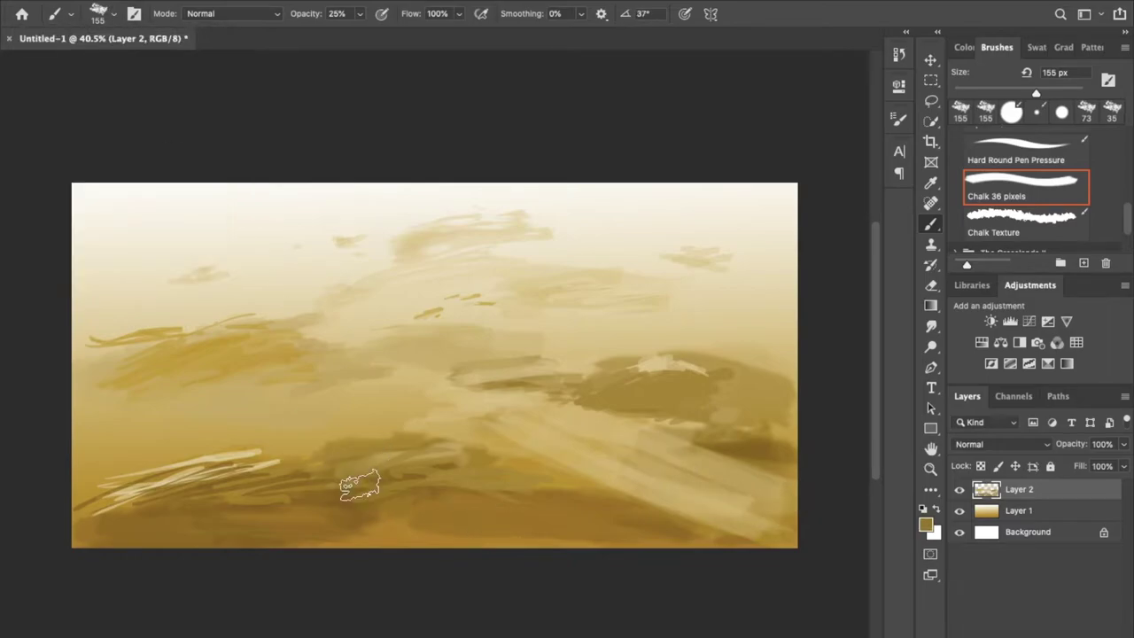
Paint light tan strokes lower left and darken the lower diagonal, right hill and left ridge.
left_click(218, 440, "alt")
mouse_move(231, 462)
left_mouse_down()
mouse_move(266, 482)
mouse_move(329, 468)
left_mouse_up()
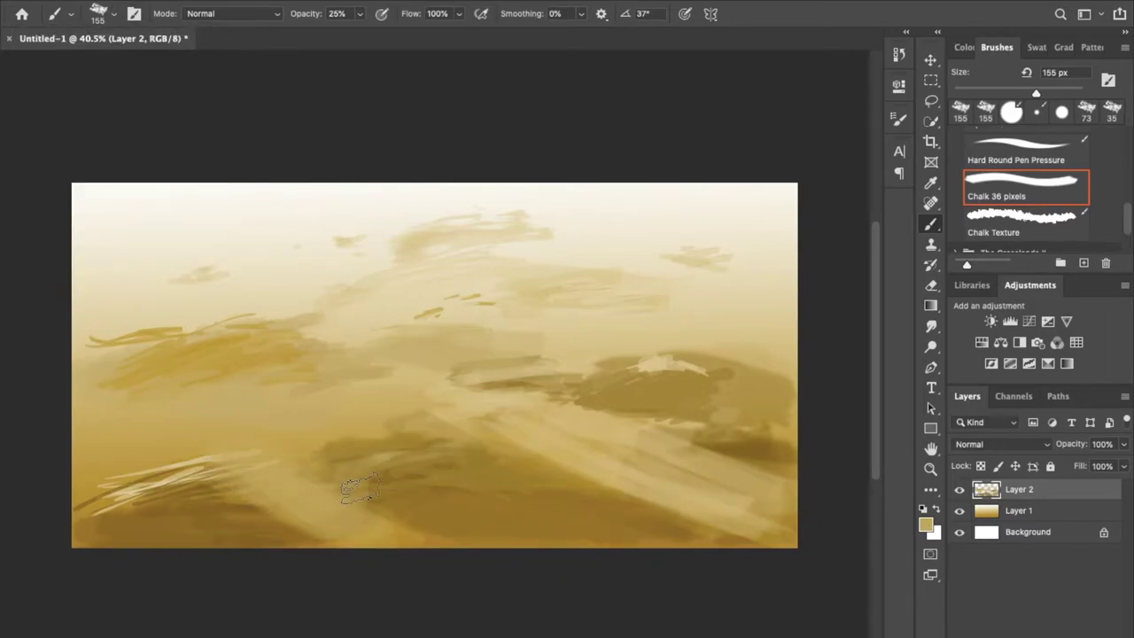
mouse_move(399, 425)
left_mouse_down()
mouse_move(322, 431)
mouse_move(142, 516)
left_mouse_up()
mouse_move(576, 372)
left_mouse_down()
mouse_move(815, 464)
mouse_move(793, 349)
mouse_move(519, 328)
mouse_move(479, 368)
mouse_move(393, 361)
mouse_move(233, 398)
mouse_move(167, 399)
left_mouse_up()
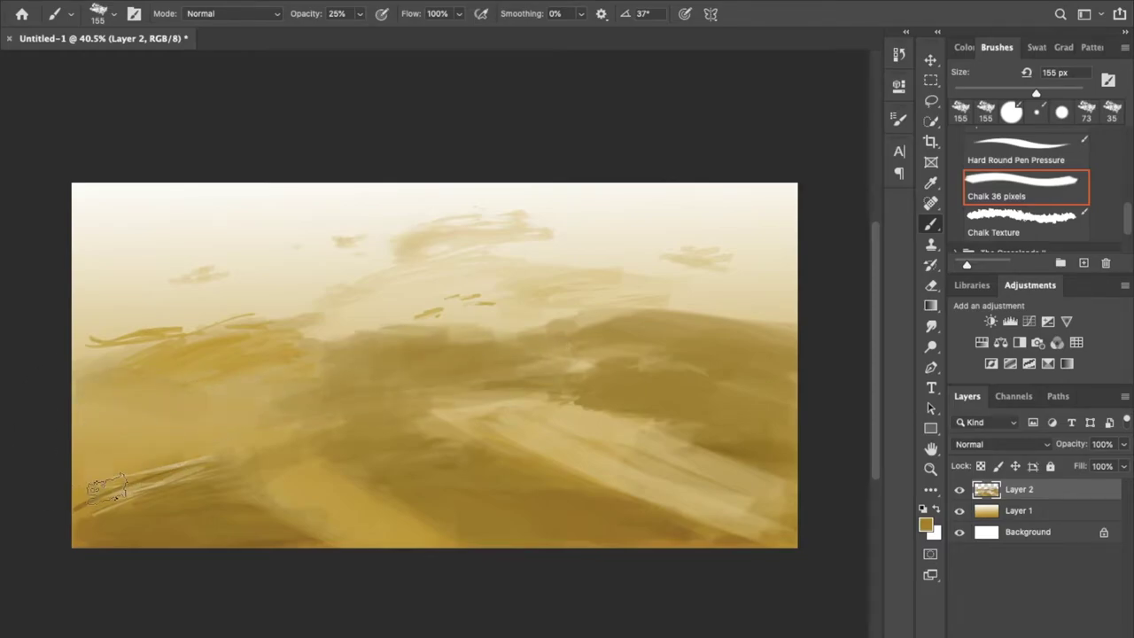
left_click_drag(106, 481, 104, 447)
mouse_move(127, 316)
left_mouse_down()
mouse_move(324, 316)
mouse_move(422, 337)
left_mouse_up()
Add darker gold strokes on the central and right ridges and pale cream strokes on the left ridge.
left_click(325, 301, "alt")
left_click(423, 336, "alt")
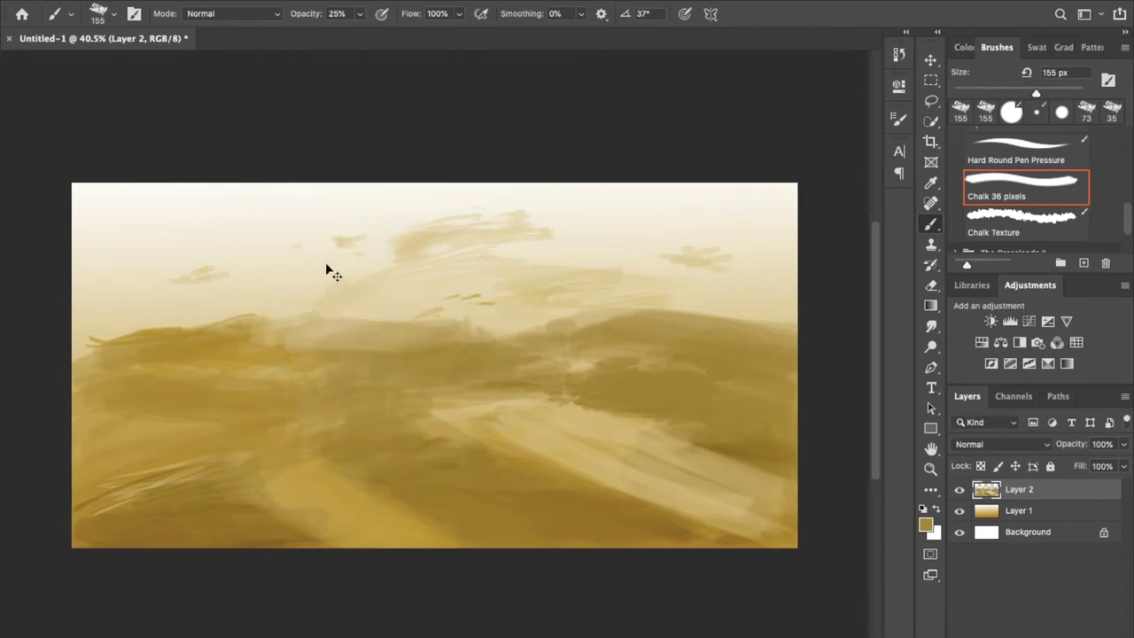
mouse_move(362, 291)
left_mouse_down()
mouse_move(458, 293)
mouse_move(430, 261)
left_mouse_up()
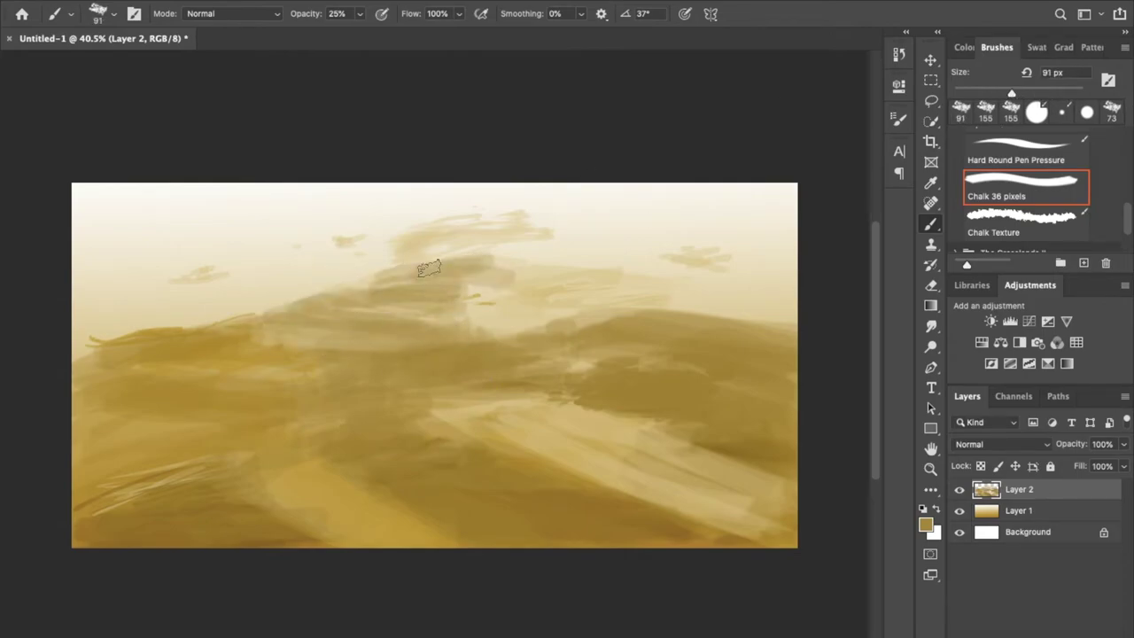
left_click(476, 296, "alt")
left_click_drag(192, 321, 392, 321)
left_click(200, 296, "alt")
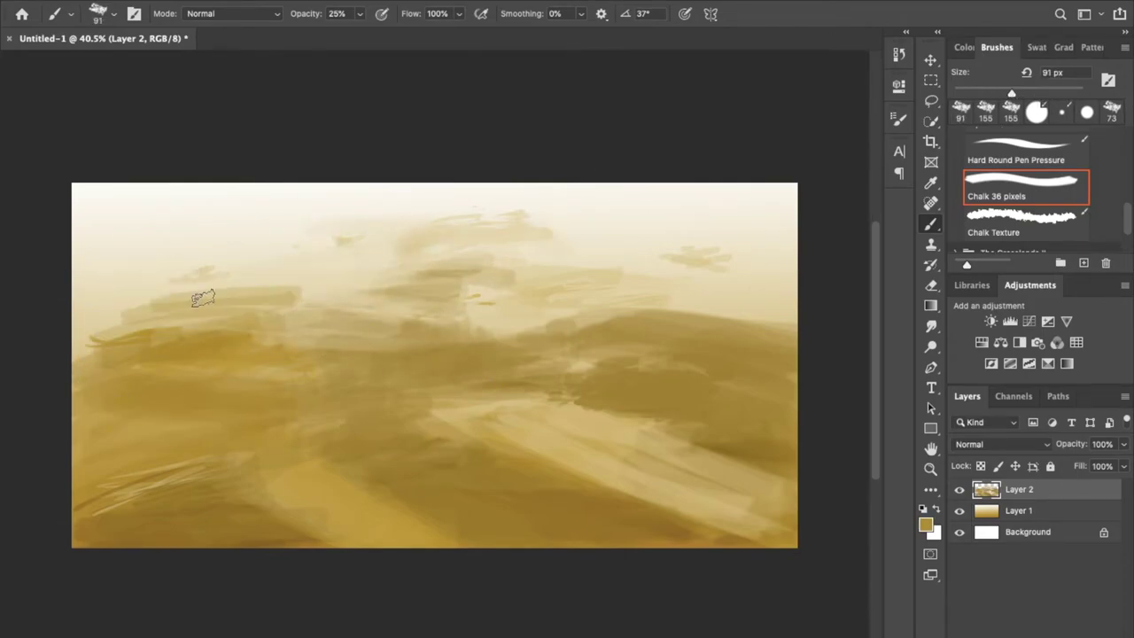
mouse_move(652, 288)
left_mouse_down()
mouse_move(629, 299)
mouse_move(699, 240)
left_mouse_up()
left_click(699, 240, "alt")
left_click_drag(762, 257, 691, 251)
Lighten the right ridge with pale strokes at 15% opacity, then add a darker dab near the lower centre at 70%.
left_click(359, 13)
left_click_drag(355, 36, 346, 36)
mouse_move(762, 257)
left_mouse_down()
mouse_move(468, 341)
mouse_move(99, 372)
mouse_move(476, 397)
left_mouse_up()
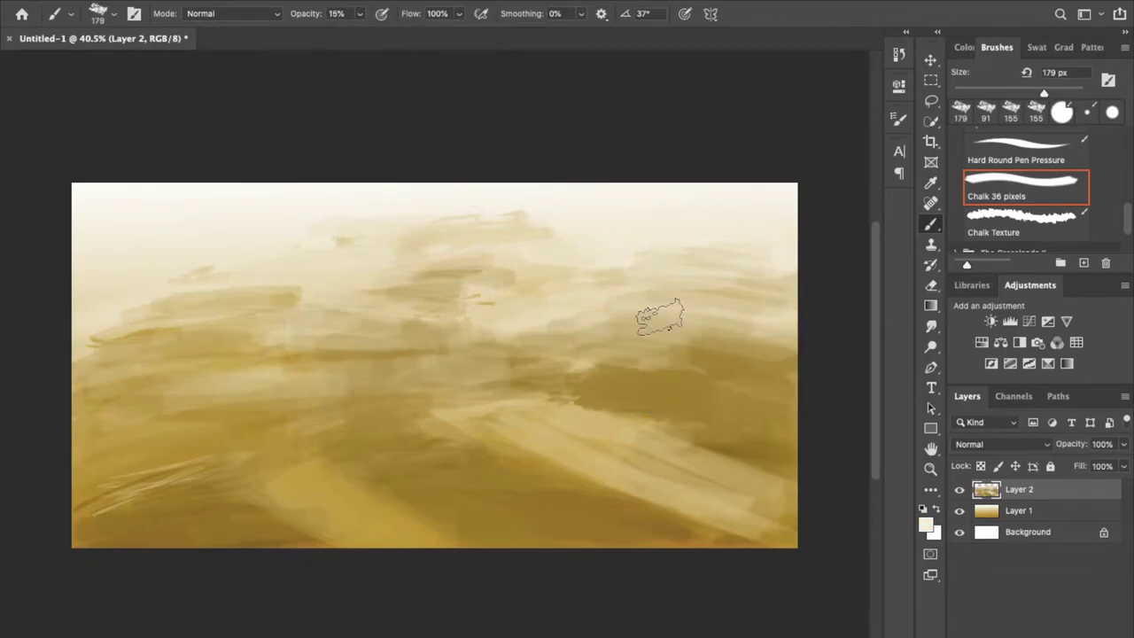
left_click(615, 373, "alt")
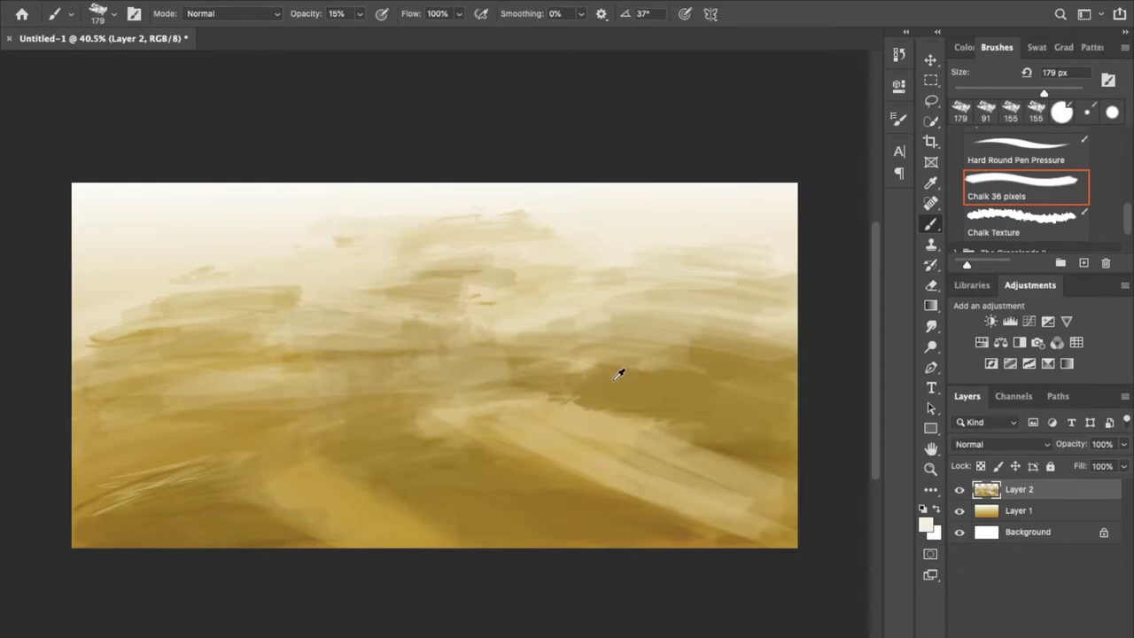
left_click(359, 13)
left_click_drag(355, 33, 389, 32)
key("7")
mouse_move(479, 412)
left_mouse_down()
mouse_move(441, 416)
mouse_move(474, 408)
mouse_move(480, 427)
left_mouse_up()
left_click(543, 431, "alt")
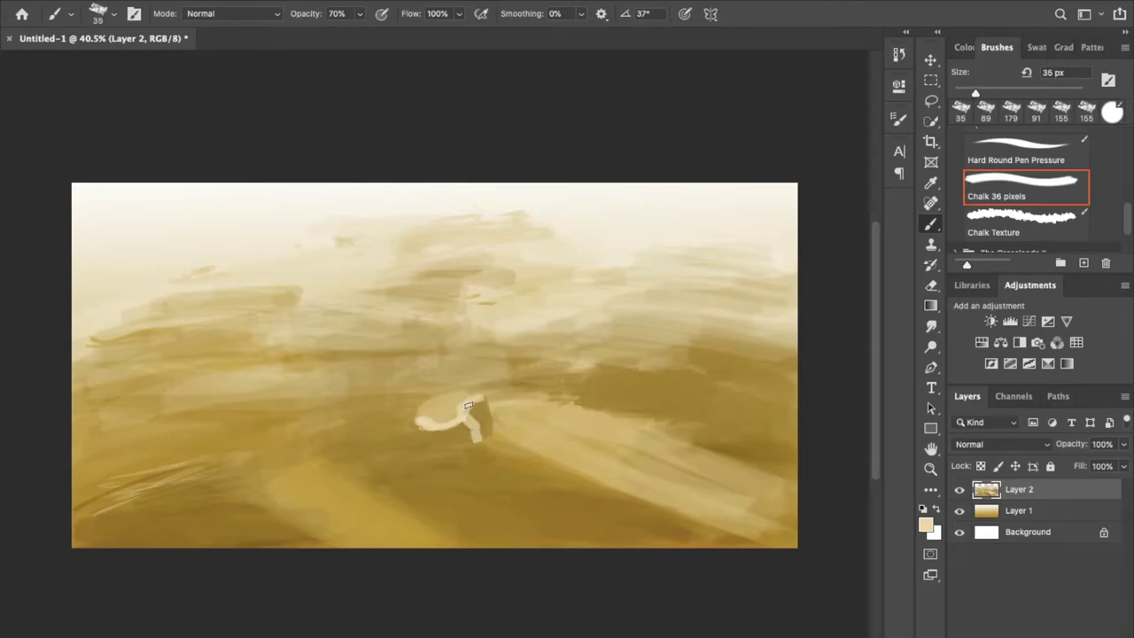
Zoom in and block in the rock with a dark left rim and lighter top using a hard round brush.
scroll(474, 388, "up", 5)
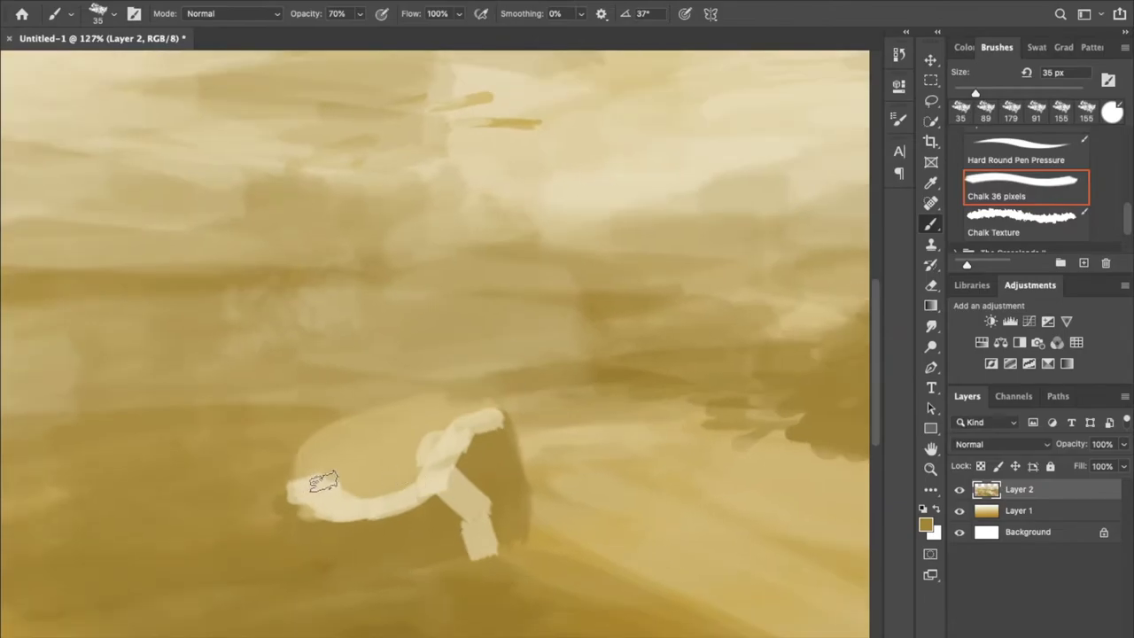
key("comma")
left_click_drag(495, 423, 508, 426)
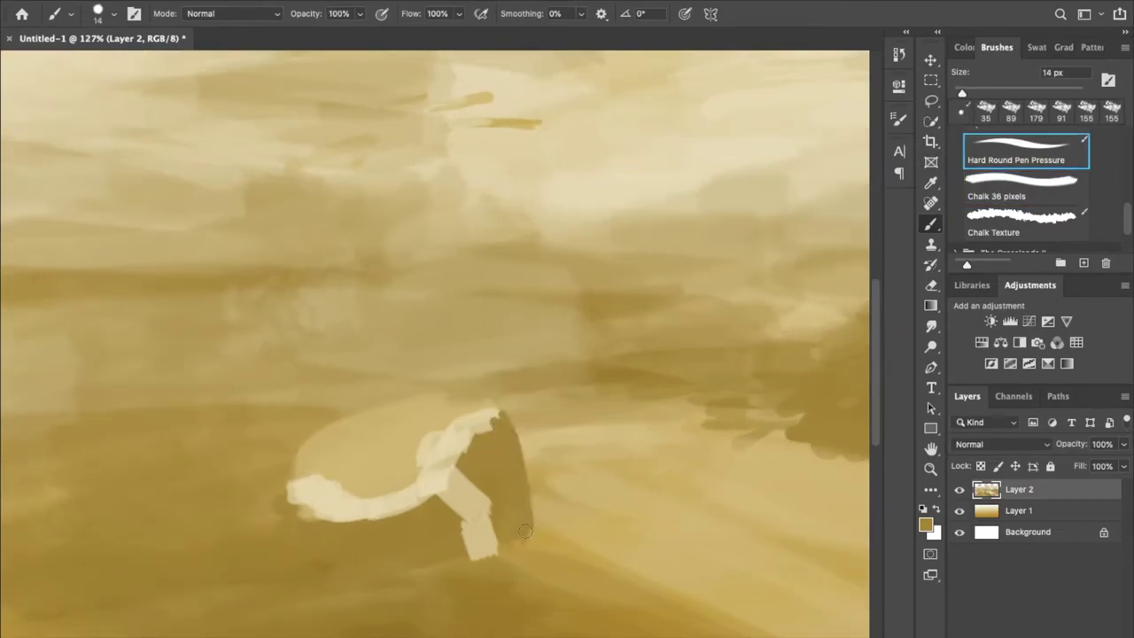
left_click_drag(278, 478, 371, 410)
left_click(319, 452, "alt")
left_click_drag(288, 461, 408, 404)
mouse_move(425, 460)
left_mouse_down()
mouse_move(496, 415)
mouse_move(482, 505)
mouse_move(467, 521)
mouse_move(291, 488)
left_mouse_up()
left_click(479, 443, "alt")
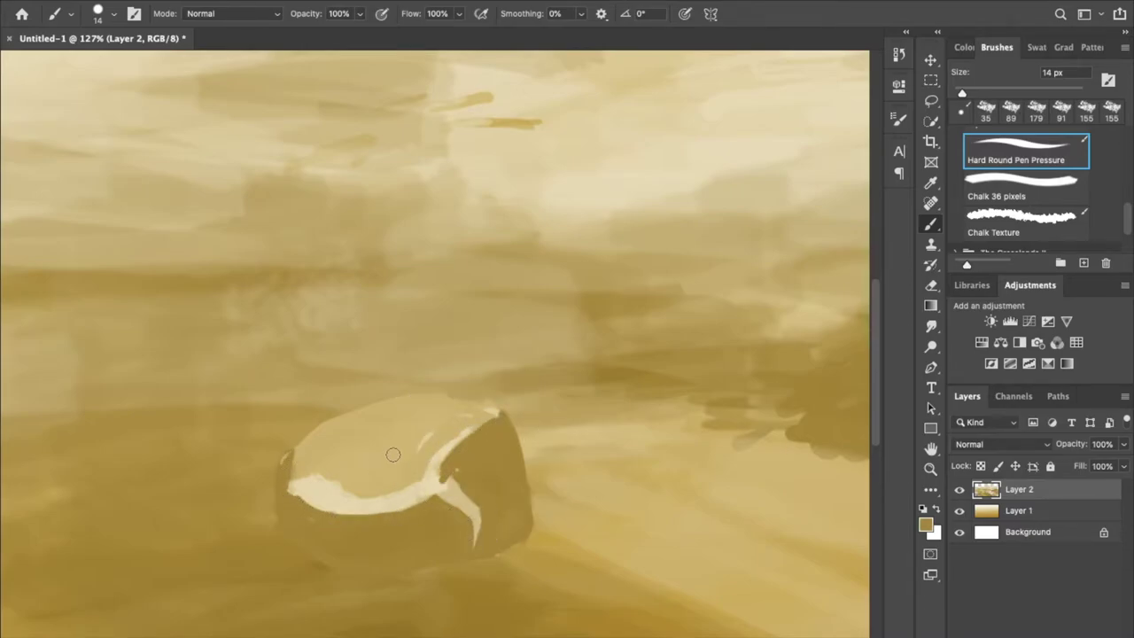
With Chalk 36 pixels at 68% opacity, darken the rock's lower left side and texture its top.
left_click(965, 47)
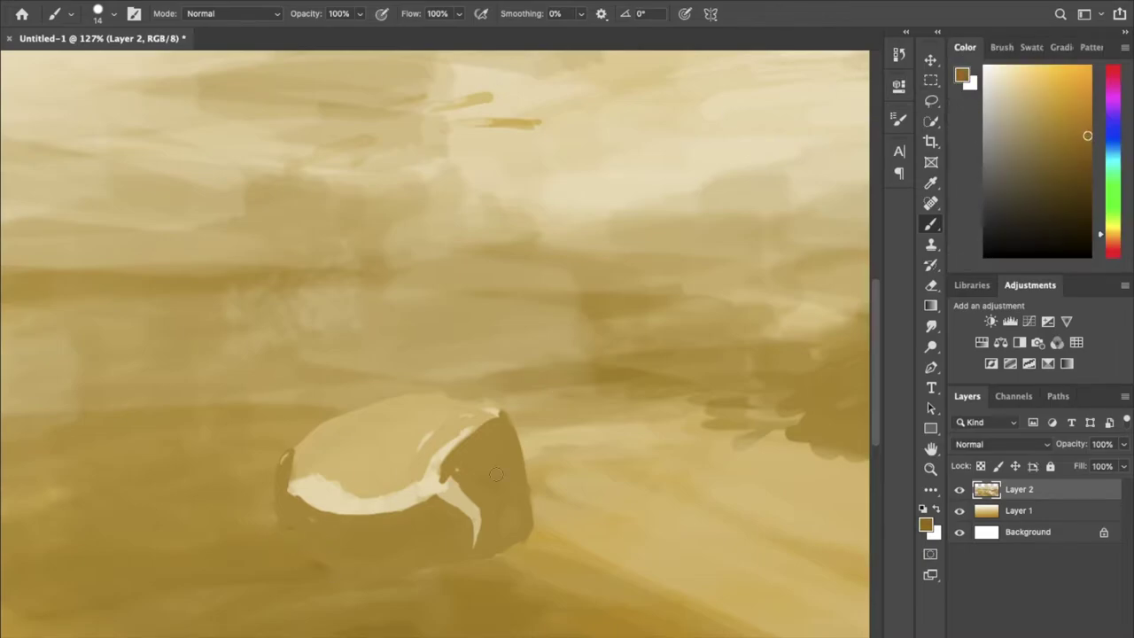
left_click(1002, 47)
left_click(1026, 186)
left_click_drag(359, 13, 341, 36)
mouse_move(334, 550)
left_mouse_down()
mouse_move(293, 523)
mouse_move(407, 554)
mouse_move(288, 483)
mouse_move(283, 465)
left_mouse_up()
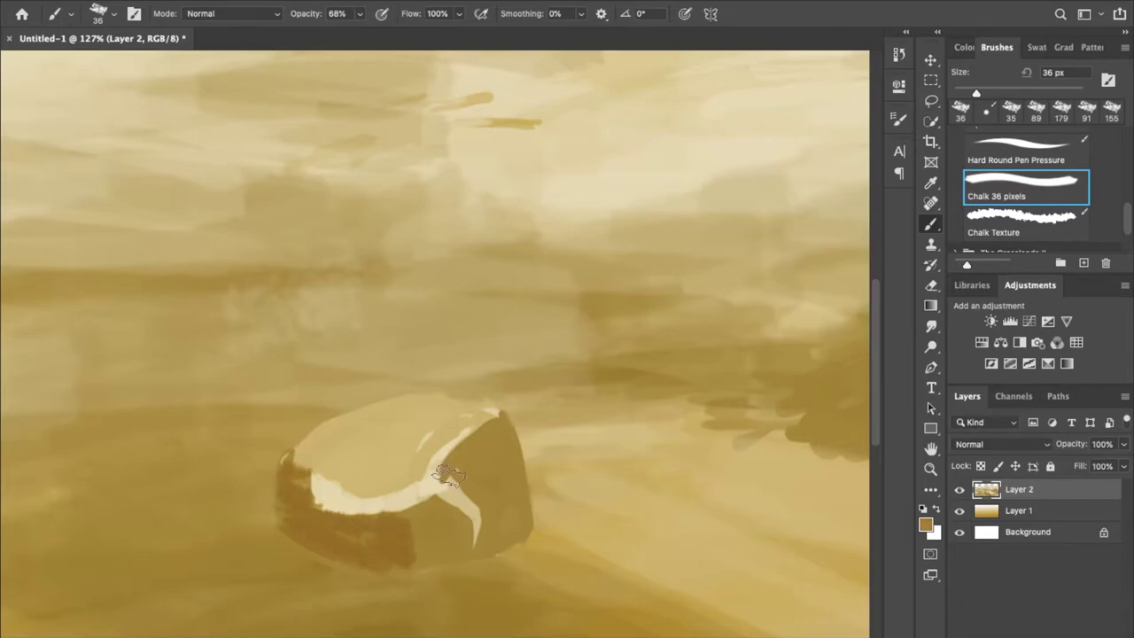
left_click_drag(381, 438, 452, 403)
mouse_move(337, 430)
left_mouse_down()
mouse_move(483, 403)
mouse_move(342, 413)
left_mouse_up()
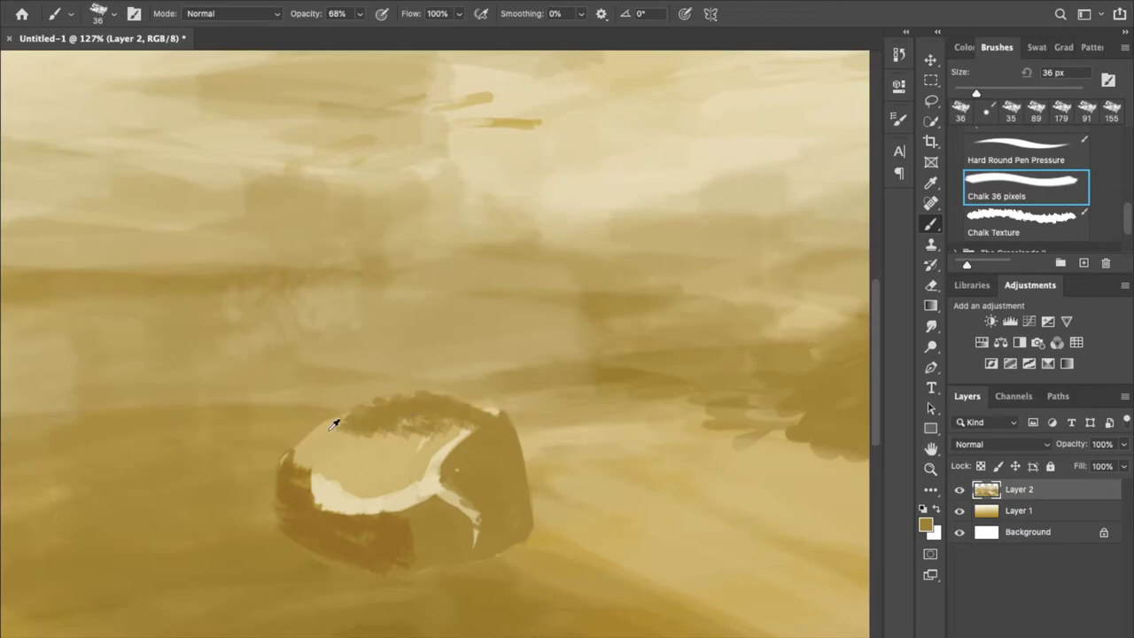
Outline the rock's right side with a thin light edge using a tiny Hard Round Pen Pressure brush.
key("0")
left_click_drag(977, 93, 954, 93)
left_click(1005, 135)
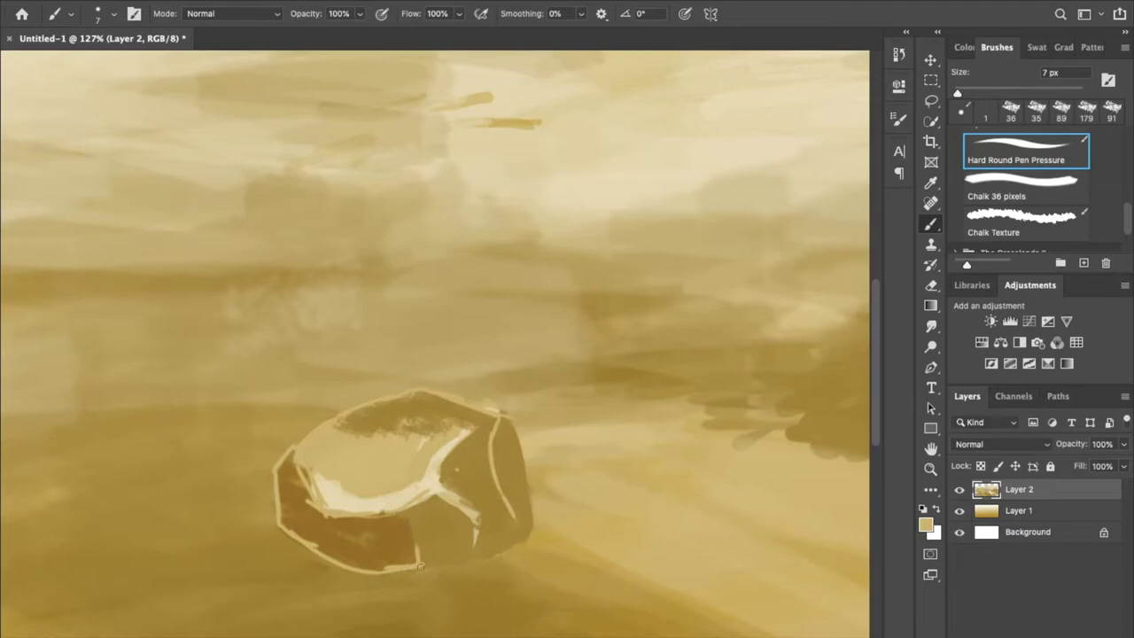
left_click_drag(501, 419, 532, 532)
scroll(506, 443, "down", 5)
scroll(505, 443, "up", 2)
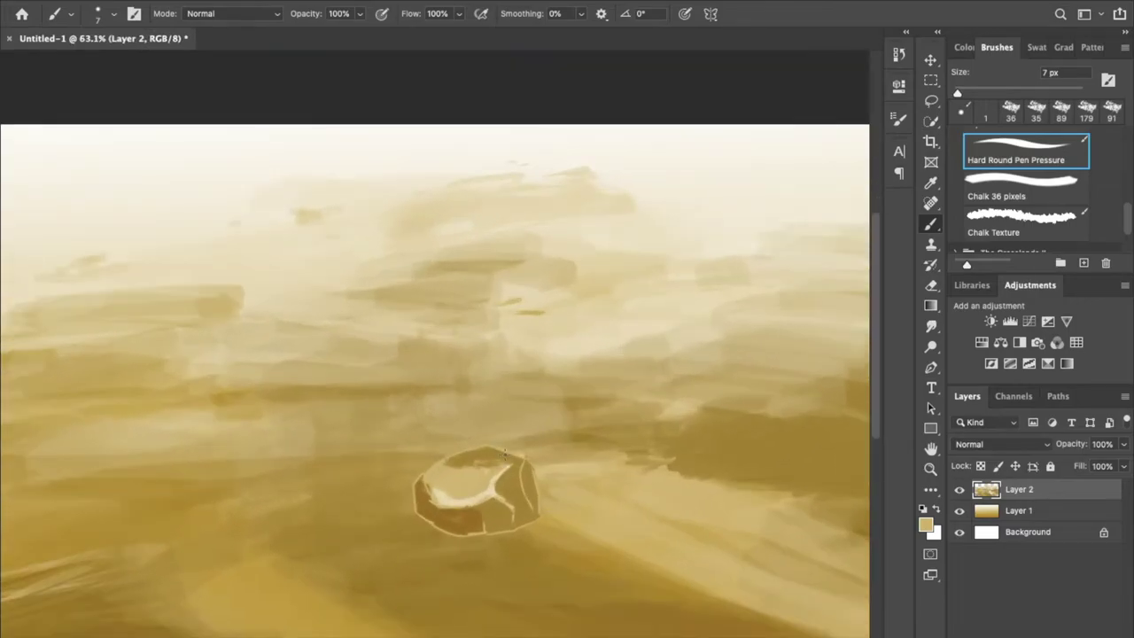
With the Chalk brush at 31% opacity, paint over the rock's left side, top and lower-left edge.
scroll(598, 384, "up", 5)
left_click(1021, 186)
left_click_drag(359, 13, 307, 39)
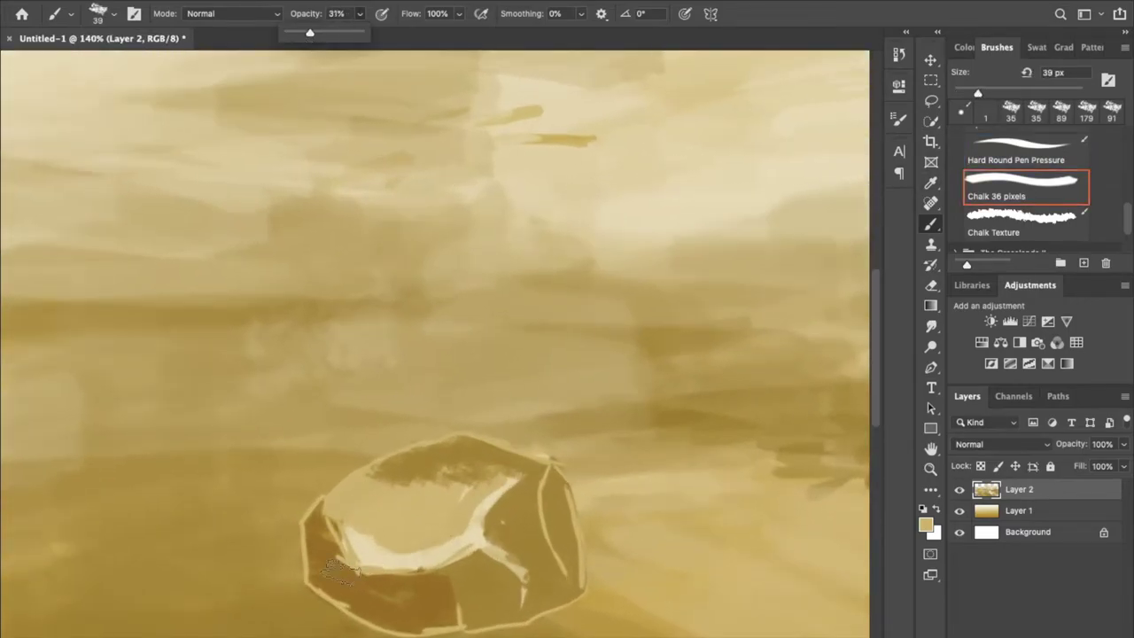
mouse_move(328, 537)
left_mouse_down()
mouse_move(337, 602)
mouse_move(417, 620)
mouse_move(327, 506)
mouse_move(537, 467)
mouse_move(565, 598)
mouse_move(434, 620)
left_mouse_up()
scroll(380, 460, "down", 3)
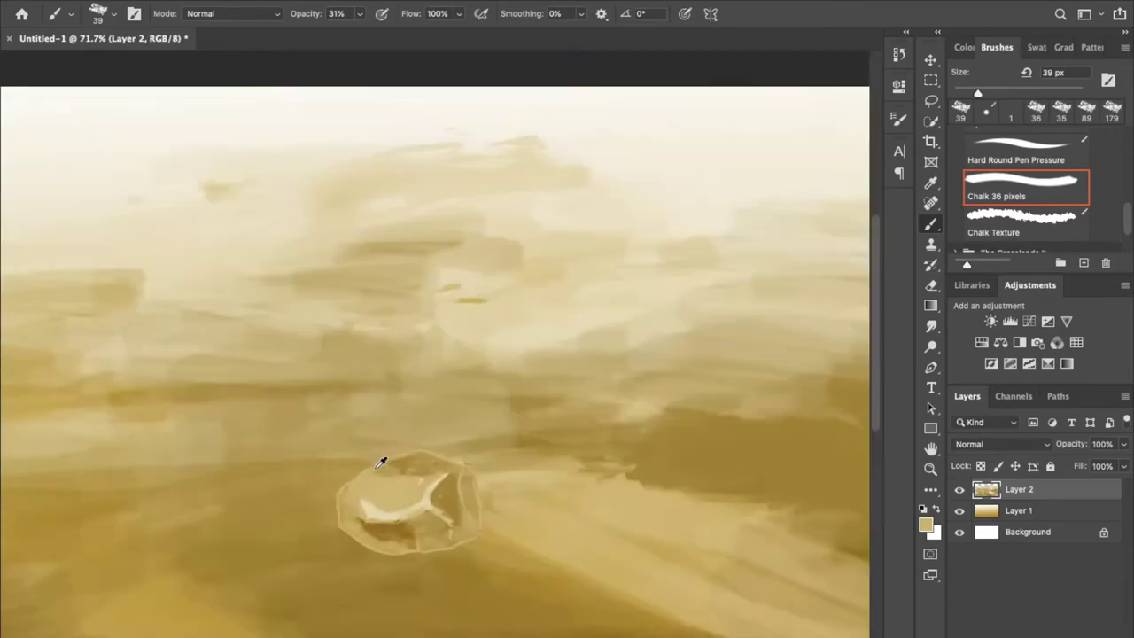
left_click_drag(319, 519, 379, 560)
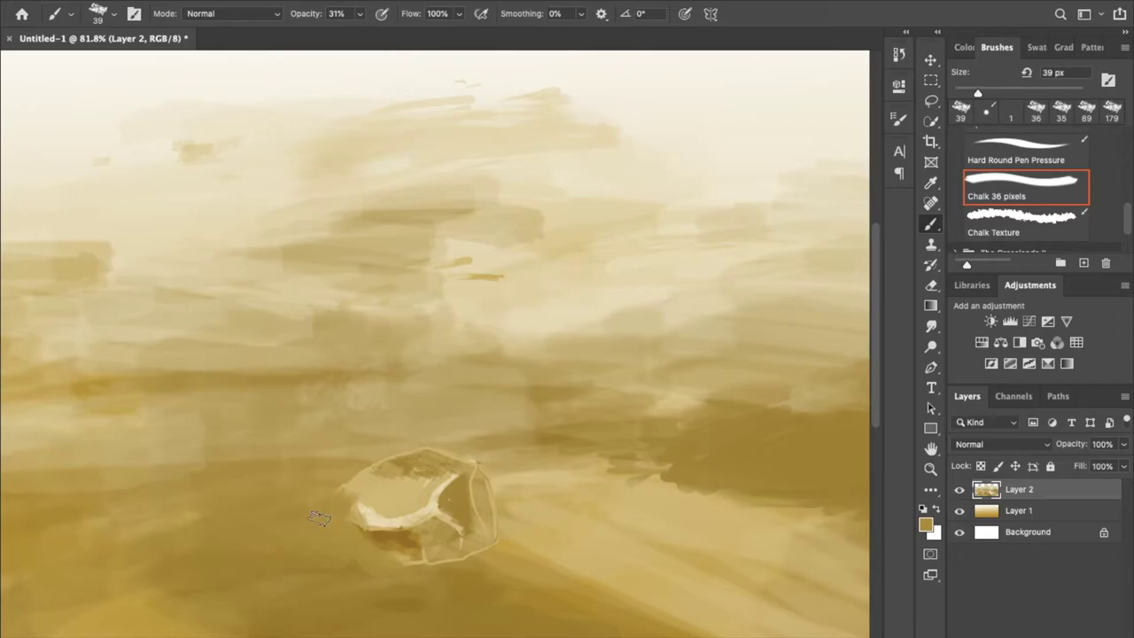
Darken the rock's lower-left edge and right side with sampled ground colours, dulling its white highlight.
left_click(381, 521, "alt")
left_click_drag(323, 509, 330, 560)
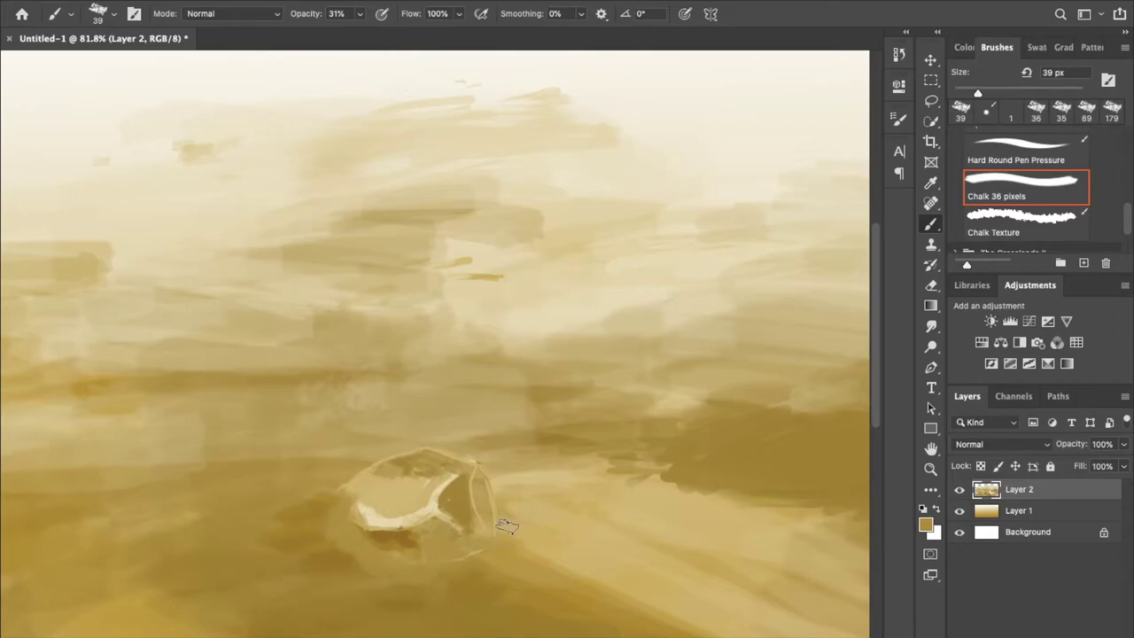
left_click_drag(514, 530, 456, 474)
left_click(627, 435, "alt")
mouse_move(539, 474)
left_mouse_down()
mouse_move(501, 470)
mouse_move(531, 523)
left_mouse_up()
left_click_drag(443, 519, 363, 523)
left_click_drag(531, 461, 352, 470)
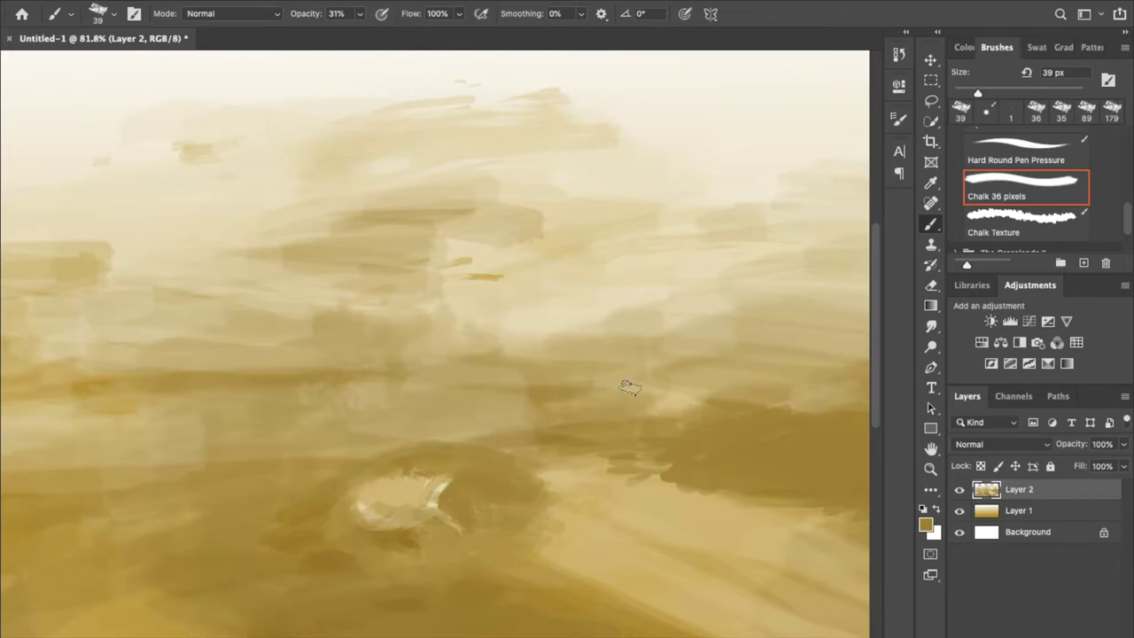
Lower the brush opacity and add dark translucent strokes over the rock's right side and base.
key("7")
key("5")
key("F6")
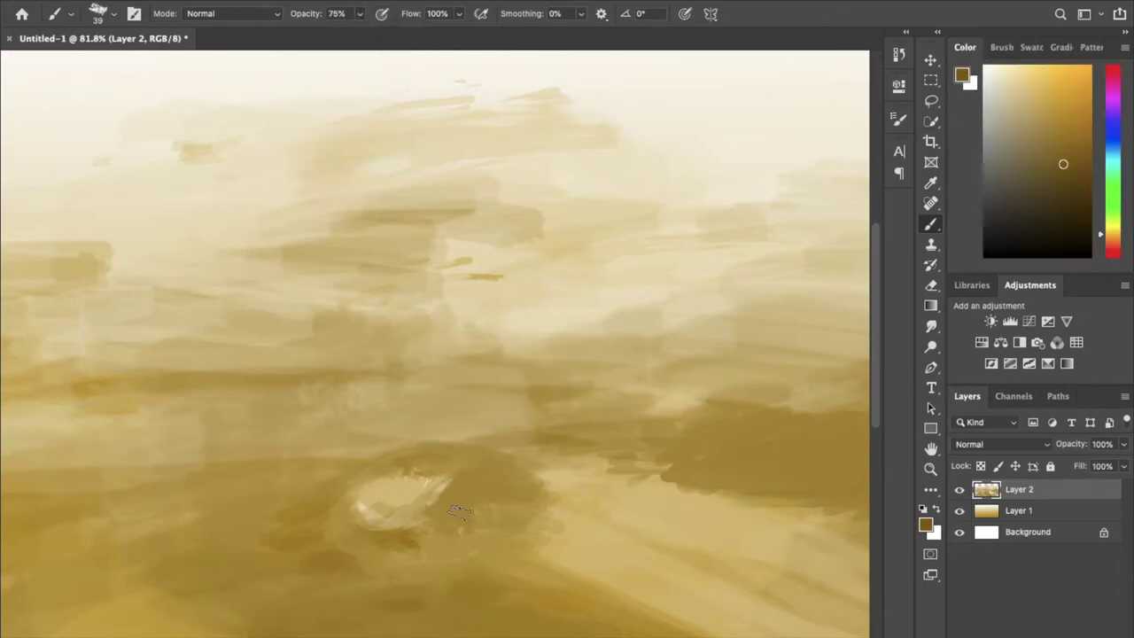
left_click_drag(359, 13, 341, 35)
mouse_move(443, 496)
left_mouse_down()
mouse_move(522, 532)
mouse_move(501, 487)
mouse_move(456, 483)
left_mouse_up()
mouse_move(345, 505)
left_mouse_down()
mouse_move(301, 531)
mouse_move(291, 524)
mouse_move(352, 565)
left_mouse_up()
scroll(352, 565, "down", 5)
At 93% opacity, paint light sand chalk patches near the canvas bottom, then darker tan over them.
scroll(372, 523, "up", 3)
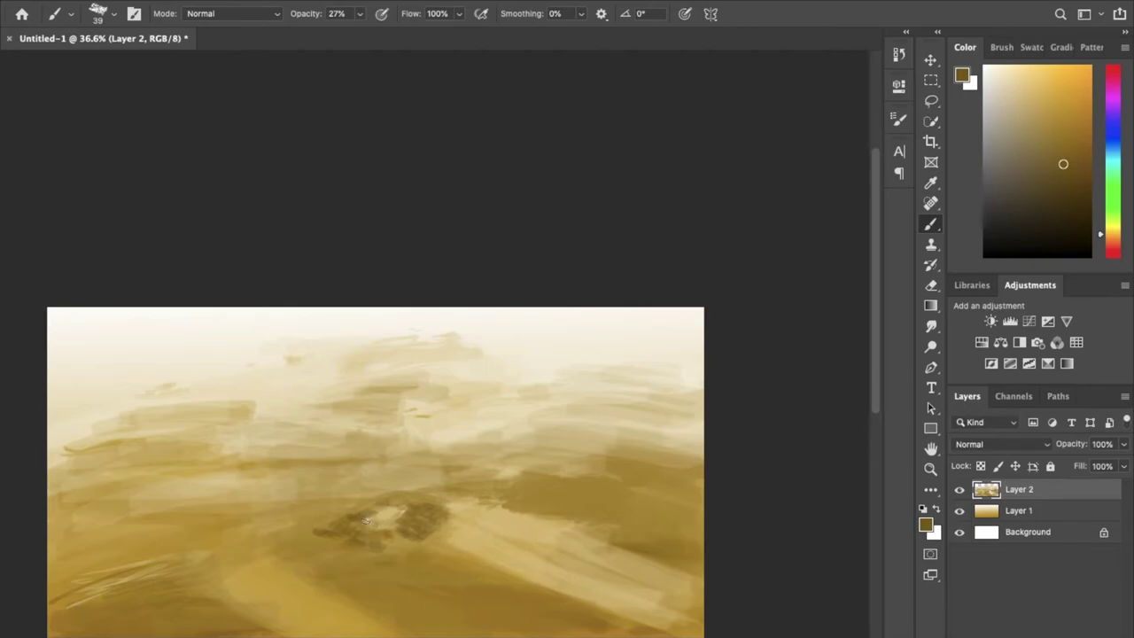
left_click(328, 504, "alt")
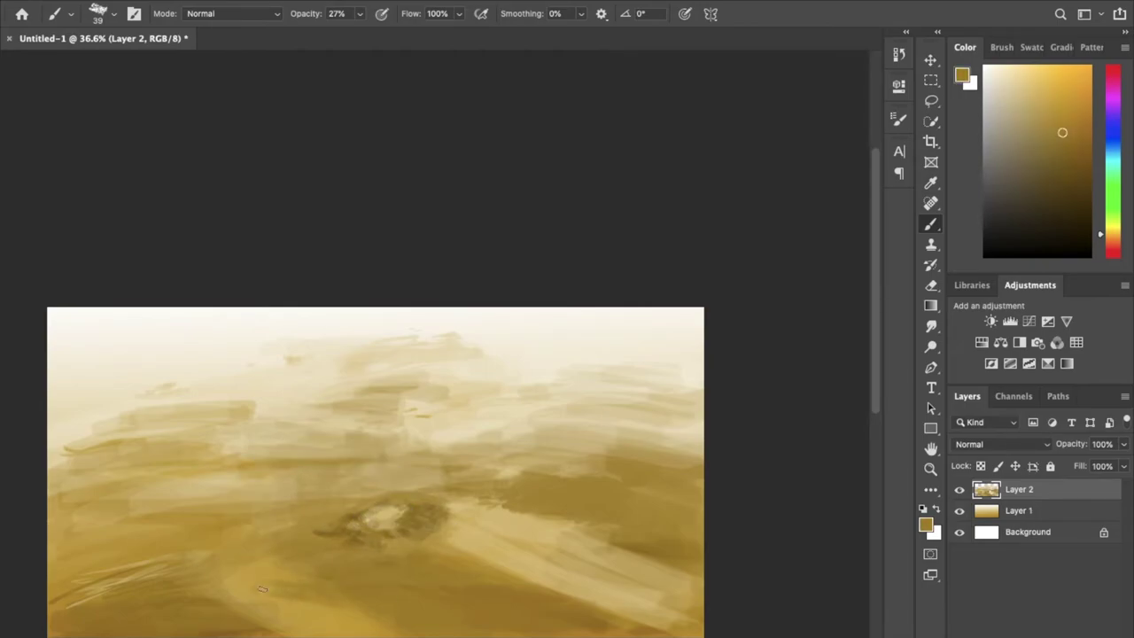
left_click(999, 48)
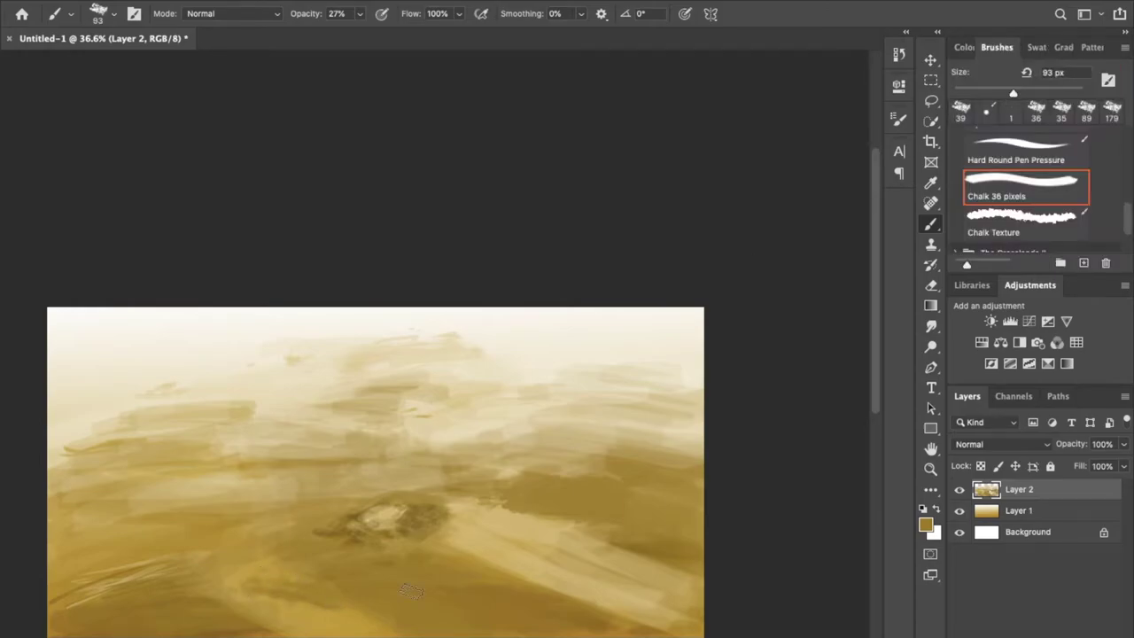
key("9")
key("3")
left_click(356, 333, "alt")
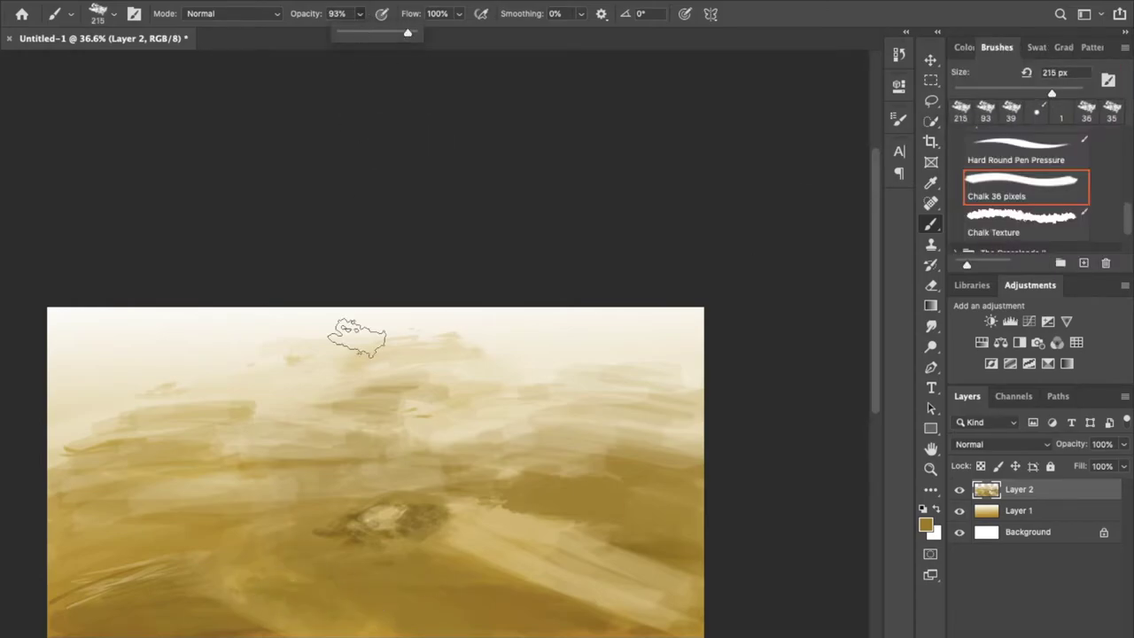
left_click_drag(447, 620, 496, 620)
left_click(337, 601, "alt")
left_click_drag(381, 585, 532, 621)
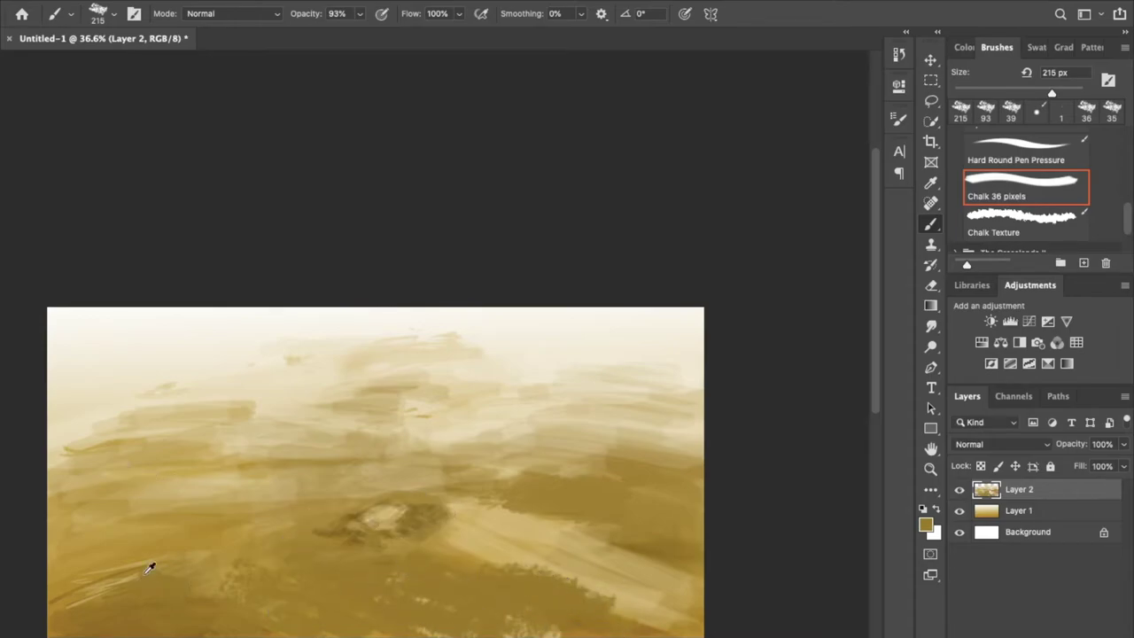
Paint ochre strokes across the lower-left ground, finishing at 38% opacity with a sampled ochre.
mouse_move(97, 584)
left_mouse_down()
mouse_move(217, 545)
mouse_move(239, 553)
left_mouse_up()
left_click(93, 527, "alt")
key("3")
key("8")
left_click_drag(71, 612, 195, 585)
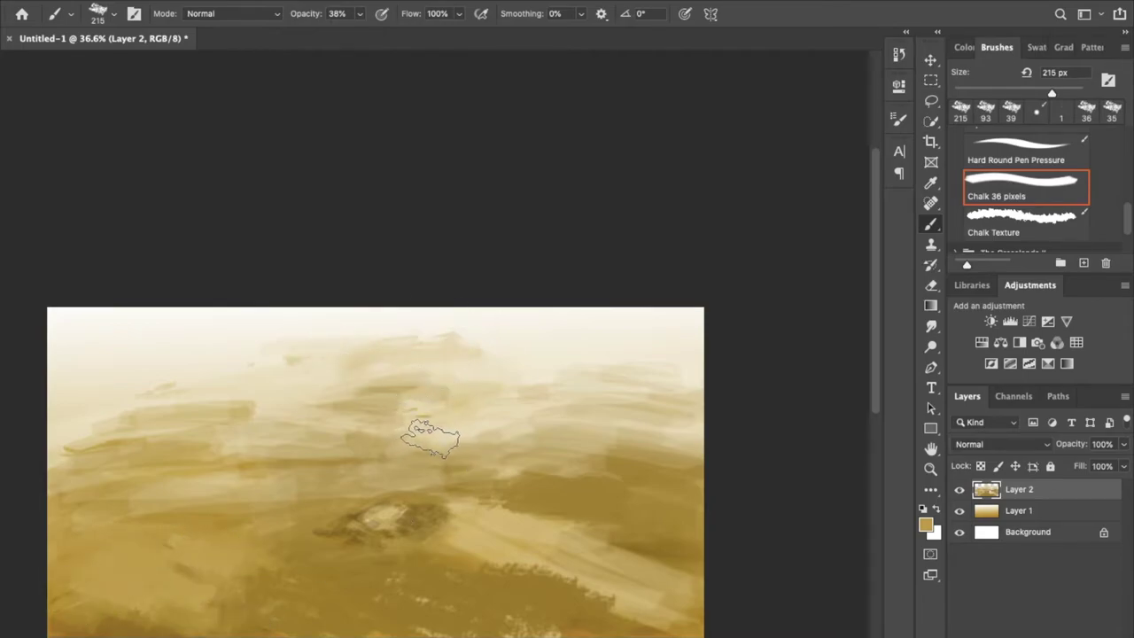
Paint a darker gold stroke across the ground, tint the upper-left distance beige, and dab tiny specks.
scroll(400, 372, "down", 1)
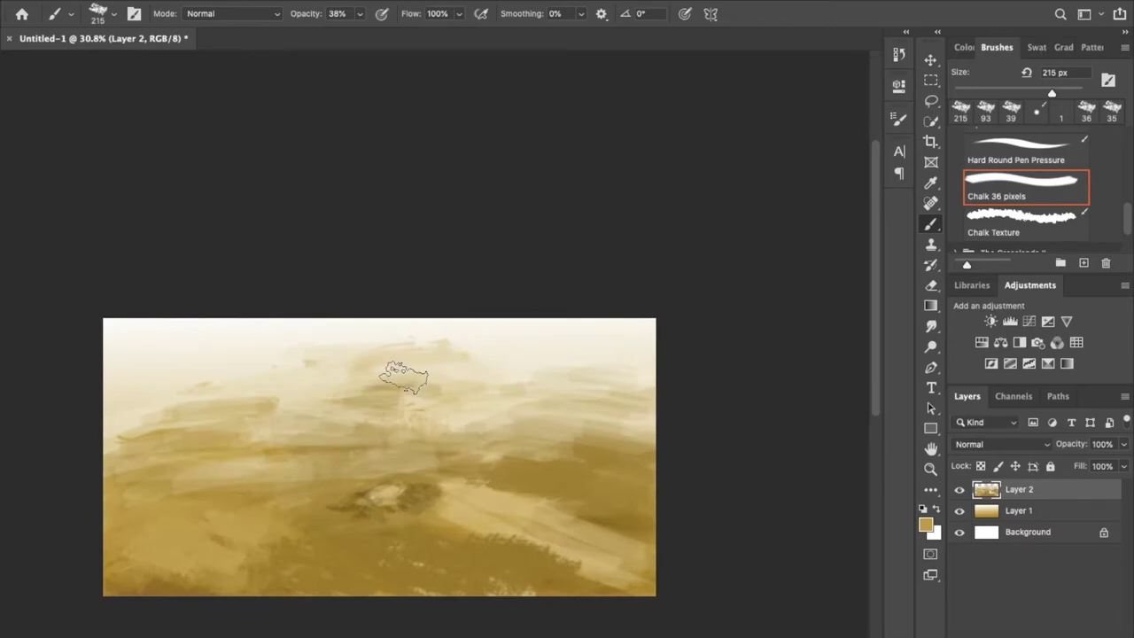
left_click(163, 406, "alt")
left_click(212, 476, "alt")
left_click_drag(108, 417, 574, 420)
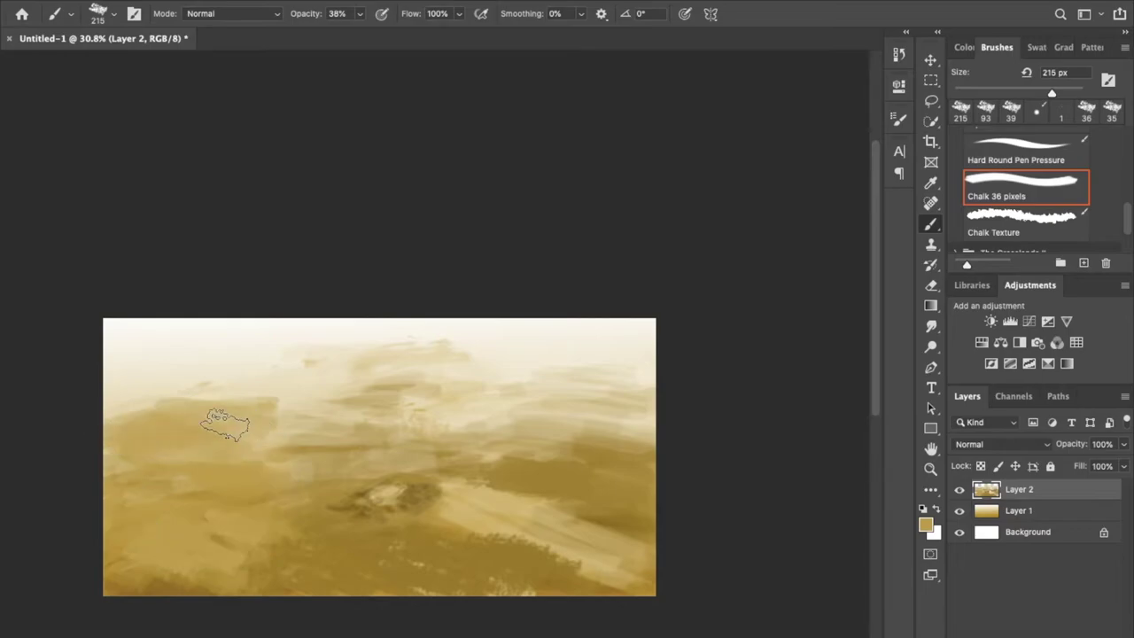
left_click(582, 399, "alt")
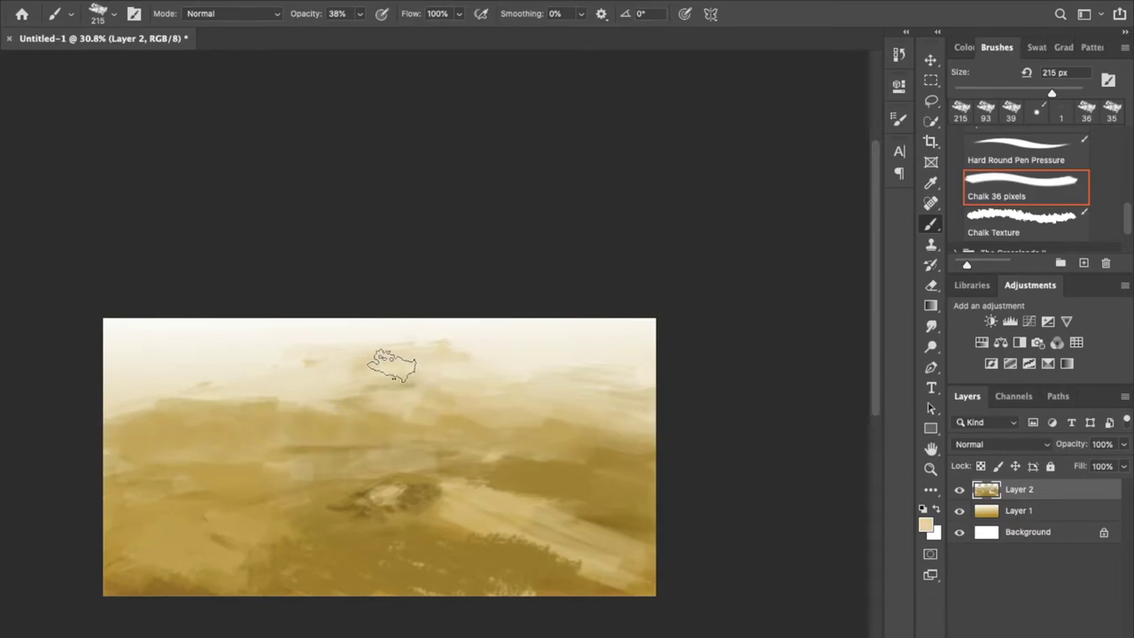
mouse_move(393, 365)
left_mouse_down()
mouse_move(324, 347)
mouse_move(198, 398)
mouse_move(299, 380)
mouse_move(208, 379)
left_mouse_up()
key("bracketleft")
key("bracketleft")
key("bracketleft")
left_click_drag(282, 391, 167, 410)
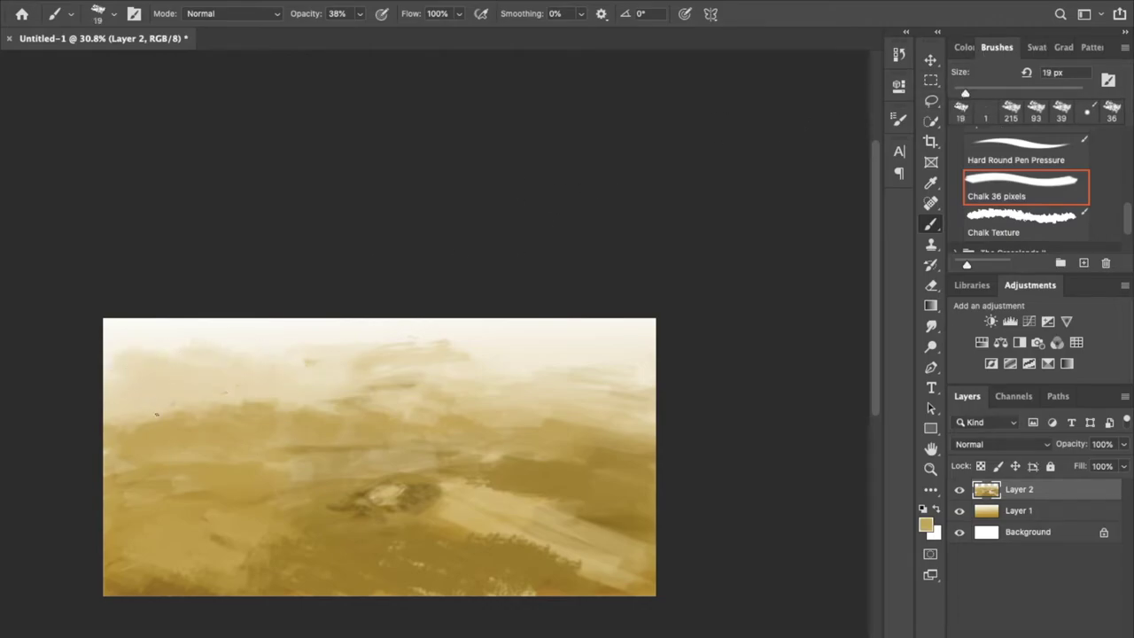
With a brush of about 193 px, layer light cream and darker tan strokes across the distant ground.
left_click(544, 457, "alt")
left_click_drag(966, 92, 1047, 92)
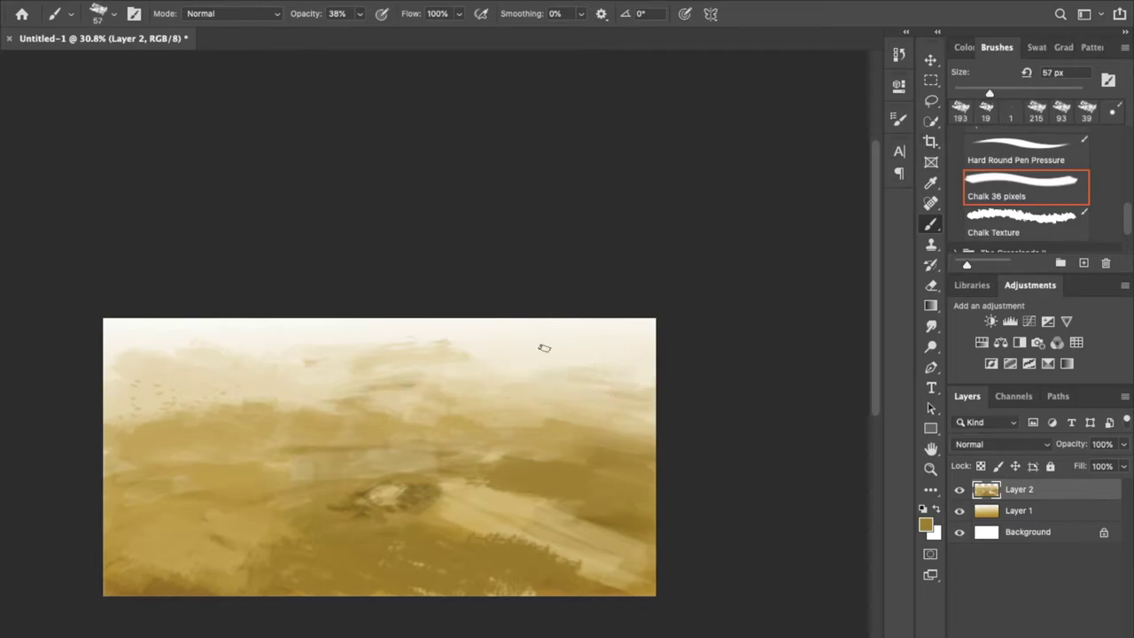
left_click(587, 380, "alt")
mouse_move(588, 380)
left_mouse_down()
mouse_move(610, 332)
mouse_move(319, 360)
left_mouse_up()
left_click(235, 361, "alt")
mouse_move(235, 362)
left_mouse_down()
mouse_move(207, 398)
mouse_move(139, 382)
mouse_move(257, 376)
left_mouse_up()
left_click_drag(173, 386, 213, 371)
left_click_drag(113, 400, 204, 390)
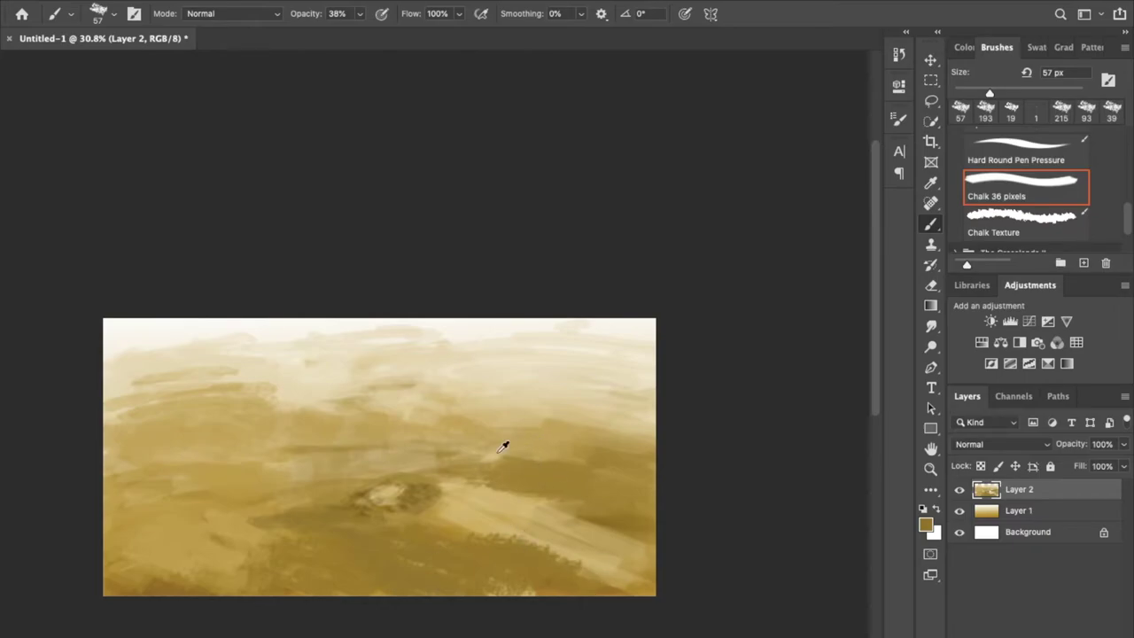
Paint a darker patch on the lower-left ground at 82% opacity, then lower opacity to 34%.
key("8")
key("2")
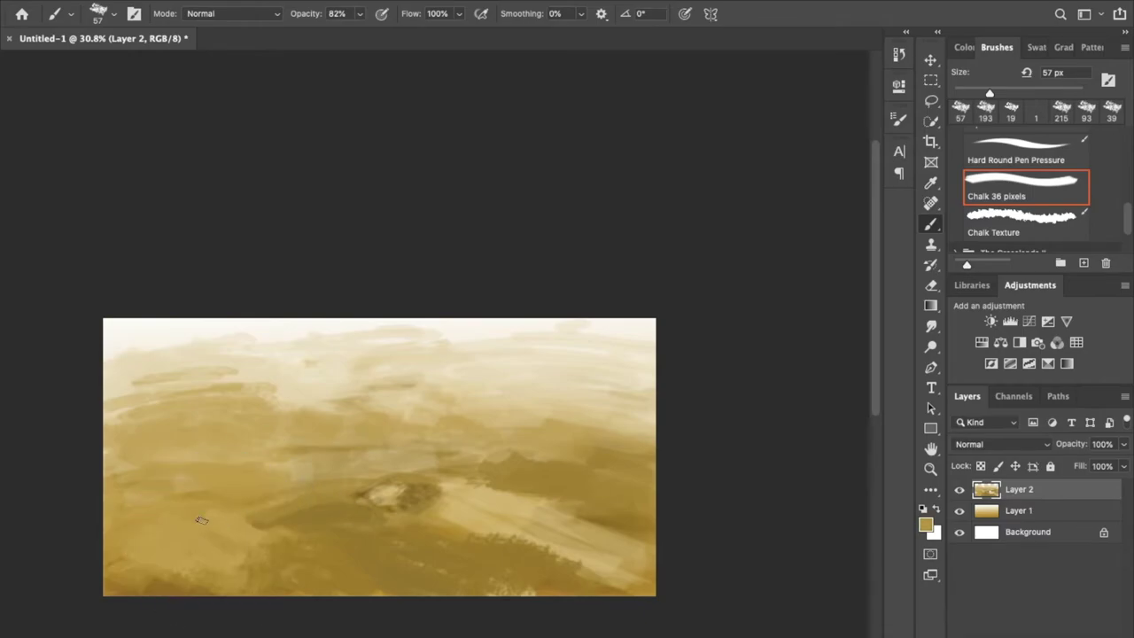
mouse_move(157, 544)
left_mouse_down()
mouse_move(128, 560)
mouse_move(177, 558)
left_mouse_up()
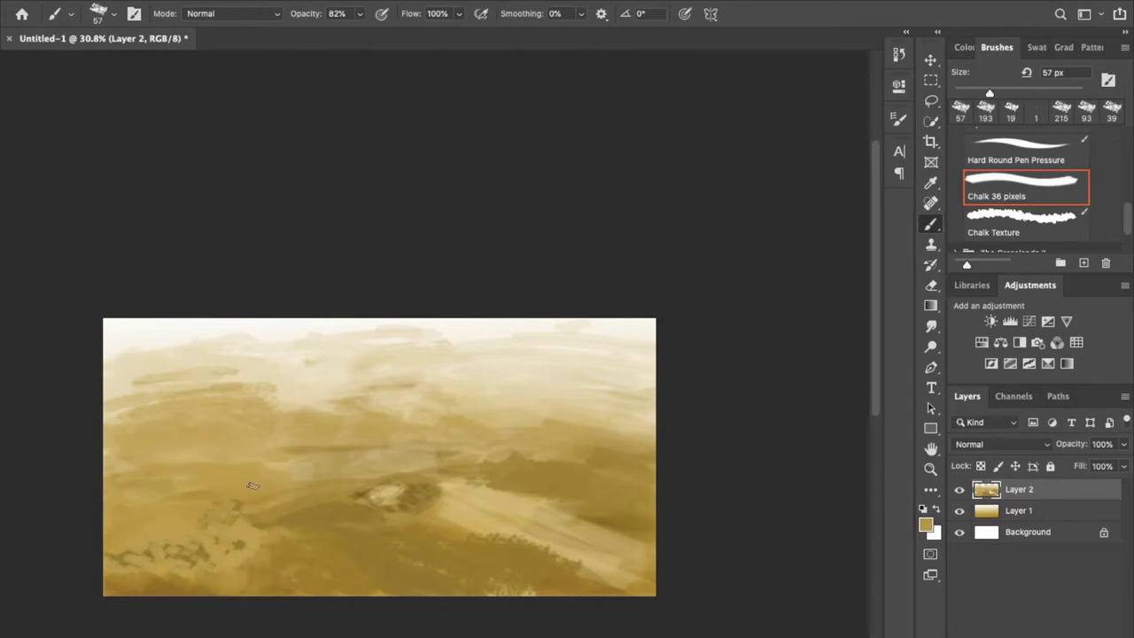
left_click(359, 13)
left_click_drag(358, 33, 326, 33)
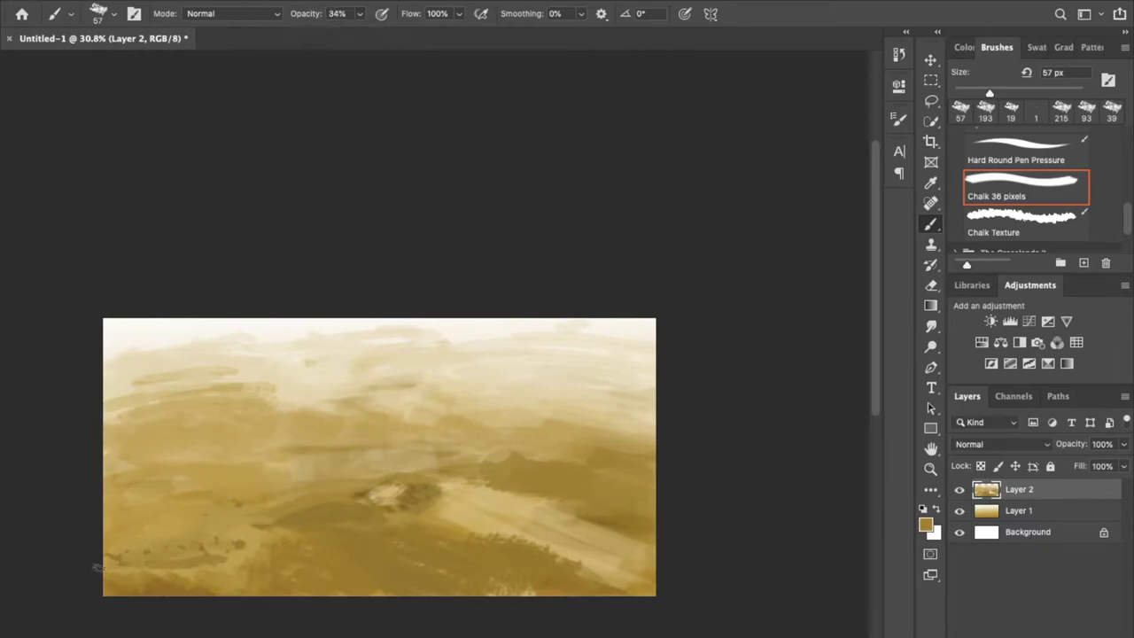
scroll(248, 496, "up", 2)
Paint dark rock shadows across the ground and give one rock a light beige top.
left_click_drag(399, 417, 492, 413)
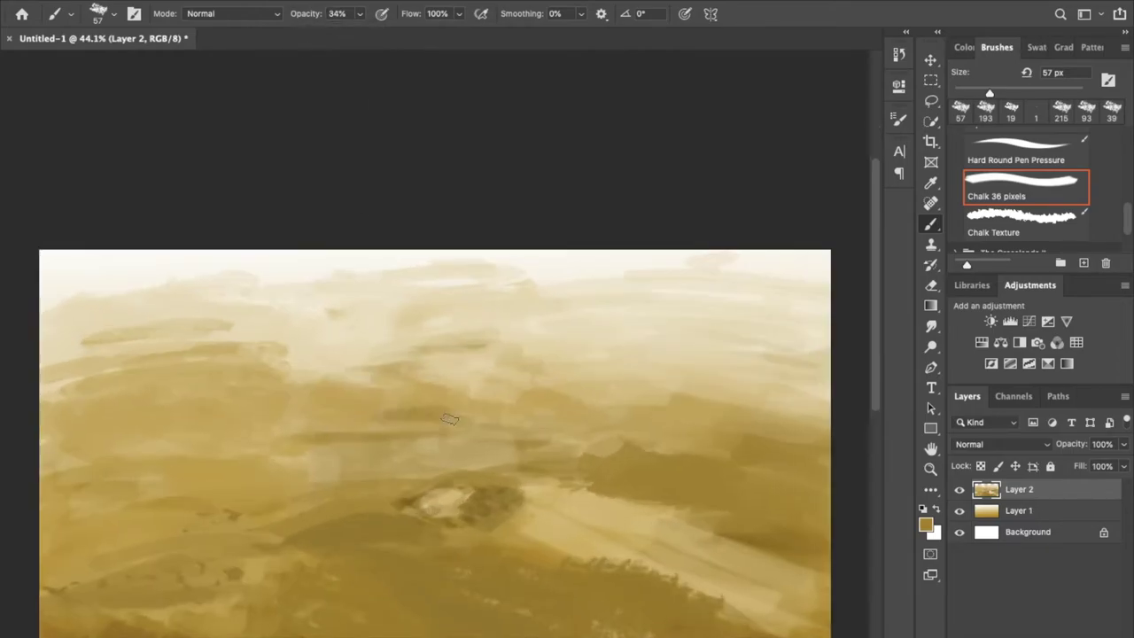
left_click_drag(284, 399, 372, 397)
left_click_drag(164, 346, 257, 355)
mouse_move(177, 359)
left_mouse_down()
mouse_move(266, 377)
mouse_move(265, 355)
left_mouse_up()
left_click(226, 345, "alt")
left_click_drag(282, 406, 336, 404)
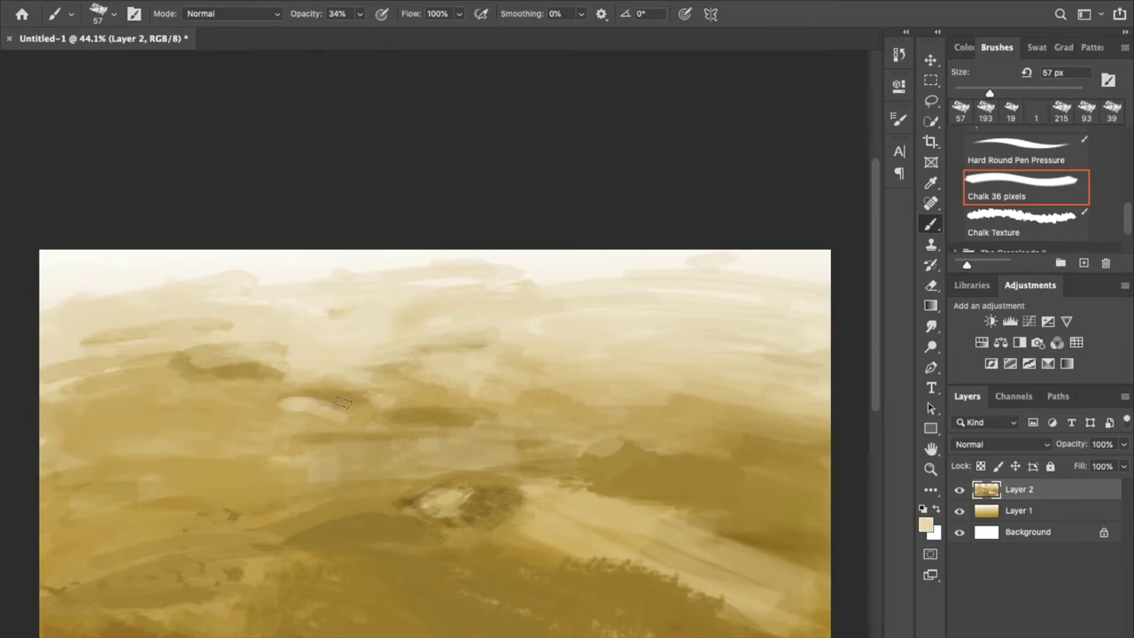
Add darker strokes right of centre and streak and lighten the ground right of the rock.
mouse_move(542, 436)
left_mouse_down()
mouse_move(608, 443)
mouse_move(560, 441)
left_mouse_up()
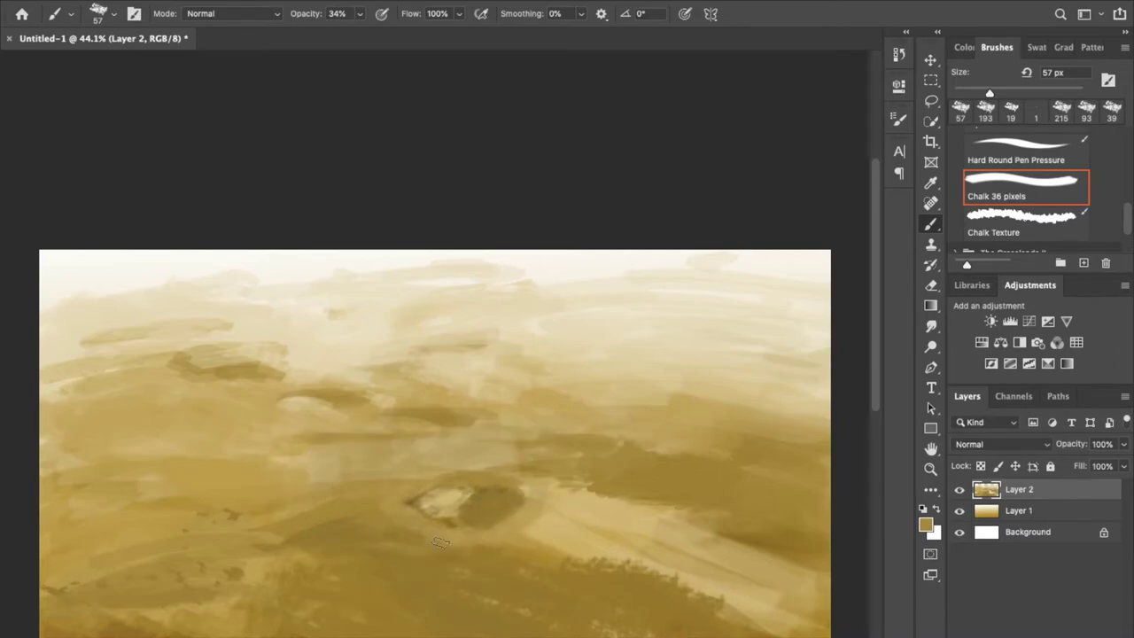
left_click_drag(525, 488, 602, 524)
mouse_move(532, 510)
left_mouse_down()
mouse_move(615, 528)
mouse_move(570, 543)
left_mouse_up()
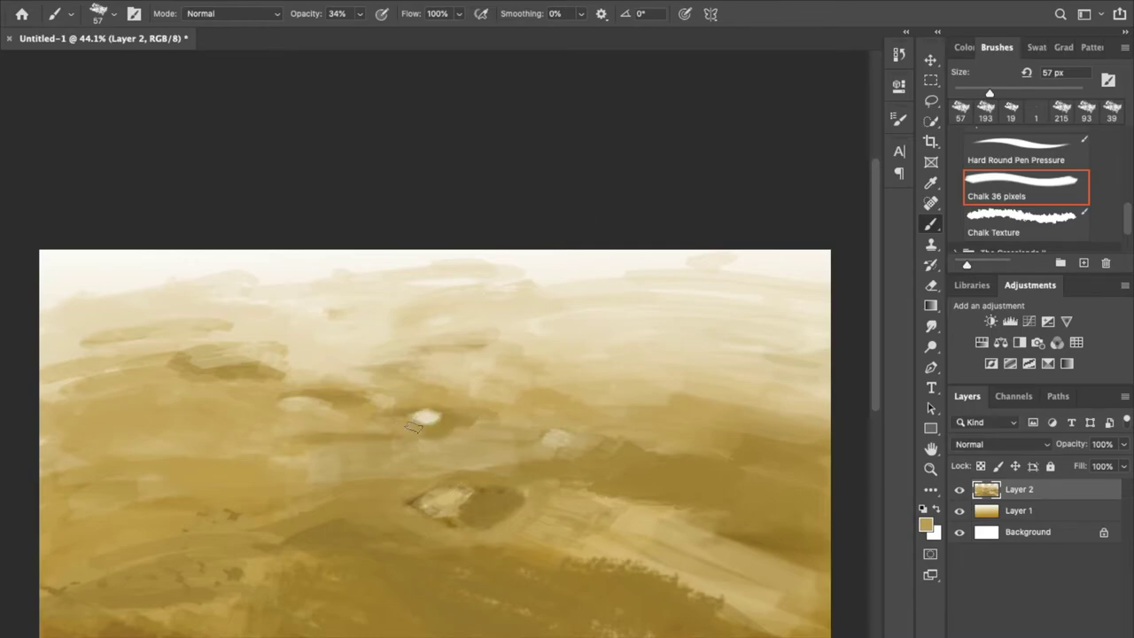
left_click(401, 414, "alt")
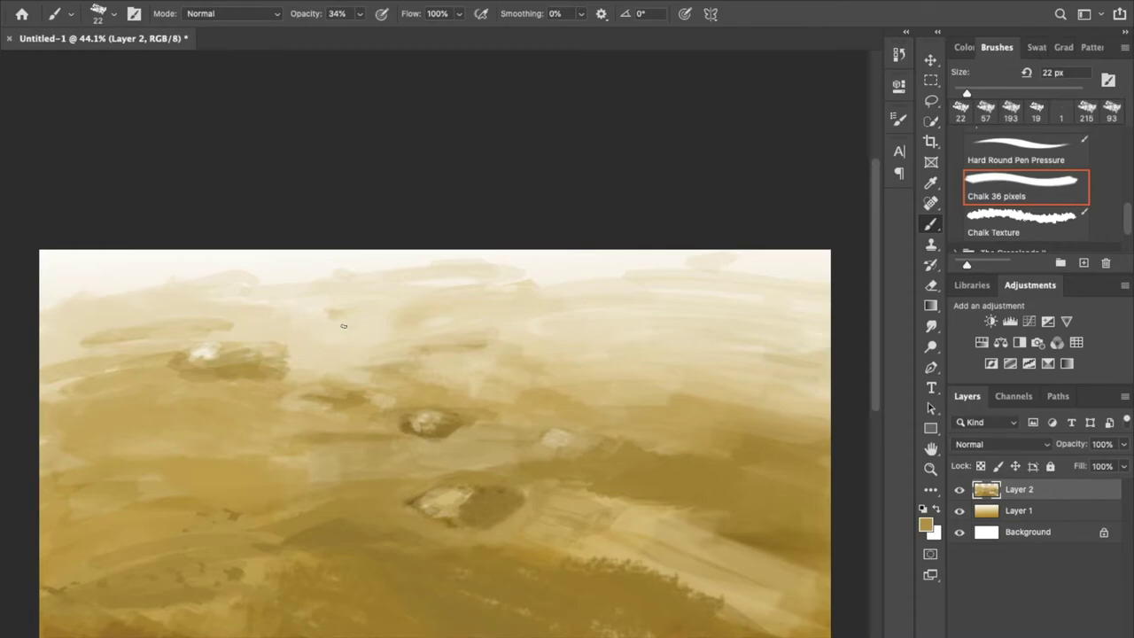
scroll(343, 326, "down", 3)
scroll(343, 326, "up", 2)
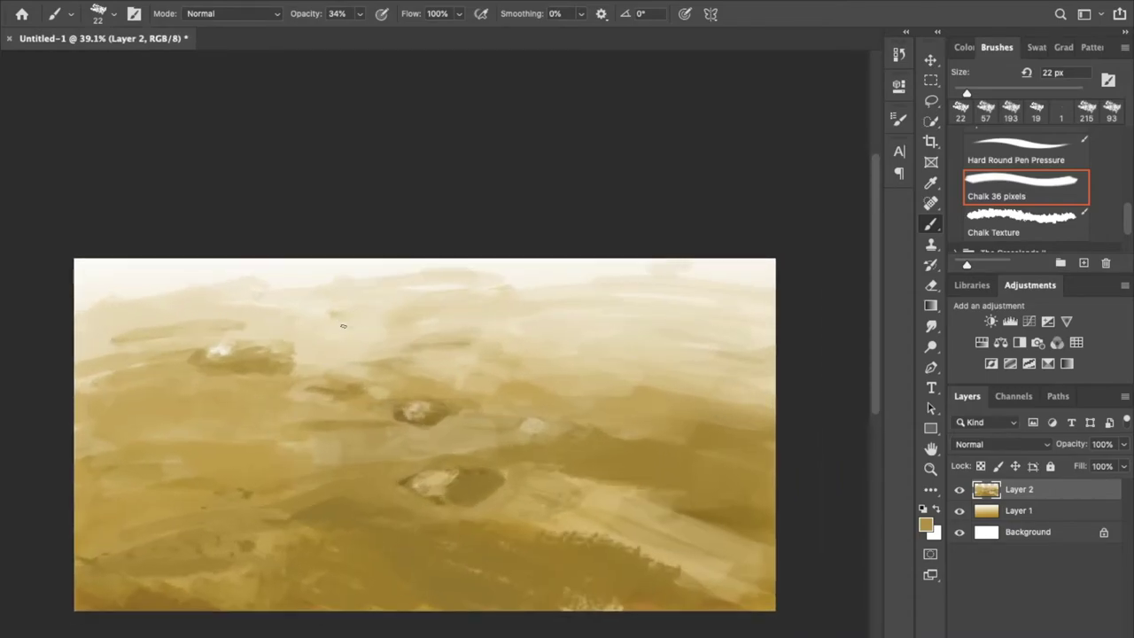
At 52% opacity, paint small distant rocks with dark shadows and light tops.
key("bracketright")
key("bracketright")
left_click_drag(359, 13, 353, 37)
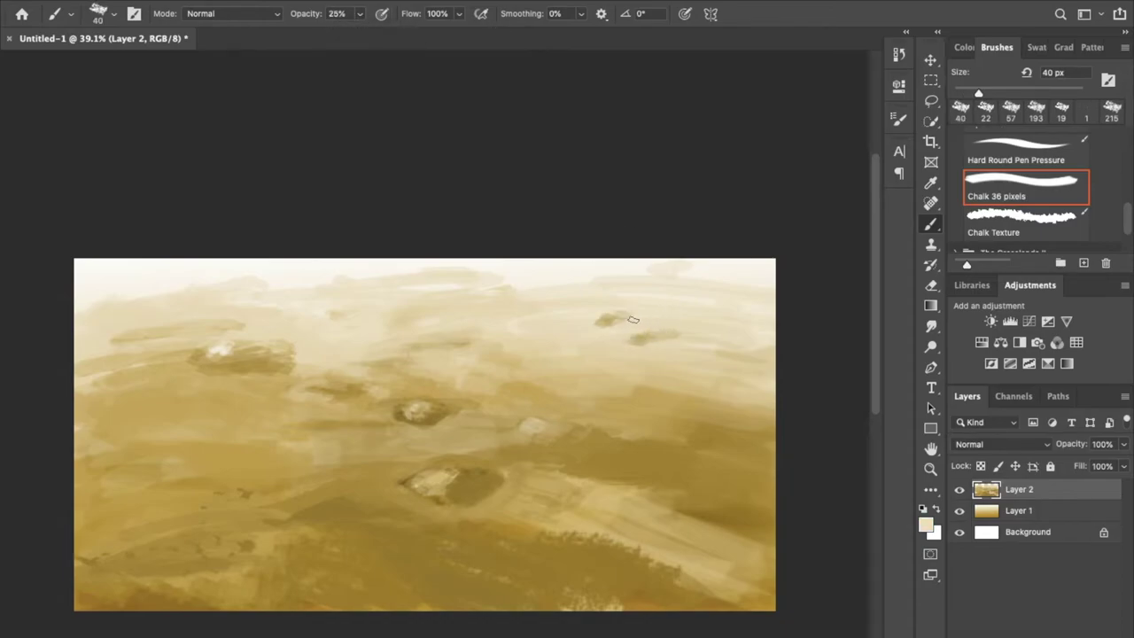
key("5")
key("2")
left_click_drag(658, 325, 668, 339)
left_click_drag(643, 302, 598, 301)
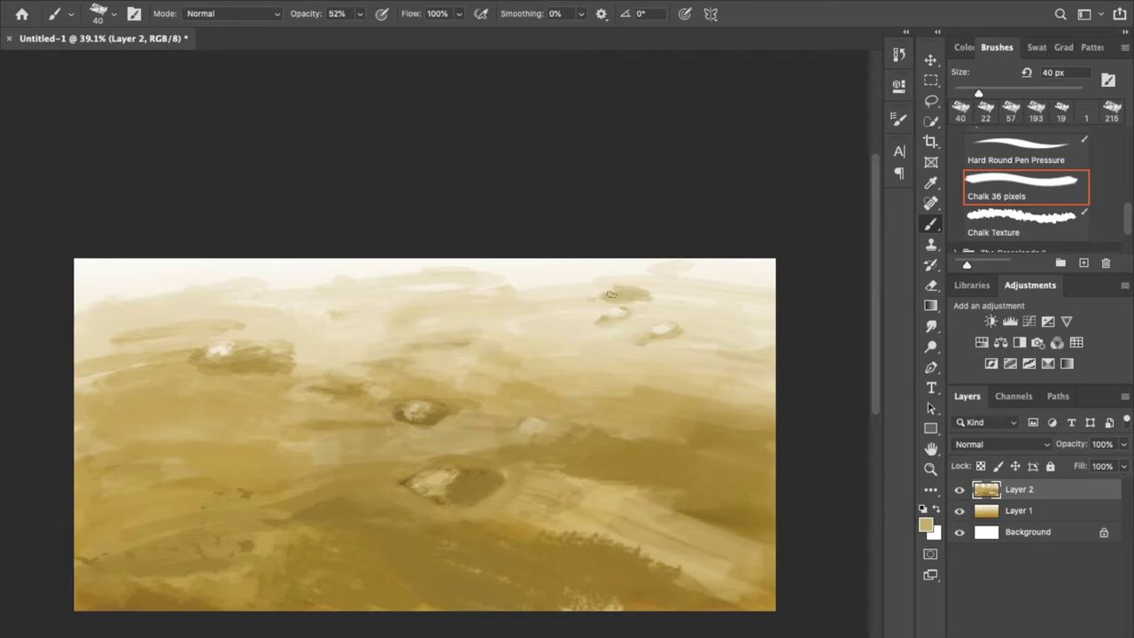
left_click(594, 296, "alt")
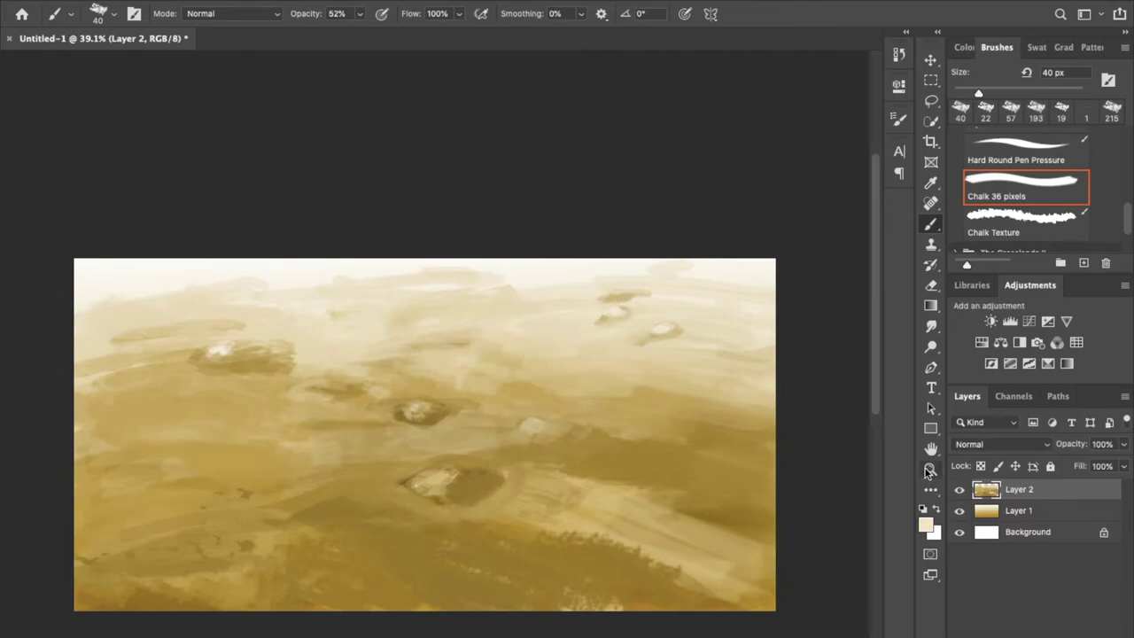
Add a new layer above Layer 2 and set up a yellow-green chalk brush at 64% opacity.
key("ctrl+shift+alt+n")
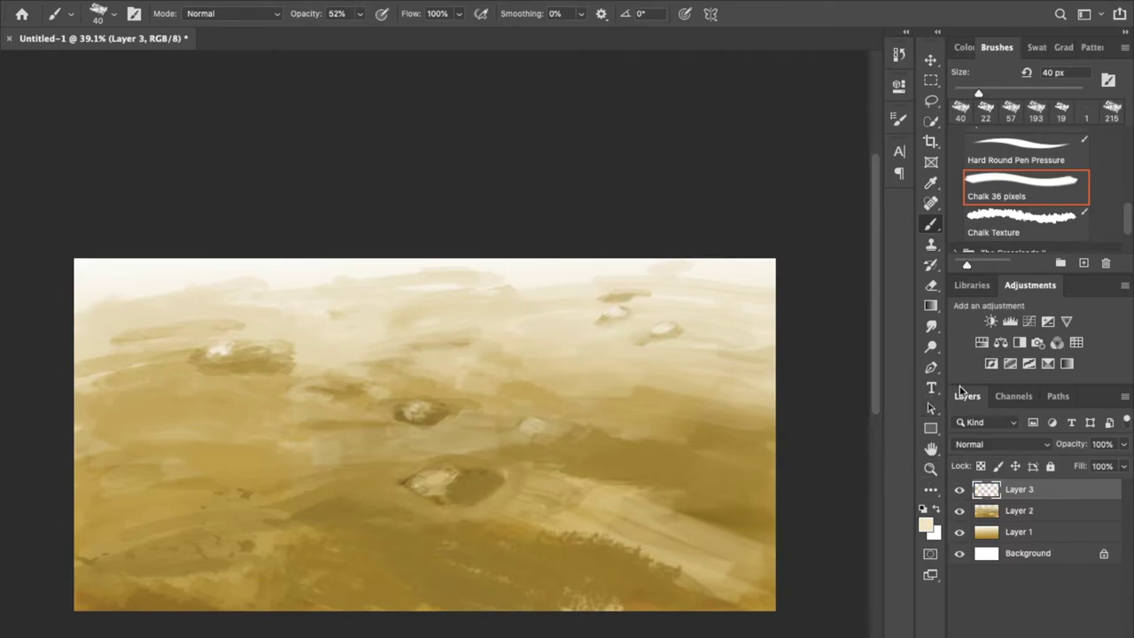
left_click(964, 47)
left_click(1010, 183)
left_click(964, 47)
left_click(1113, 181)
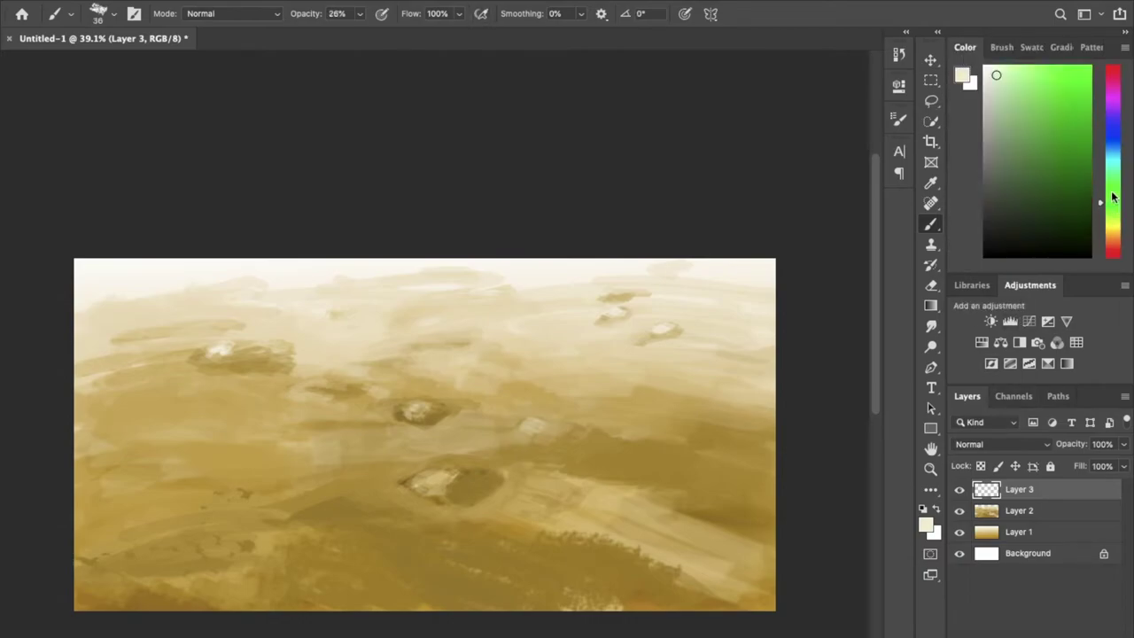
left_click(1113, 206)
left_click(1001, 47)
left_click(359, 13)
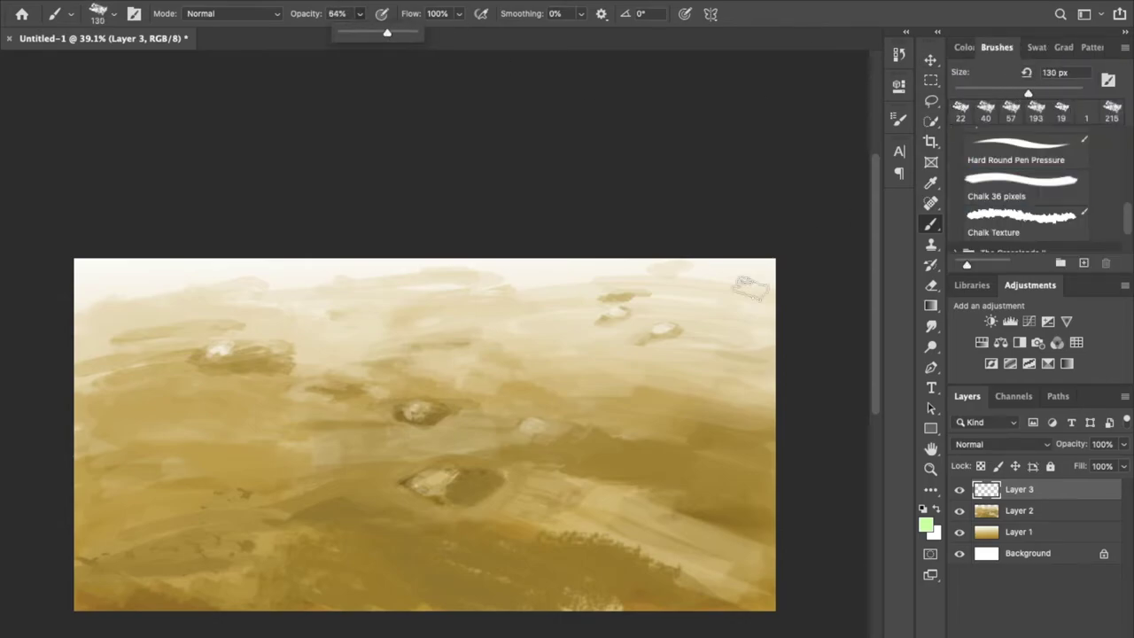
left_click_drag(1028, 93, 1066, 93)
Block in bright green foliage on the right and left sides at 100% opacity.
mouse_move(749, 292)
left_mouse_down()
mouse_move(642, 306)
mouse_move(759, 279)
mouse_move(628, 253)
mouse_move(785, 492)
mouse_move(683, 355)
left_mouse_up()
key("ctrl+z")
left_click_drag(753, 461, 766, 523)
key("0")
left_click(964, 47)
left_click(1070, 73)
mouse_move(762, 301)
left_mouse_down()
mouse_move(682, 275)
mouse_move(759, 468)
left_mouse_up()
mouse_move(148, 240)
left_mouse_down()
mouse_move(177, 246)
mouse_move(107, 354)
left_mouse_up()
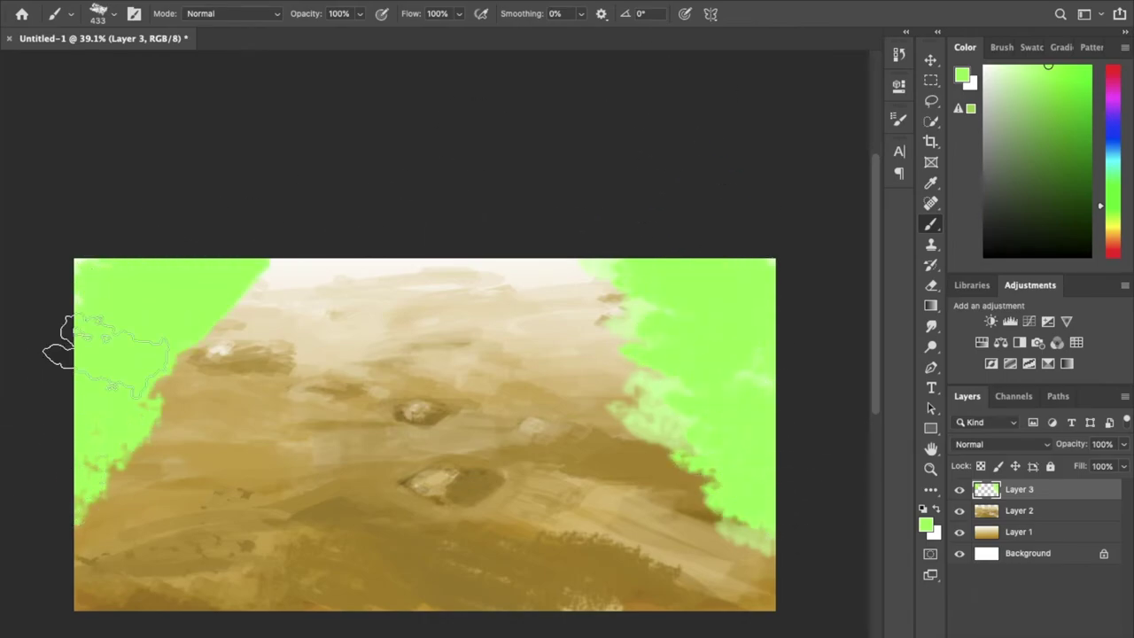
At about half opacity, texture both foliage masses with darker green strokes.
left_click_drag(359, 14, 329, 32)
mouse_move(762, 266)
left_mouse_down()
mouse_move(708, 328)
mouse_move(776, 518)
left_mouse_up()
left_click_drag(126, 241, 107, 363)
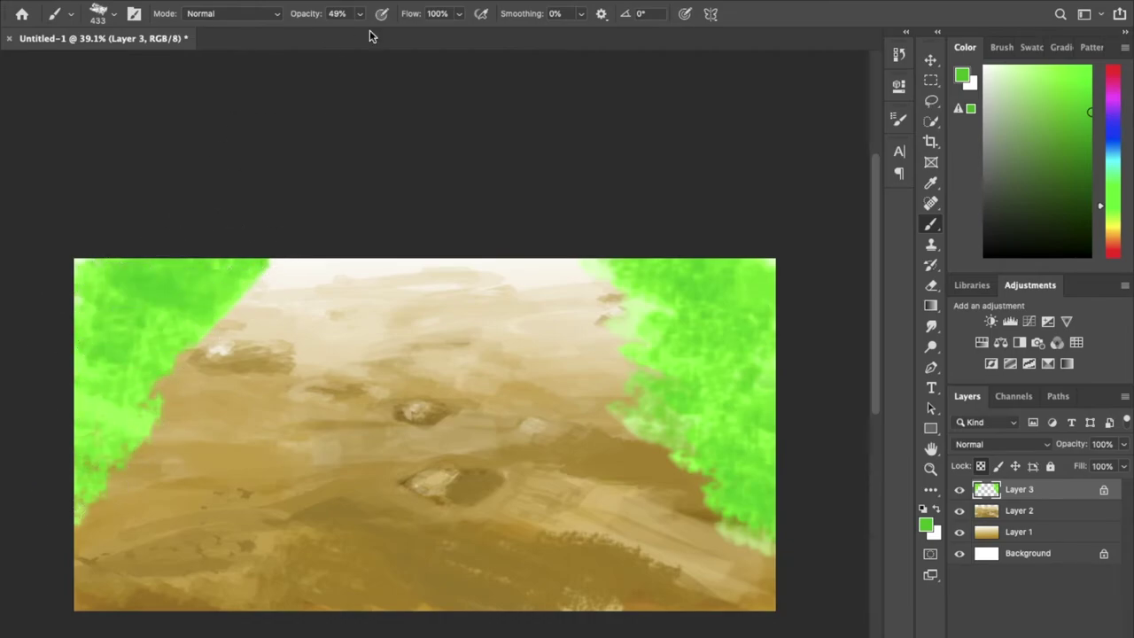
left_click_drag(361, 15, 316, 33)
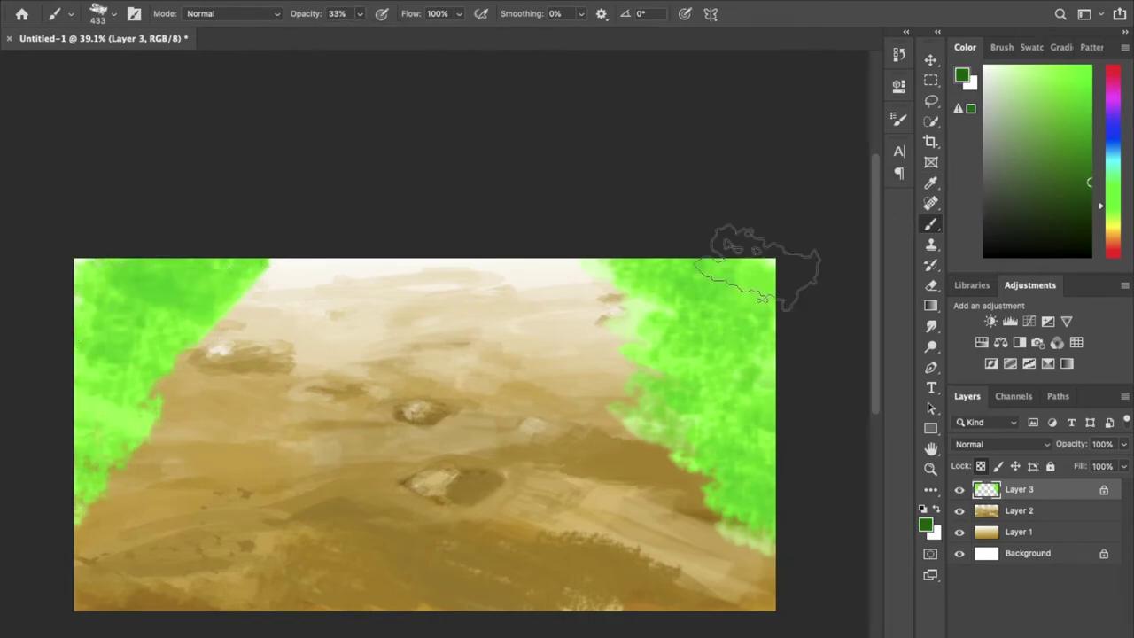
mouse_move(177, 302)
left_mouse_down()
mouse_move(56, 363)
mouse_move(203, 342)
left_mouse_up()
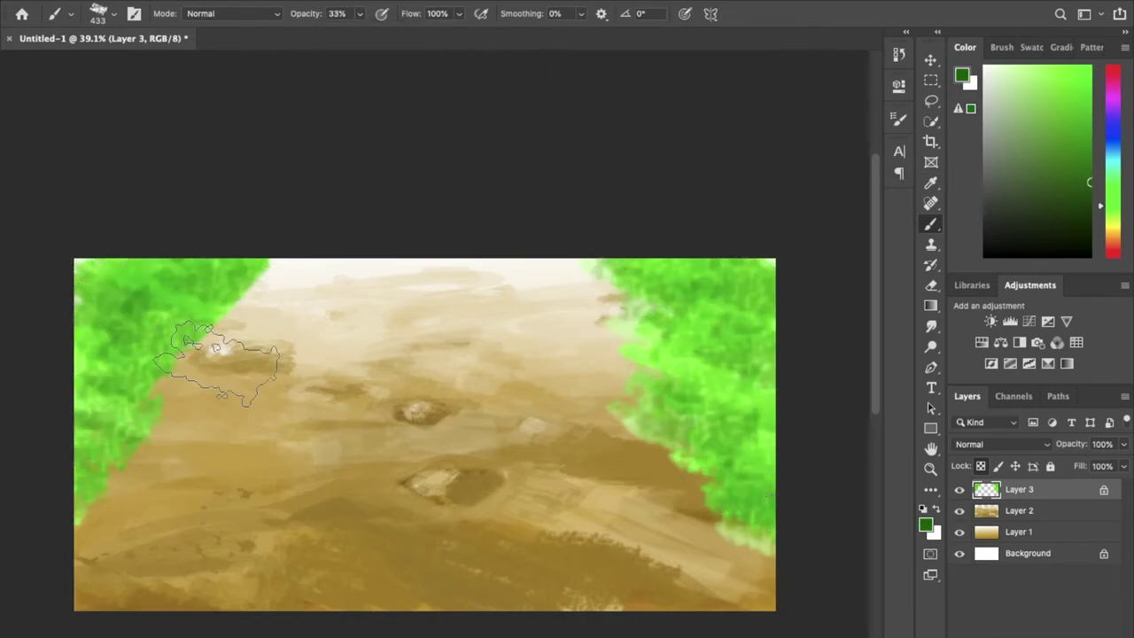
left_click_drag(160, 266, 217, 279)
Repaint the left foliage in lighter green, then darker green at 72% over the top-left foliage.
left_click(81, 469, "alt")
key("0")
mouse_move(202, 286)
left_mouse_down()
mouse_move(48, 425)
mouse_move(239, 294)
left_mouse_up()
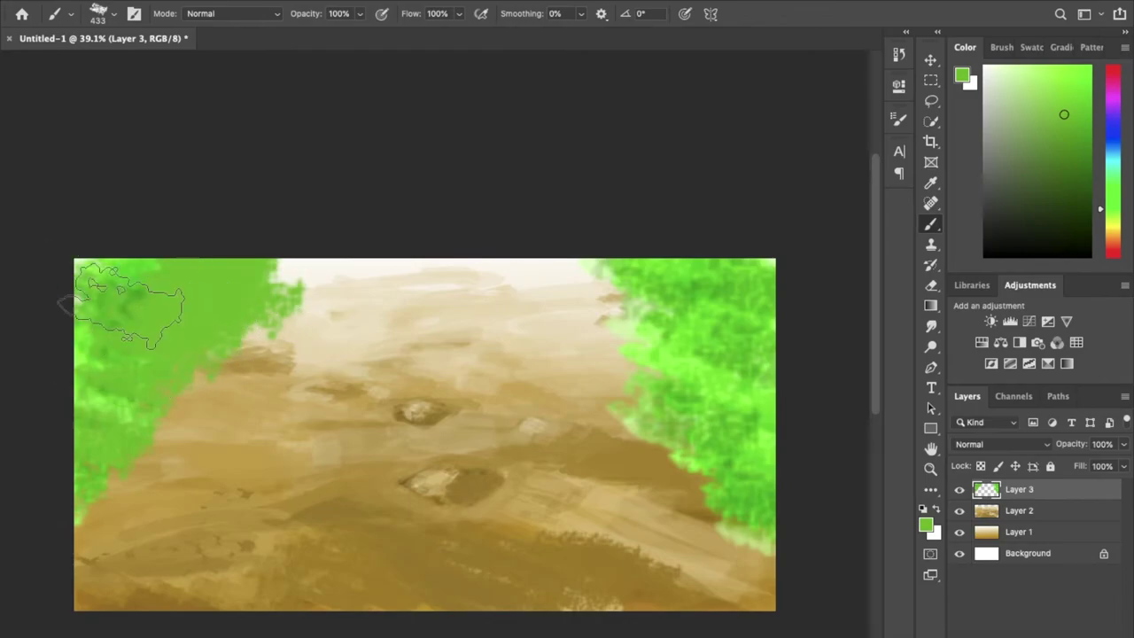
left_click(121, 293, "alt")
left_click(362, 14)
left_click_drag(359, 33, 338, 33)
left_click_drag(230, 266, 97, 407)
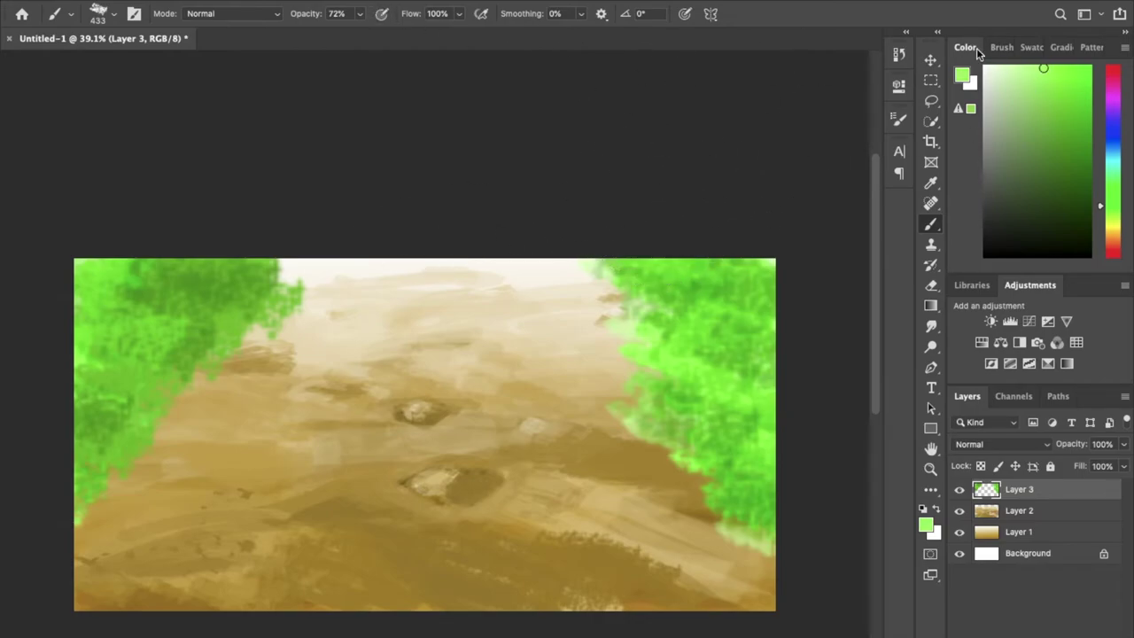
Add lighter green to the left foliage at 36% opacity, undoing a stray pale cream stroke.
left_click(999, 47)
key("3")
key("6")
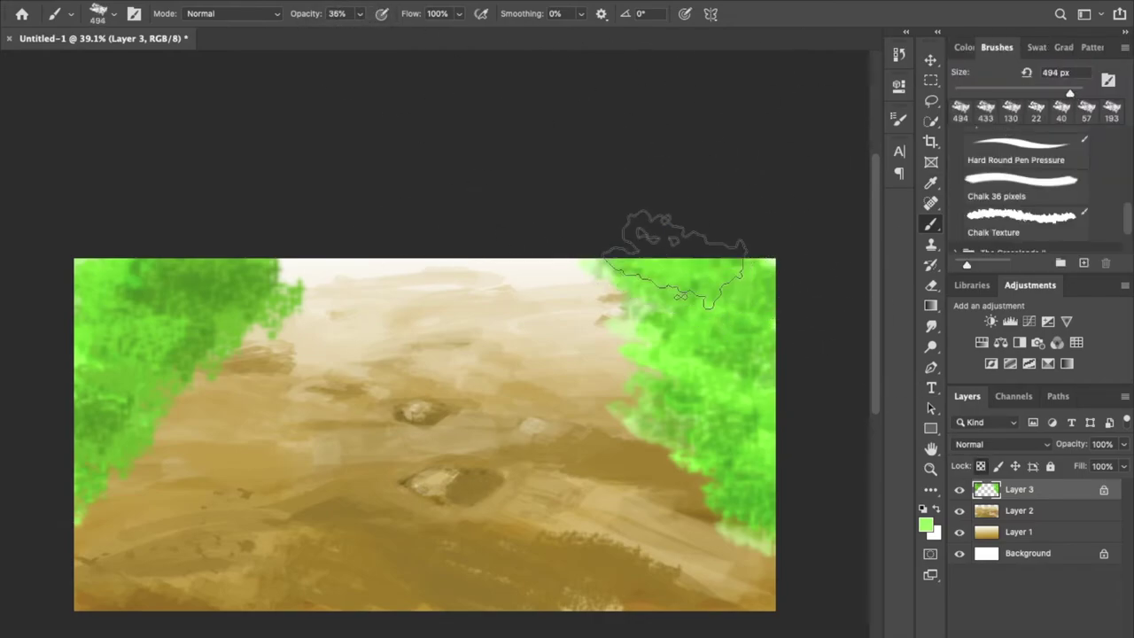
left_click_drag(239, 266, 106, 346)
left_click(292, 266, "alt")
key("ctrl+z")
With a larger brush at 100% opacity and a saturated green, add dark strokes to both foliage masses.
left_click(965, 47)
left_click(1013, 66)
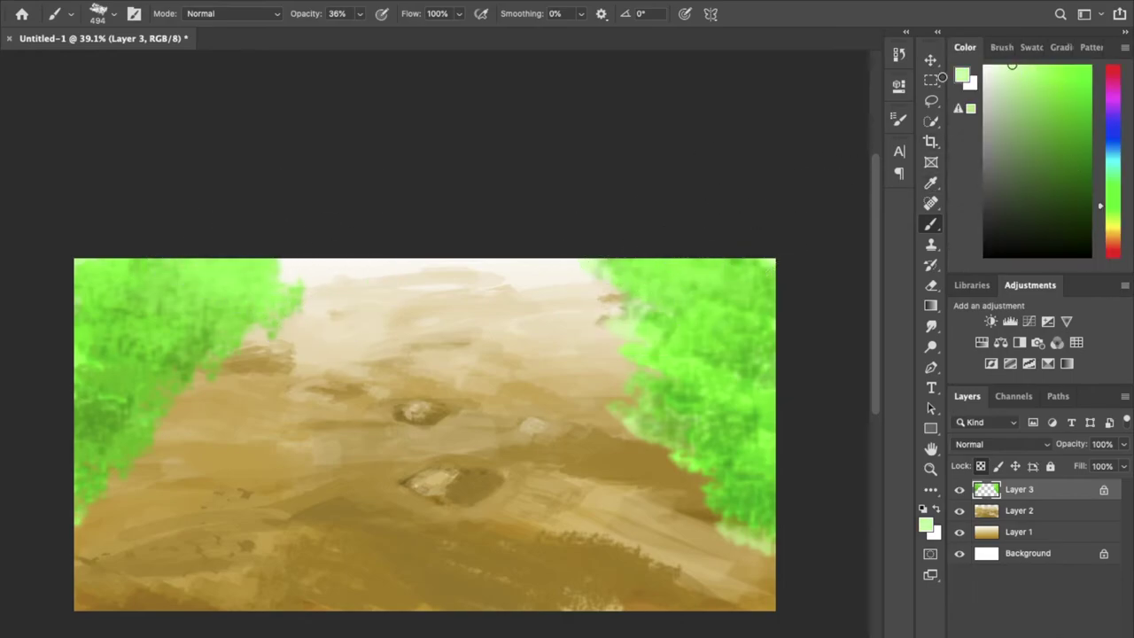
left_click(1057, 94)
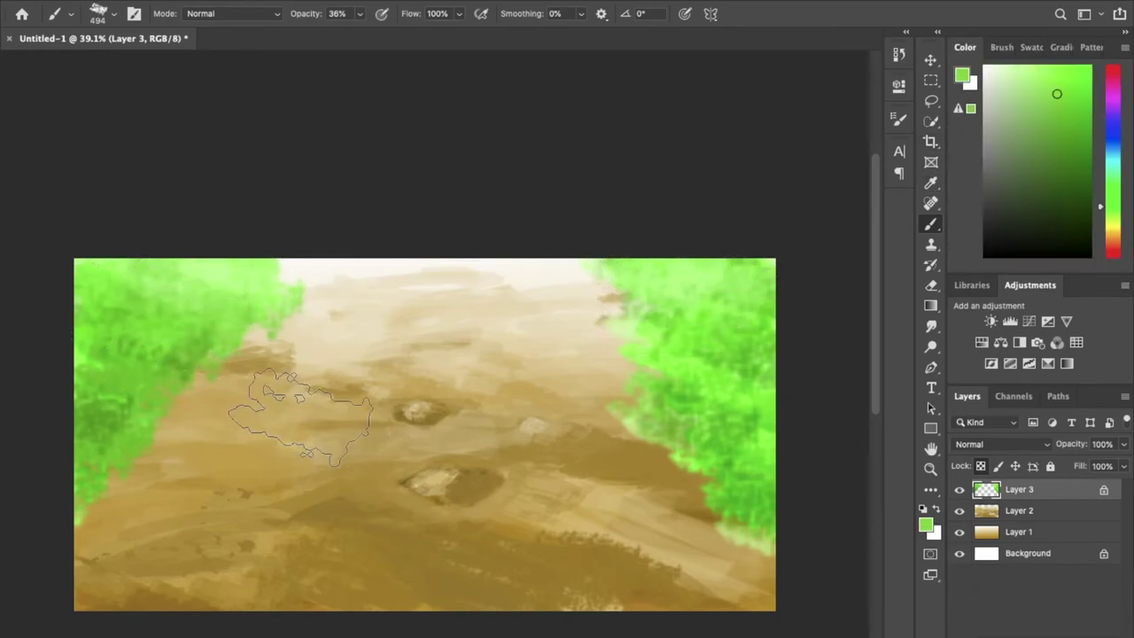
key("bracketright")
key("bracketright")
key("bracketright")
left_click(965, 47)
left_click_drag(359, 13, 539, 44)
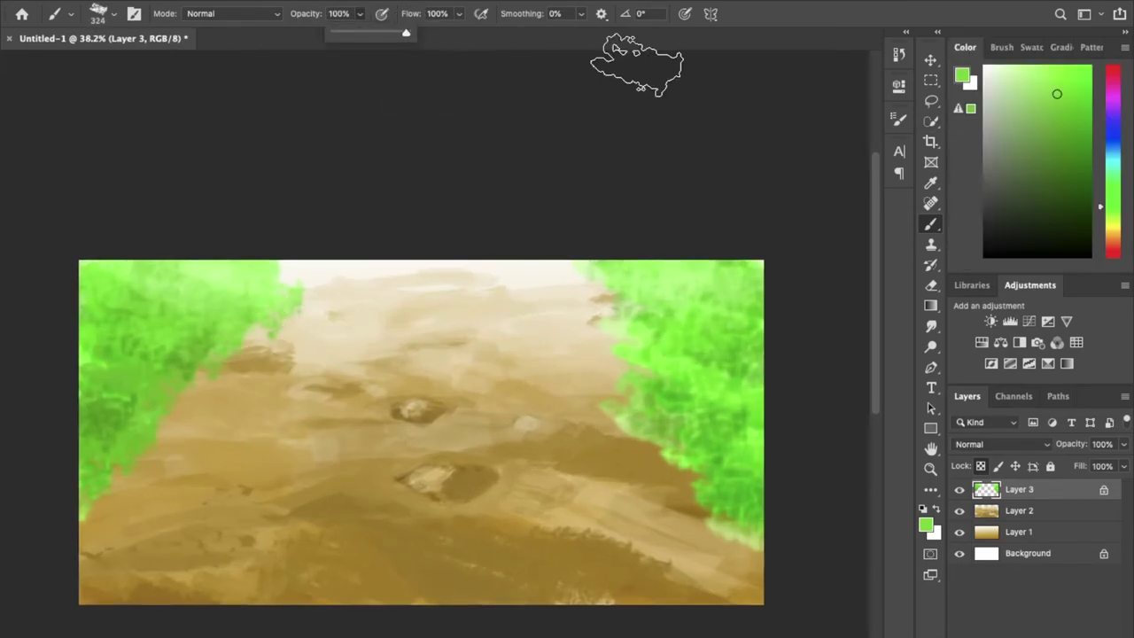
mouse_move(700, 389)
left_mouse_down()
mouse_move(753, 523)
mouse_move(785, 393)
left_mouse_up()
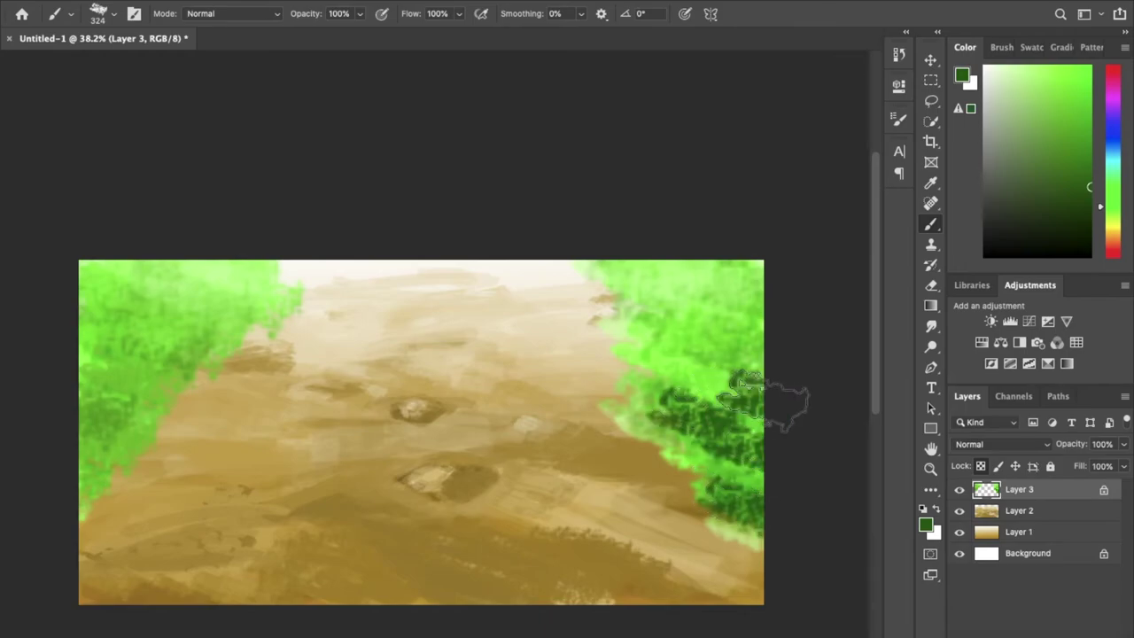
left_click_drag(674, 355, 767, 337)
mouse_move(133, 346)
left_mouse_down()
mouse_move(82, 470)
mouse_move(133, 355)
left_mouse_up()
Cover the dark clusters in the right and left foliage with light green.
left_click(142, 310, "alt")
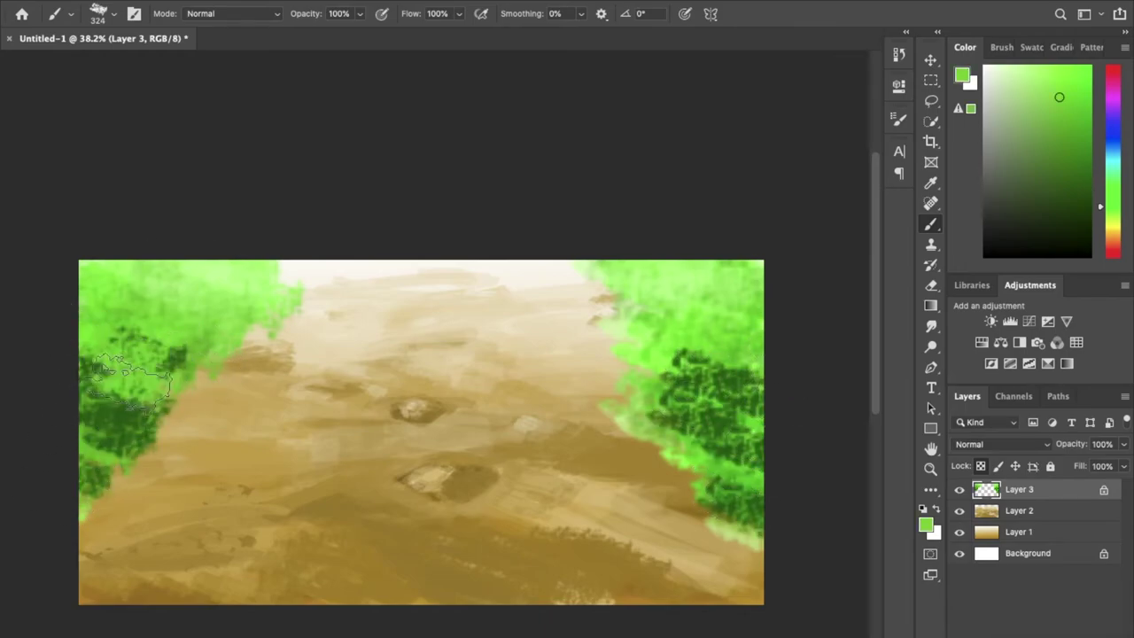
left_click_drag(643, 390, 704, 372)
left_click(702, 371, "alt")
left_click(719, 360, "alt")
left_click_drag(722, 359, 673, 407)
left_click_drag(178, 319, 88, 398)
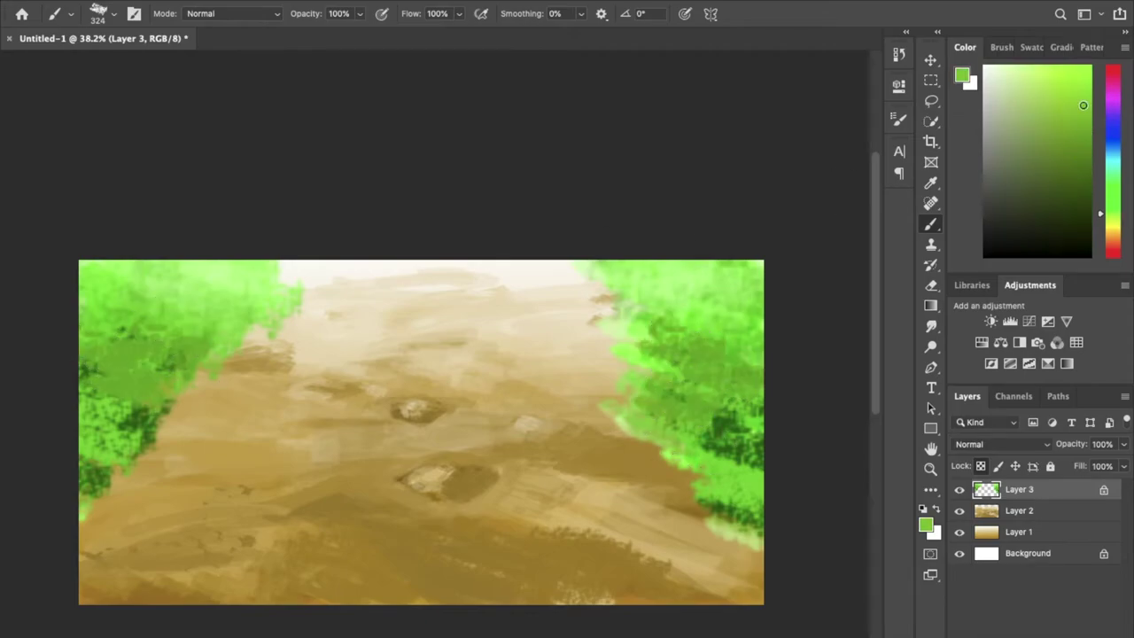
Add light-green strokes to the left foliage, undoing the upper-left ones.
left_click(757, 408, "alt")
left_click(700, 390, "alt")
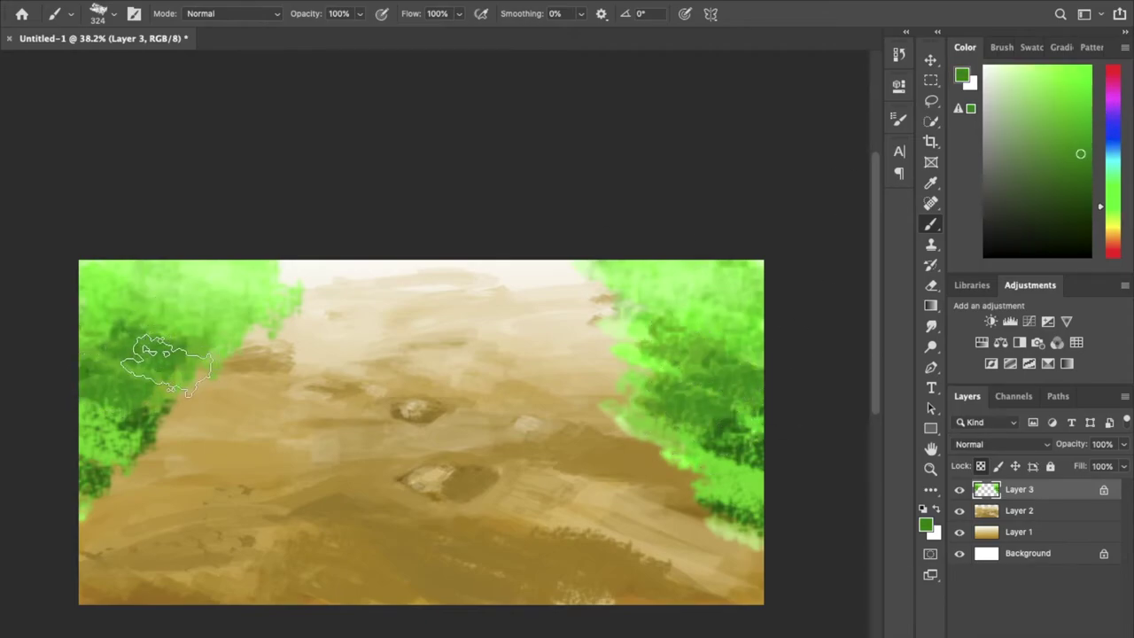
left_click_drag(159, 354, 98, 416)
left_click(177, 333, "alt")
left_click_drag(124, 319, 186, 341)
key("ctrl+z")
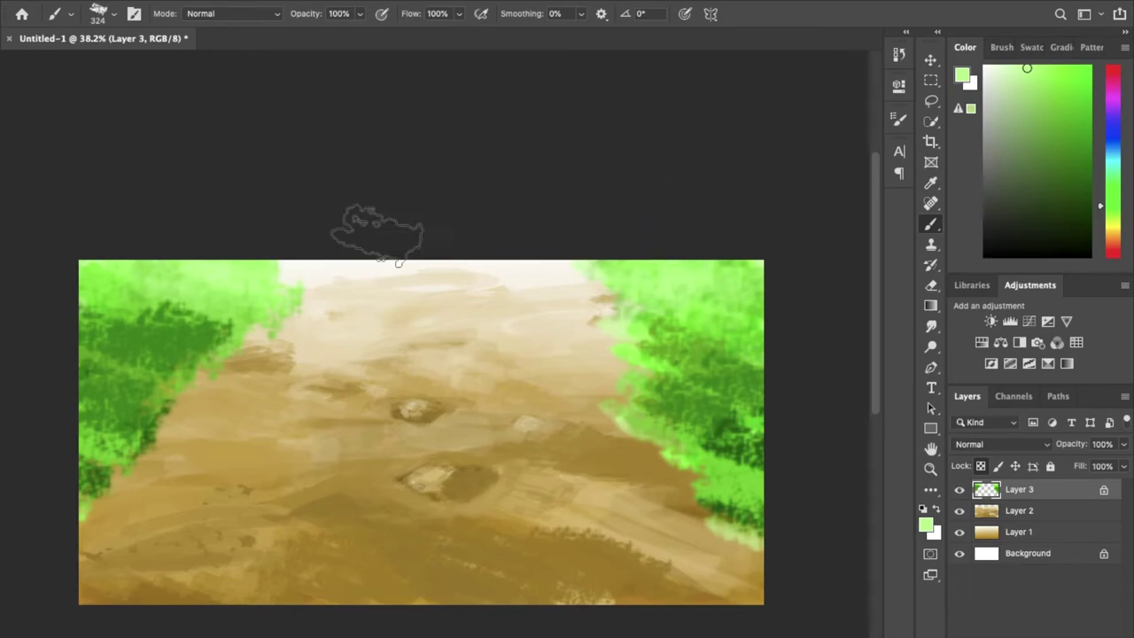
Lower the brush opacity to 45% and review the brush size and preset options.
left_click(359, 16)
left_click_drag(359, 26, 316, 30)
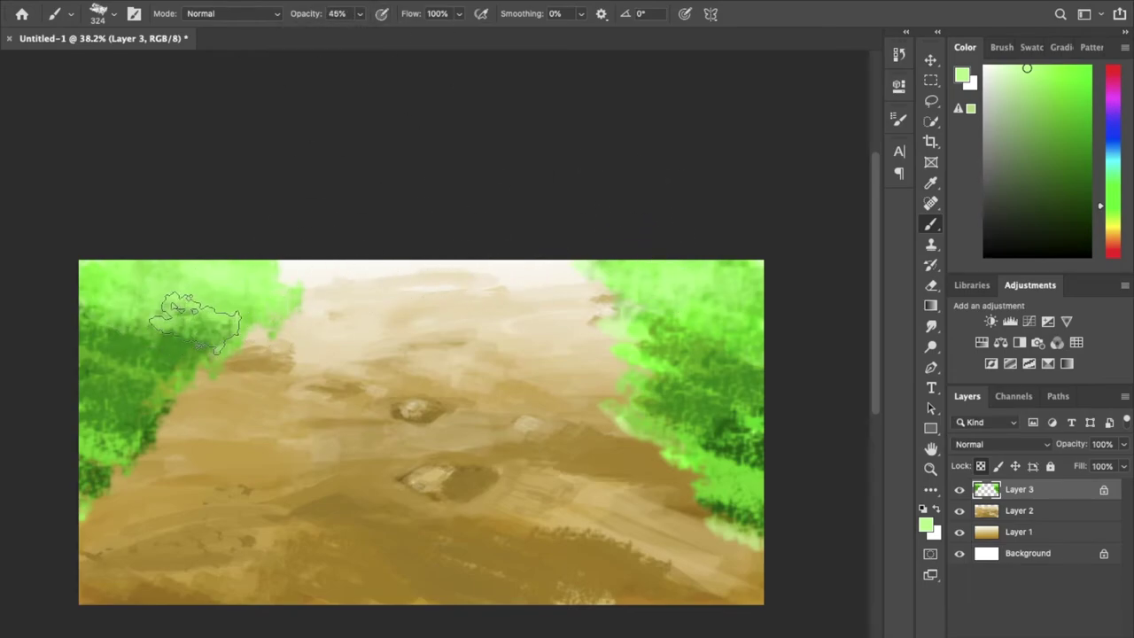
scroll(748, 303, "up", 2)
scroll(748, 303, "down", 4)
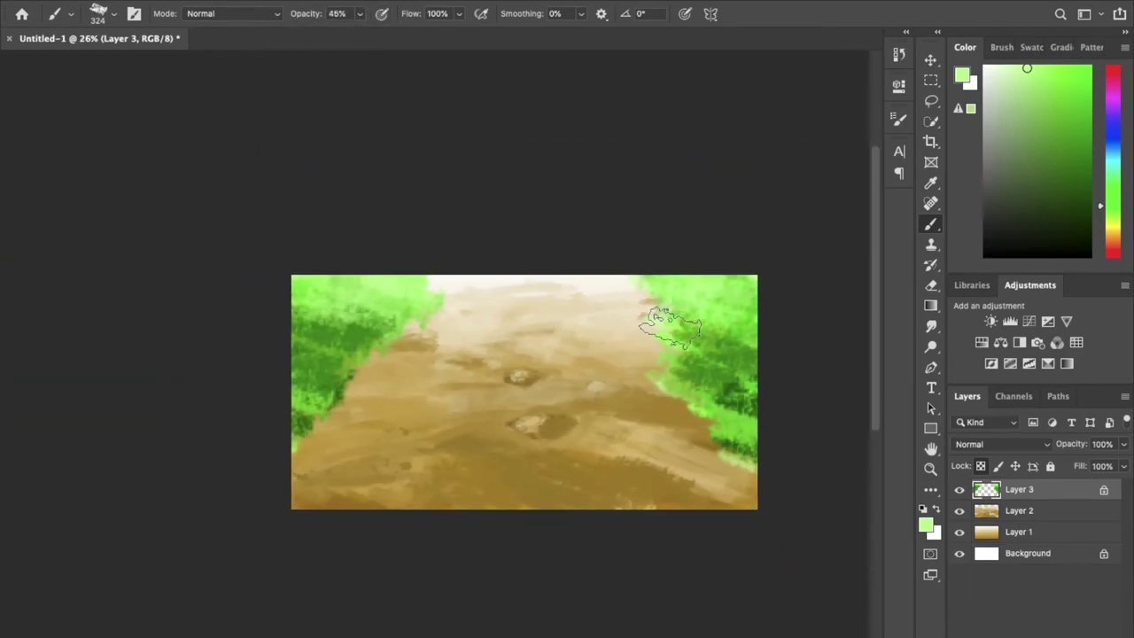
scroll(676, 321, "up", 3)
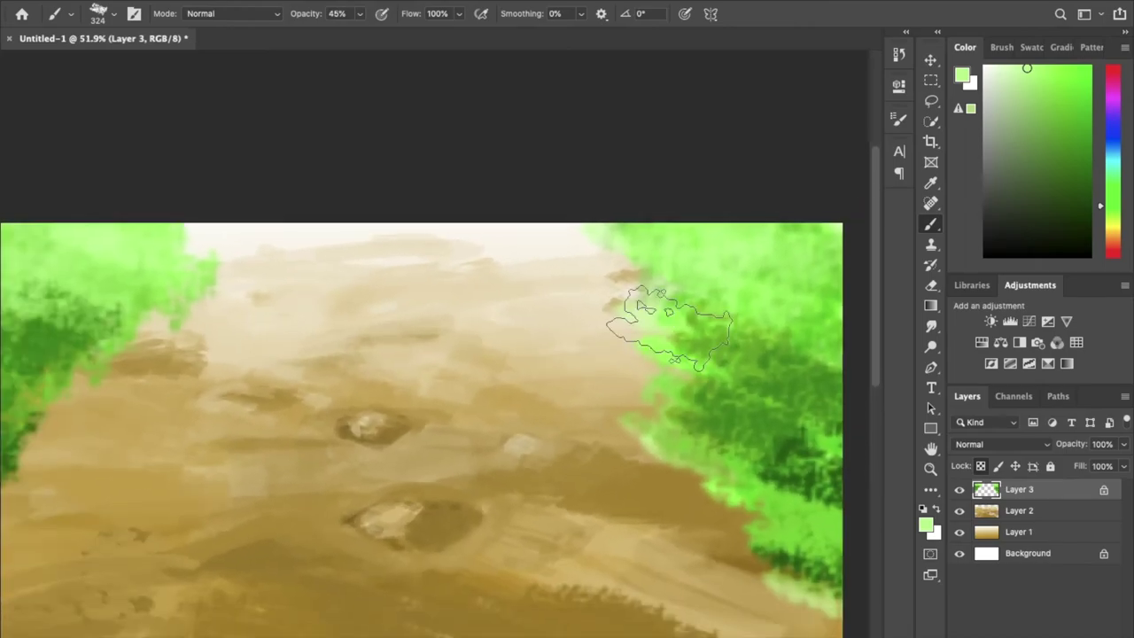
left_click(1002, 47)
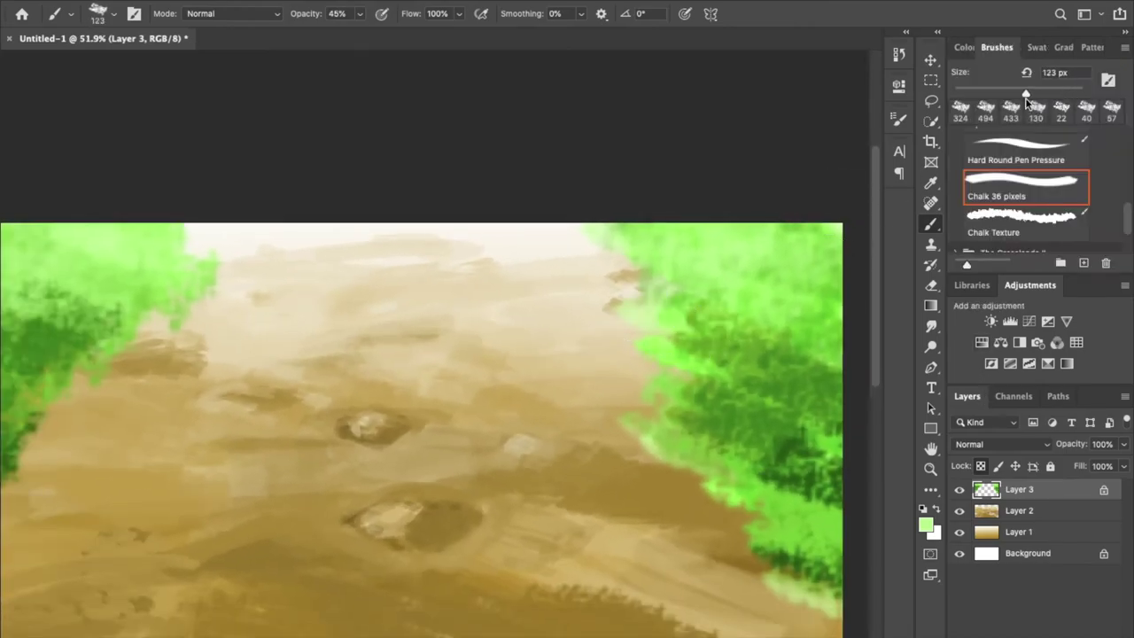
Set the chalk brush to about 116 px and paint dark green over the right foliage's inner edge.
left_click_drag(1026, 92, 1023, 92)
left_click(359, 13)
left_click_drag(362, 33, 406, 33)
left_click_drag(798, 589, 643, 402)
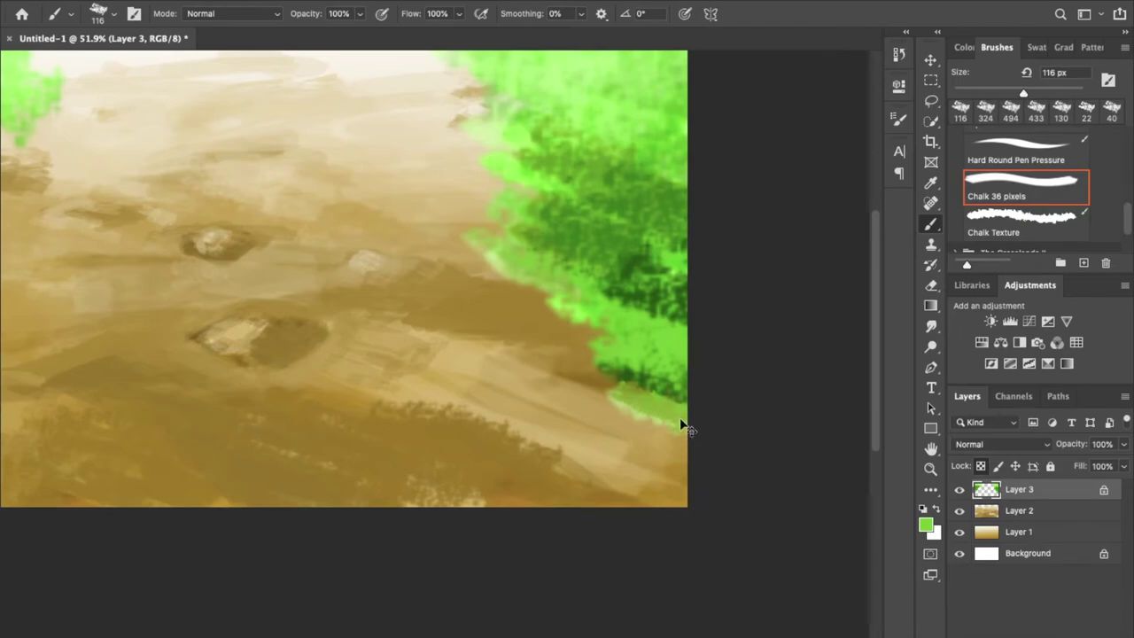
left_click(650, 370, "alt")
mouse_move(655, 374)
left_mouse_down()
mouse_move(672, 330)
mouse_move(576, 288)
left_mouse_up()
left_click(656, 338, "alt")
Dab medium and light green chalk strokes along the right foliage's top and inner edge.
left_click(672, 329, "alt")
left_click(523, 265, "alt")
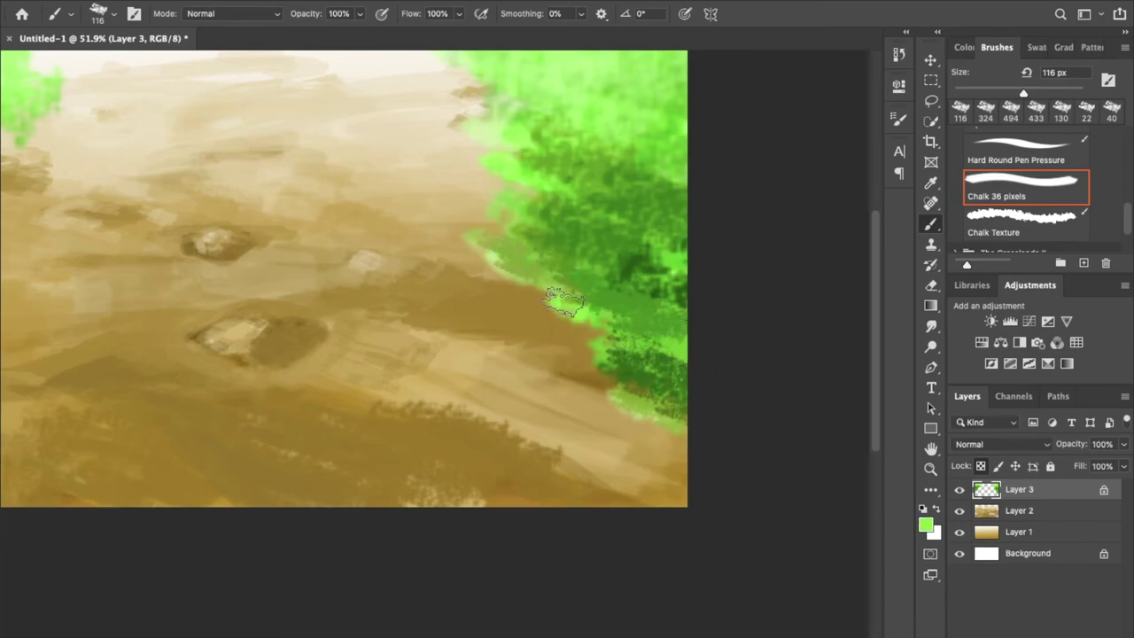
left_click_drag(519, 266, 536, 218)
left_click_drag(611, 253, 682, 292)
left_click(673, 288, "alt")
left_click_drag(576, 253, 667, 257)
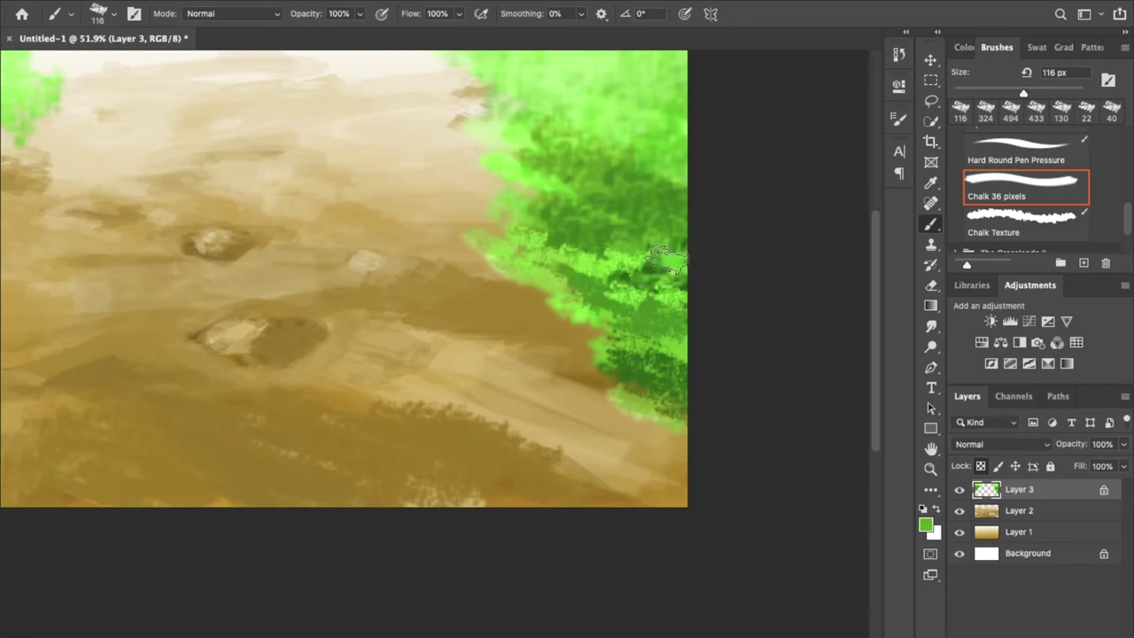
left_click(113, 15)
left_click(626, 232)
Paint dark and light green chalk strokes along the lower-left foliage edge.
scroll(633, 228, "down", 2)
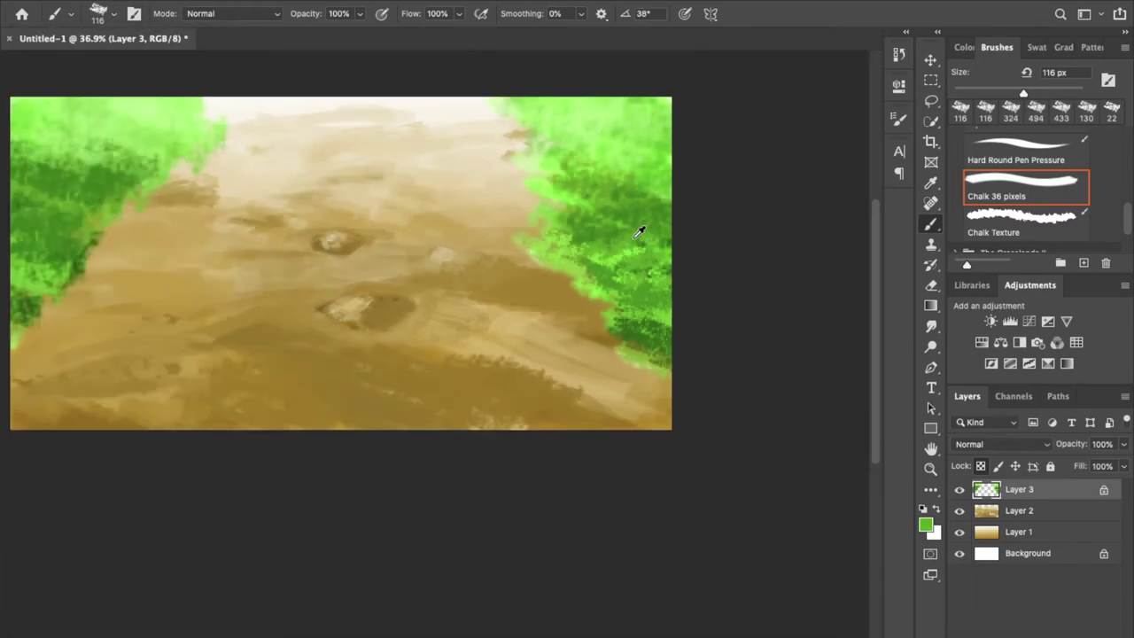
scroll(638, 235, "down", 2)
scroll(334, 265, "up", 5)
left_click(390, 522, "alt")
mouse_move(405, 506)
left_mouse_down()
mouse_move(381, 535)
mouse_move(355, 468)
mouse_move(380, 537)
left_mouse_up()
left_click(597, 249, "alt")
left_click_drag(372, 496, 354, 443)
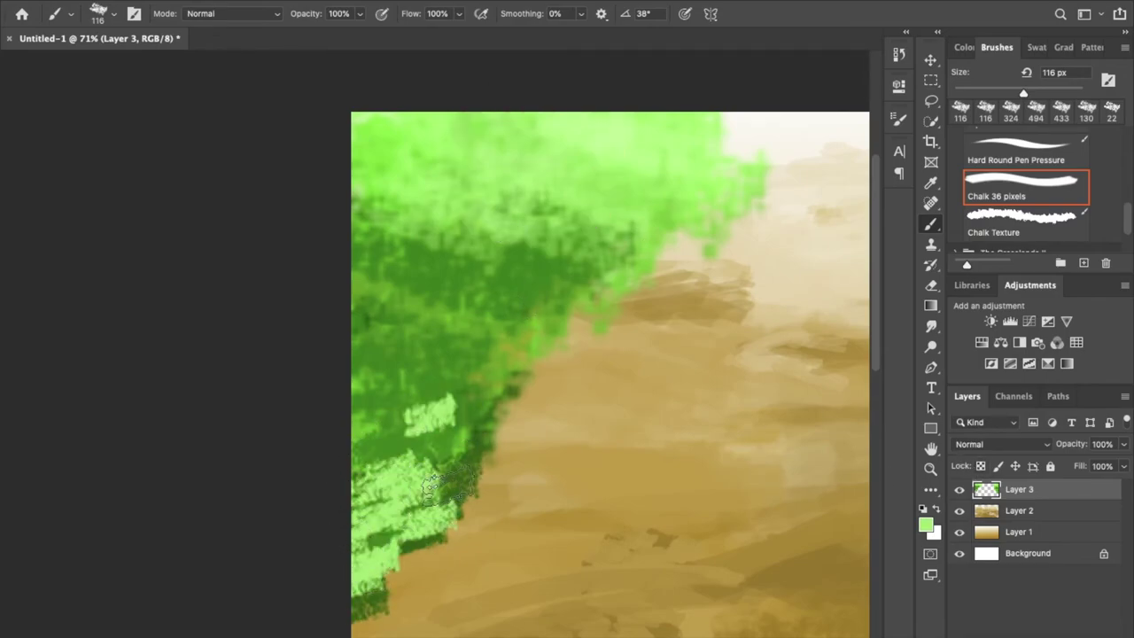
left_click_drag(355, 570, 487, 408)
left_click_drag(363, 399, 413, 512)
Switch to the Eraser and enlarge it to 99 px.
scroll(423, 447, "up", 1)
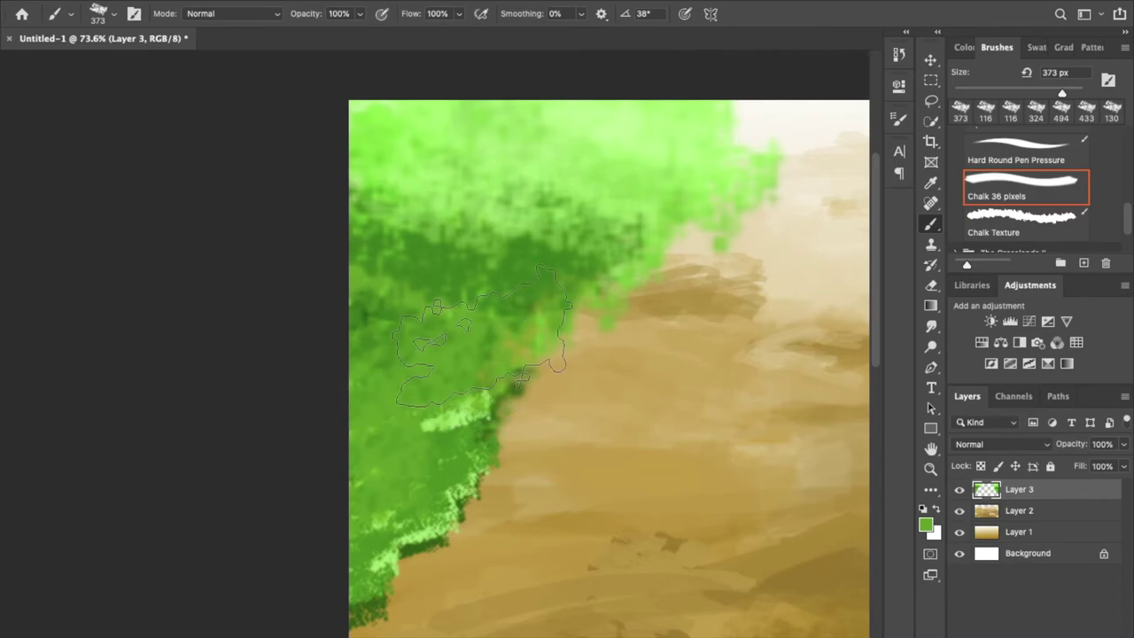
scroll(551, 304, "down", 5)
scroll(551, 304, "down", 2)
scroll(458, 296, "up", 3)
left_click(931, 286)
key("bracketright")
key("bracketright")
key("bracketright")
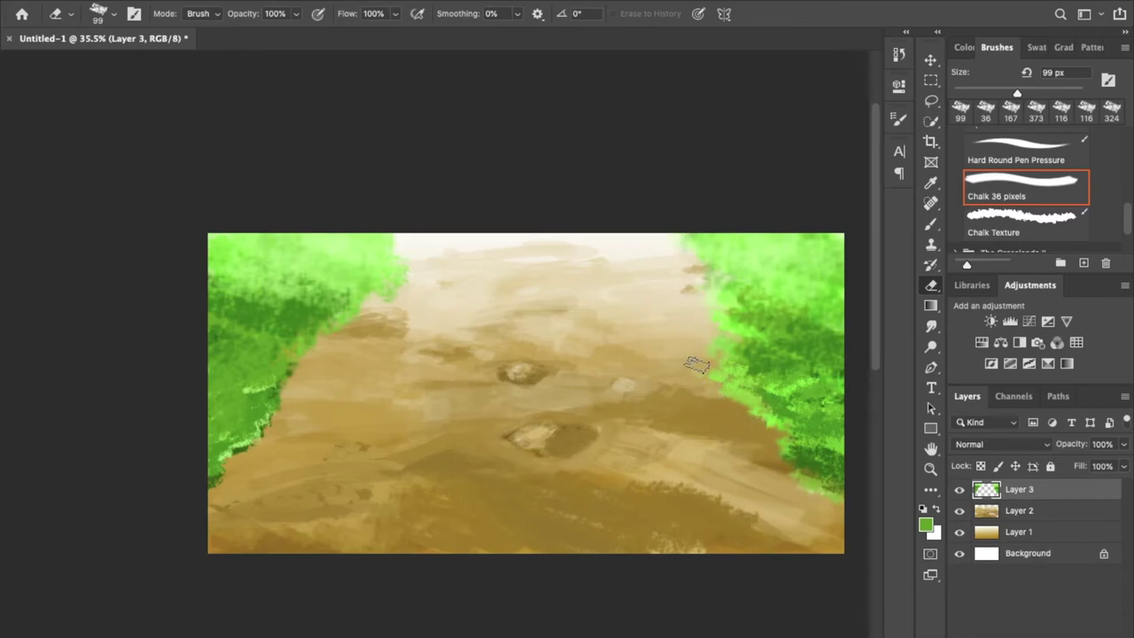
Dismiss the error and paint dark green chalk strokes on the upper-left grass.
left_click(468, 352, "alt")
key("Return")
key("b")
left_click(401, 246, "alt")
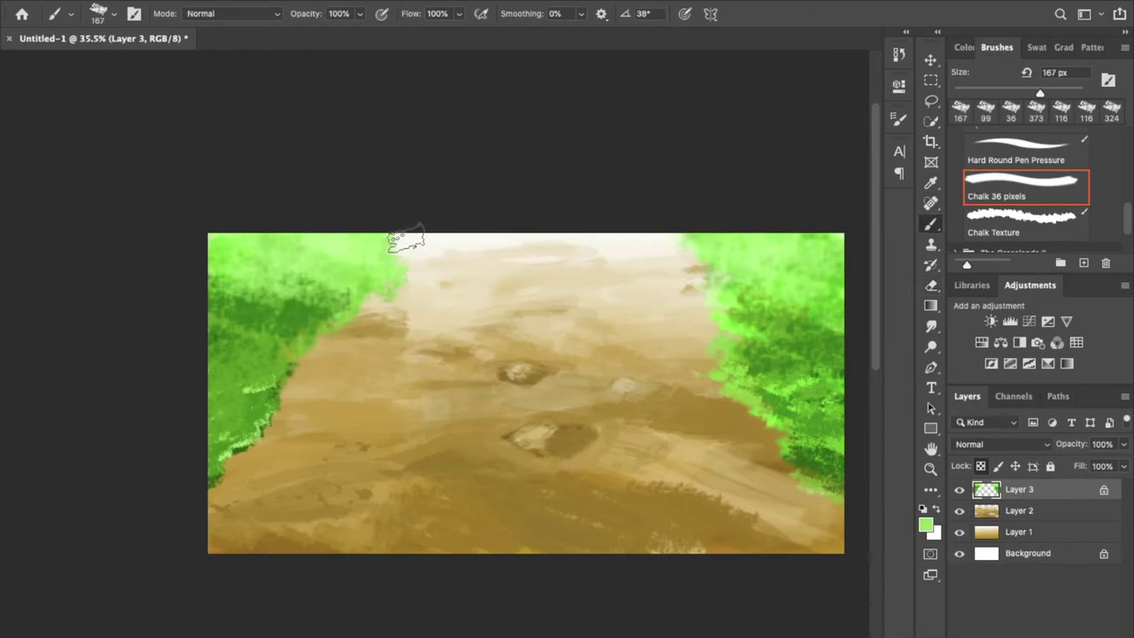
left_click(341, 266, "alt")
left_click_drag(360, 14, 365, 182)
mouse_move(390, 246)
left_mouse_down()
mouse_move(257, 266)
mouse_move(359, 227)
left_mouse_up()
left_click(326, 237, "alt")
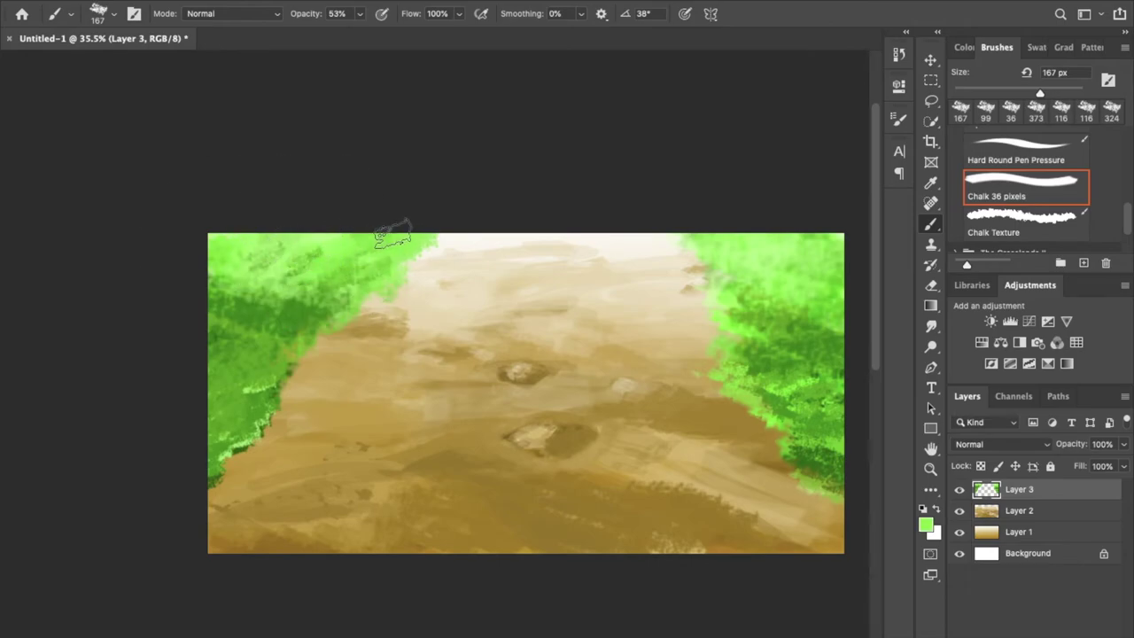
left_click(414, 247, "alt")
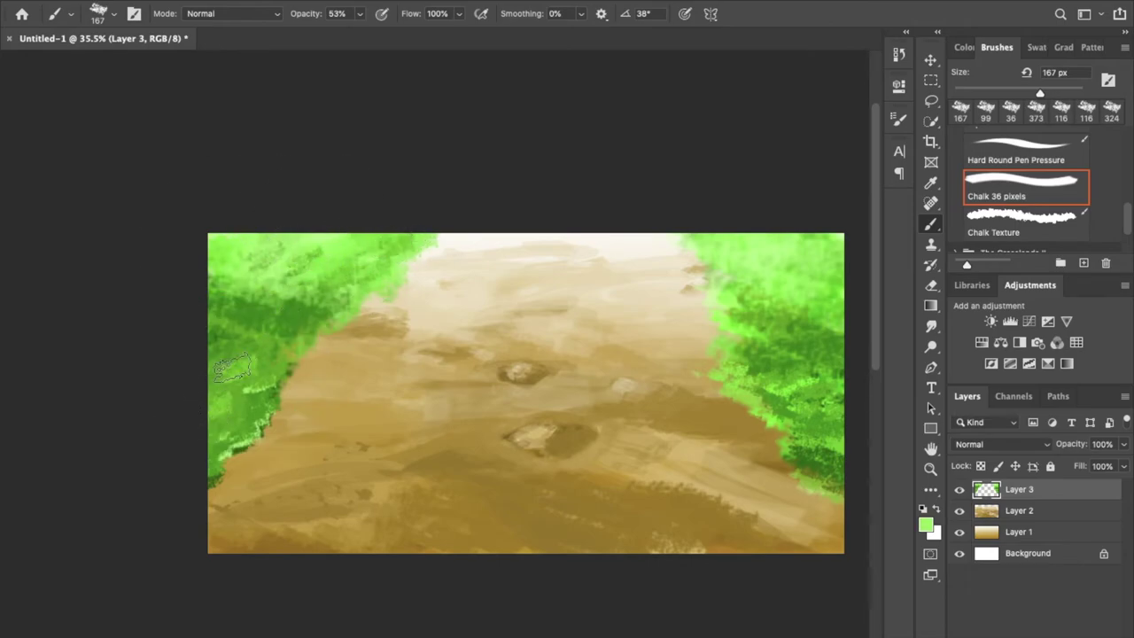
Switch to the Eraser and rotate its tip angle.
scroll(230, 288, "down", 3)
scroll(231, 288, "up", 2)
scroll(231, 288, "down", 1)
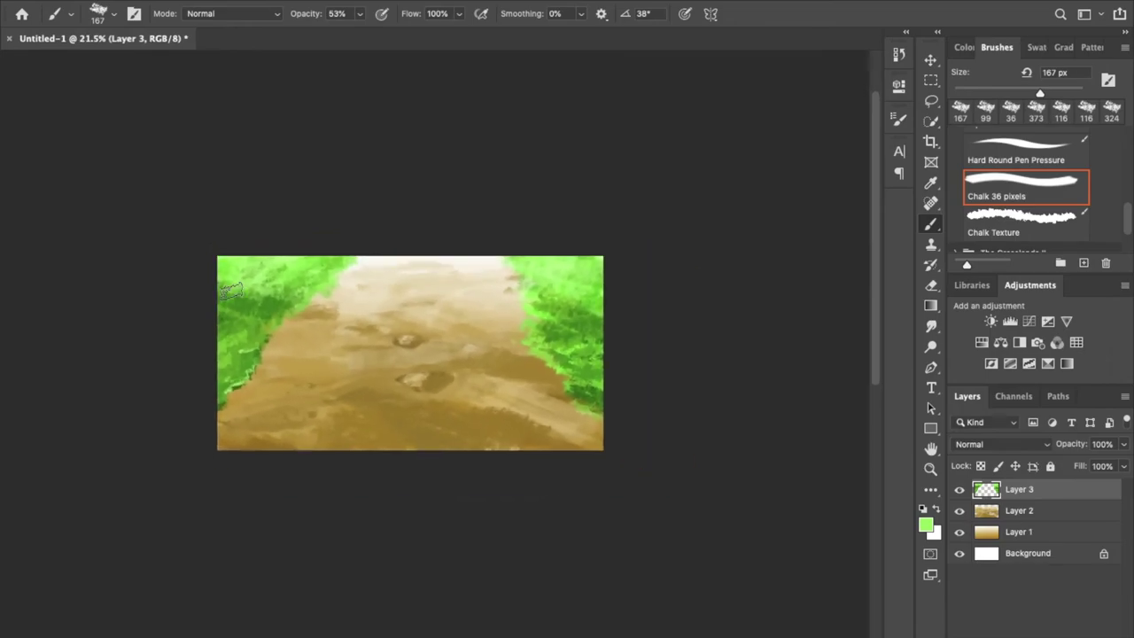
scroll(231, 290, "up", 2)
left_click(930, 284)
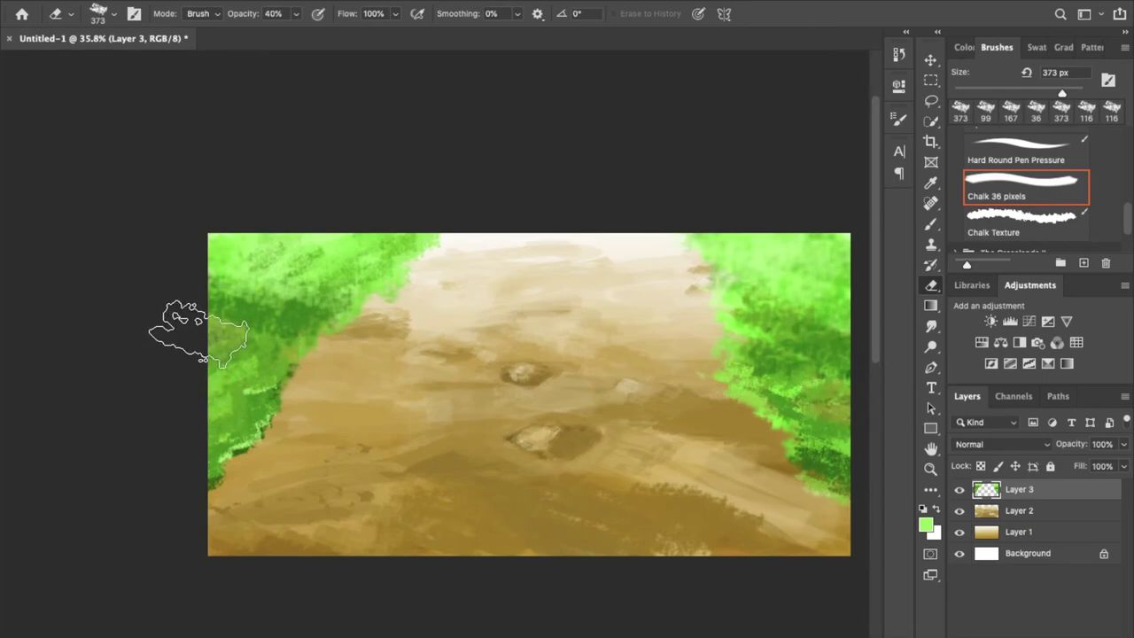
left_click(113, 13)
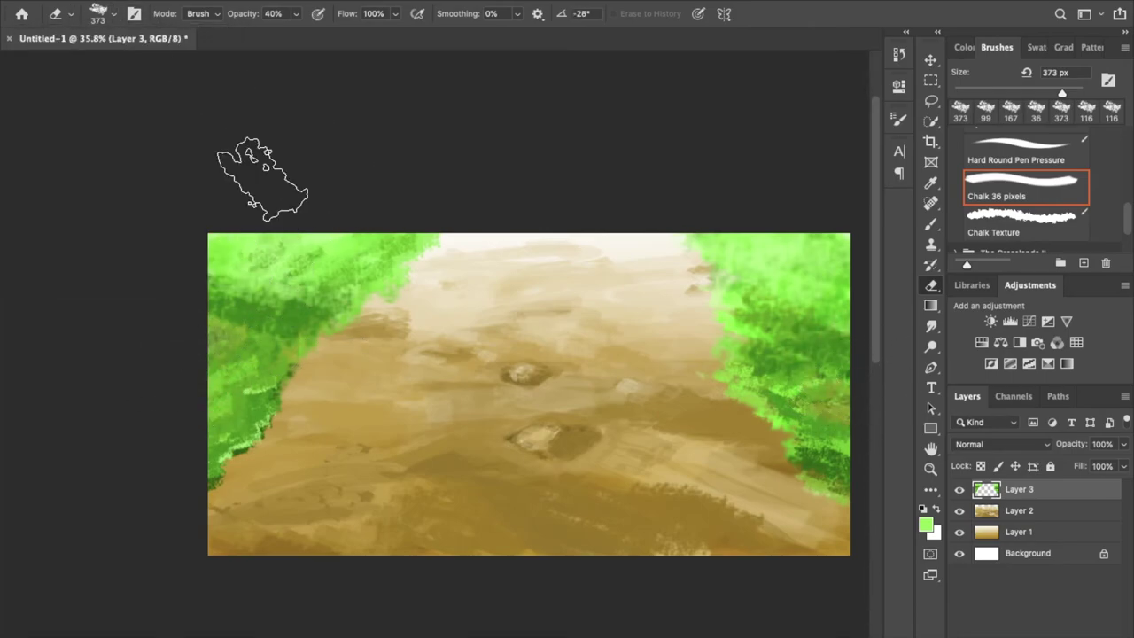
key("shift+Left")
key("Left")
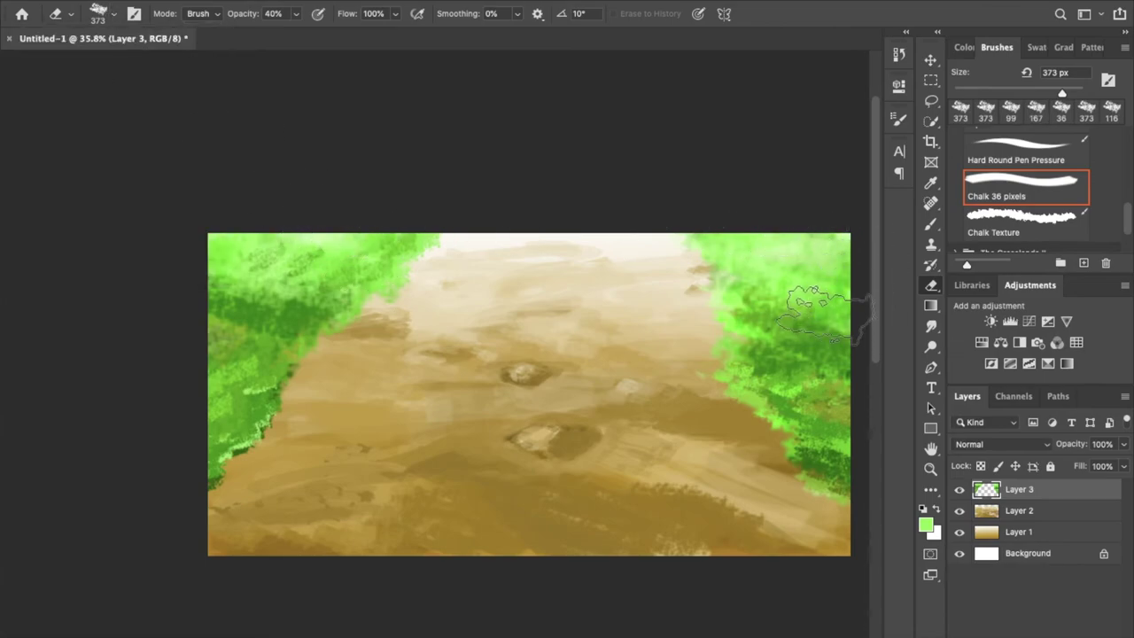
With the brush at -10°, 37% opacity and 409 px, lay faint strokes over both foliage areas.
left_click(930, 223)
key("shift+Left")
key("shift+Left")
key("shift+Left")
key("Left")
key("Left")
key("Left")
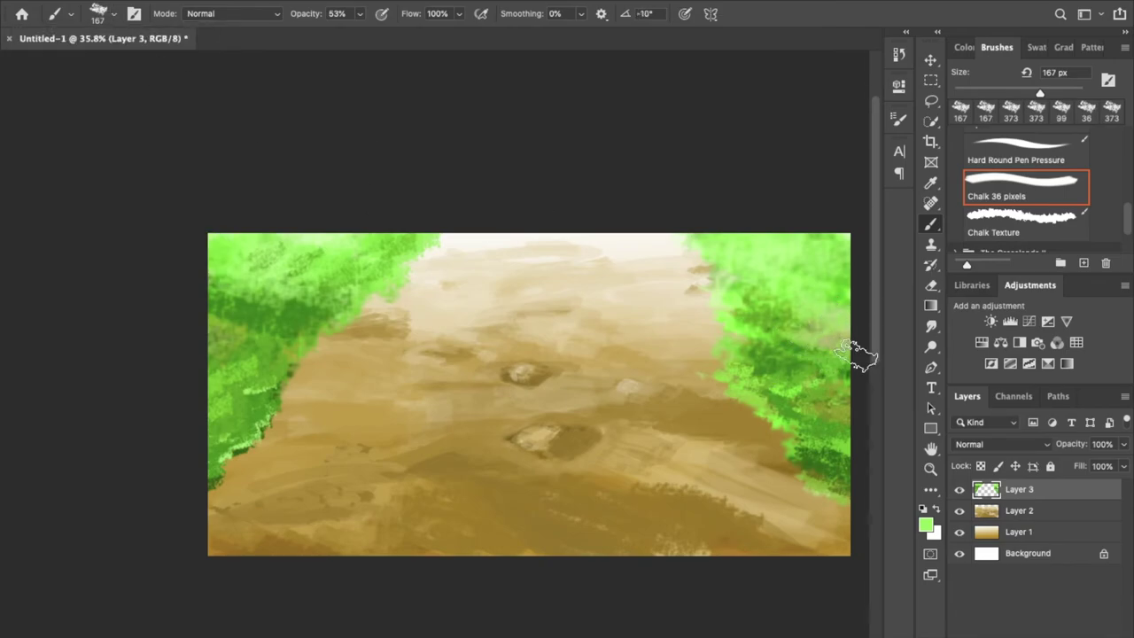
left_click_drag(359, 13, 345, 35)
key("bracketright")
key("bracketright")
key("bracketright")
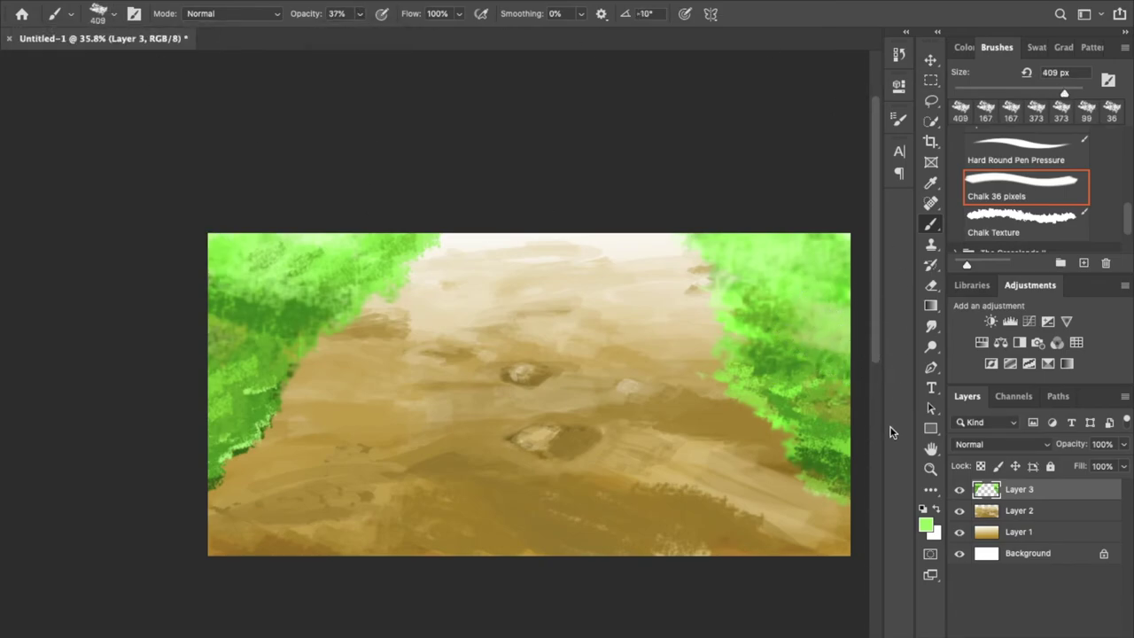
left_click_drag(873, 363, 793, 350)
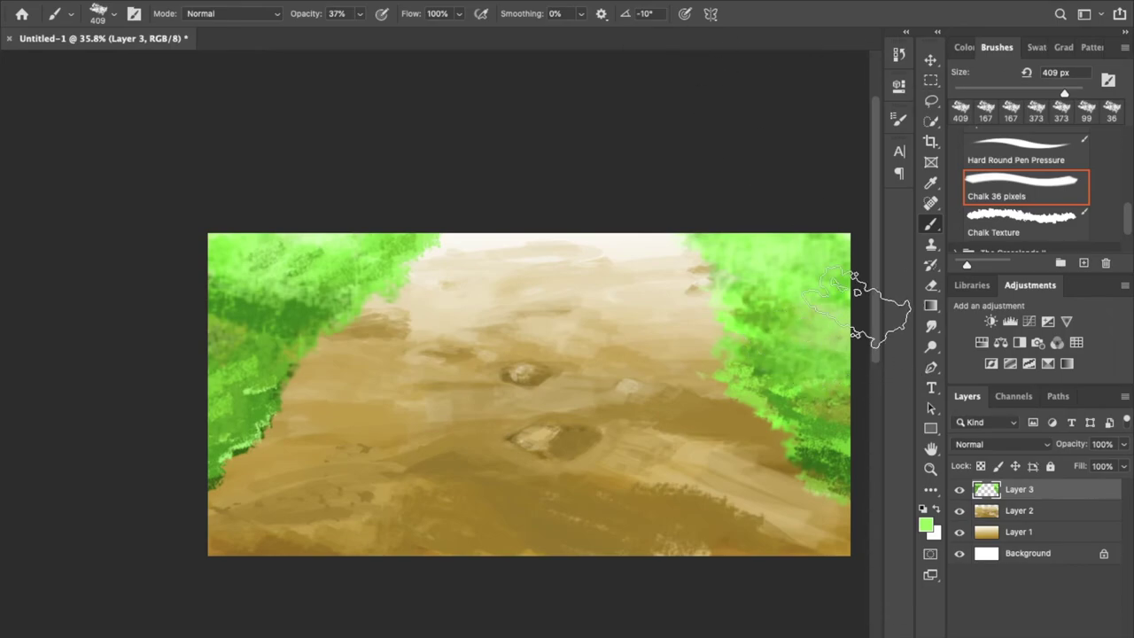
left_click_drag(265, 284, 212, 327)
At full opacity and 167 px, add light green chalk strokes to the left foliage.
left_click_drag(359, 14, 416, 35)
key("bracketleft")
key("bracketleft")
key("bracketleft")
left_click(261, 319, "alt")
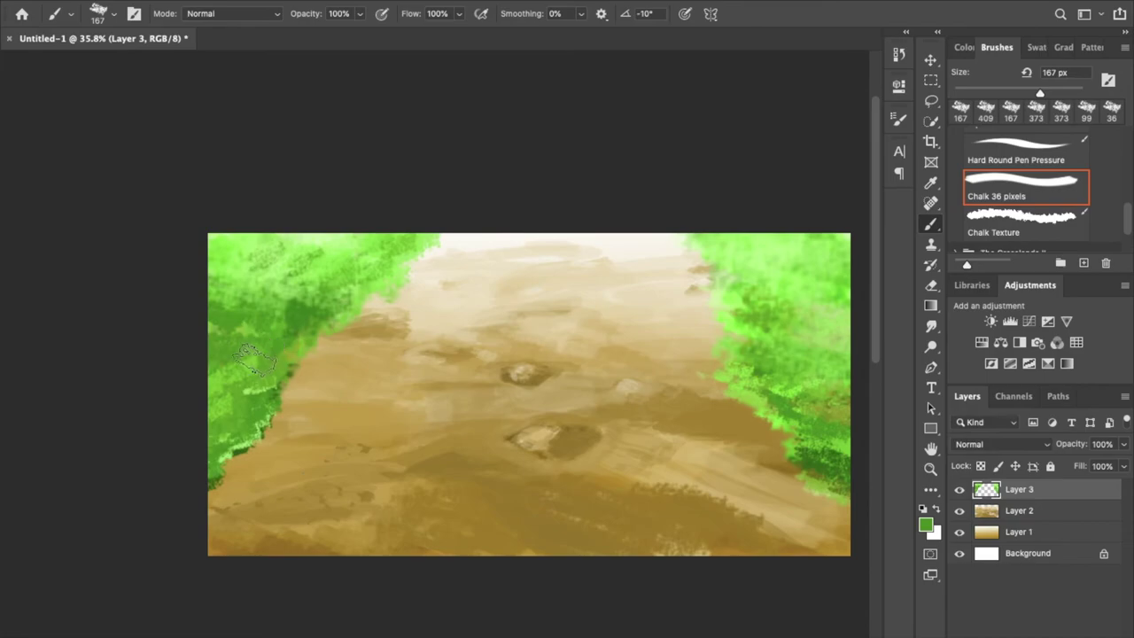
left_click(266, 293, "alt")
left_click_drag(221, 350, 283, 301)
At 239 px and a 17° tip angle, paint darker greens over the left foliage's dark patch.
left_click_drag(1044, 93, 1054, 92)
left_click(293, 319, "alt")
left_click_drag(256, 345, 283, 332)
left_click(113, 13)
left_click(271, 317, "alt")
left_click_drag(296, 350, 293, 315)
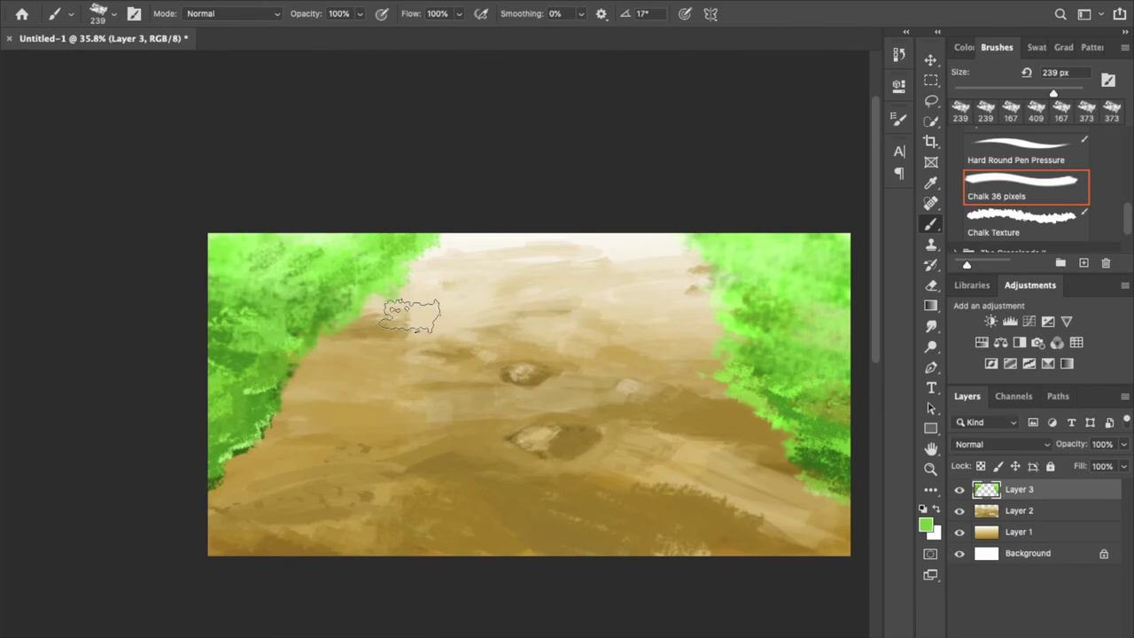
Shrink the brush, select Layer 2 and sample the path's light beige.
scroll(411, 315, "up", 3)
left_click_drag(1054, 92, 1030, 92)
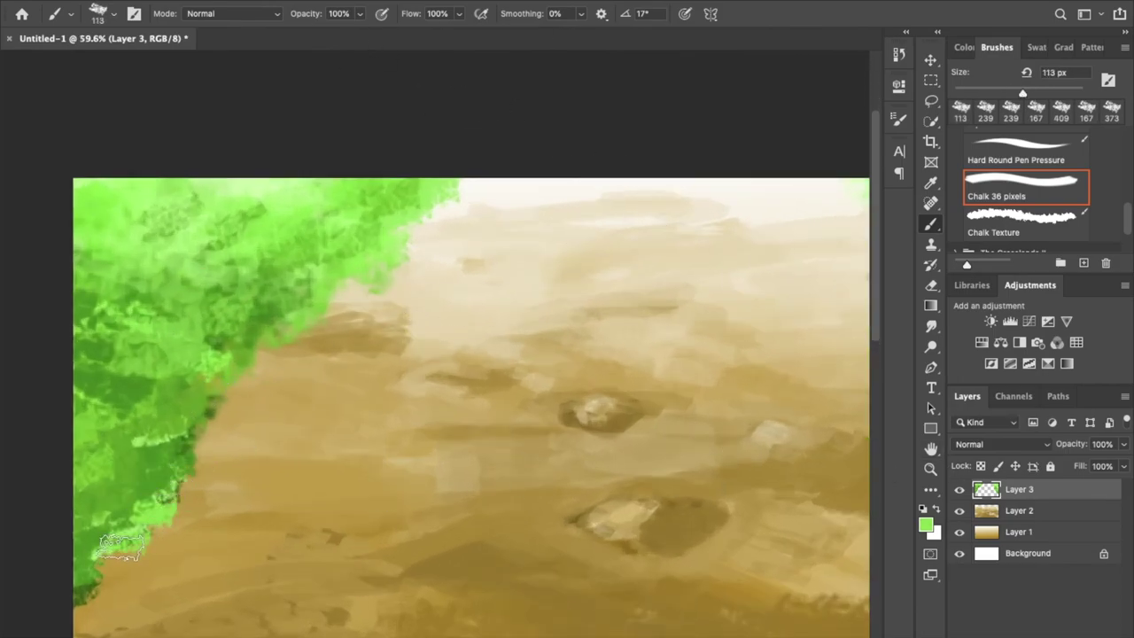
scroll(146, 445, "down", 7)
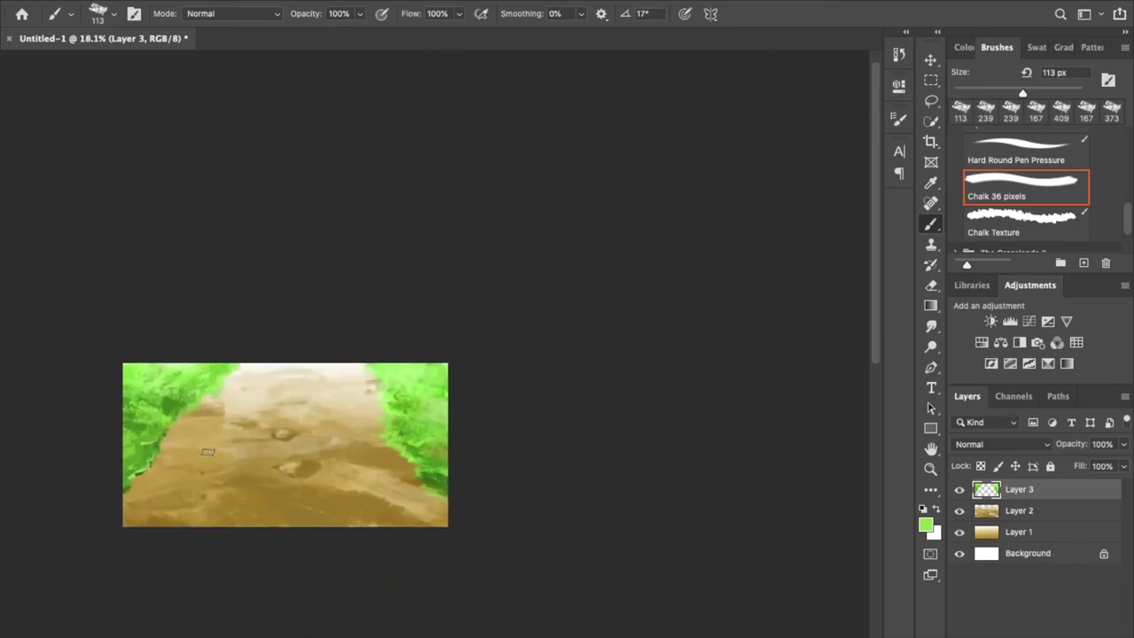
scroll(207, 452, "down", 2)
scroll(463, 388, "left", 5)
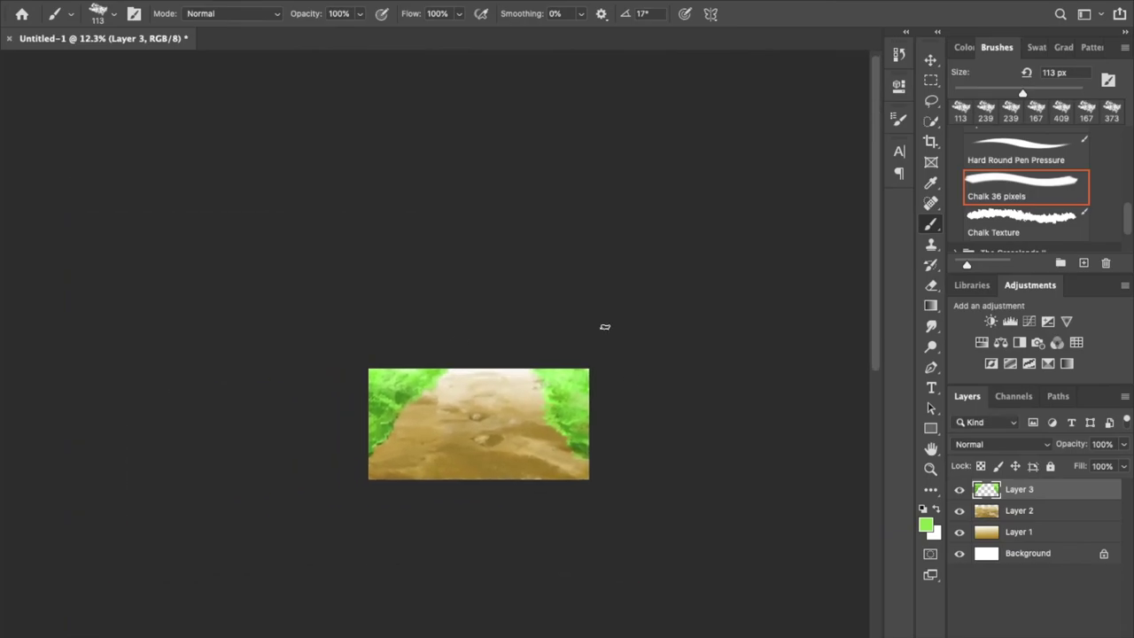
scroll(602, 324, "up", 2)
left_click(1028, 514)
left_click(534, 384, "alt")
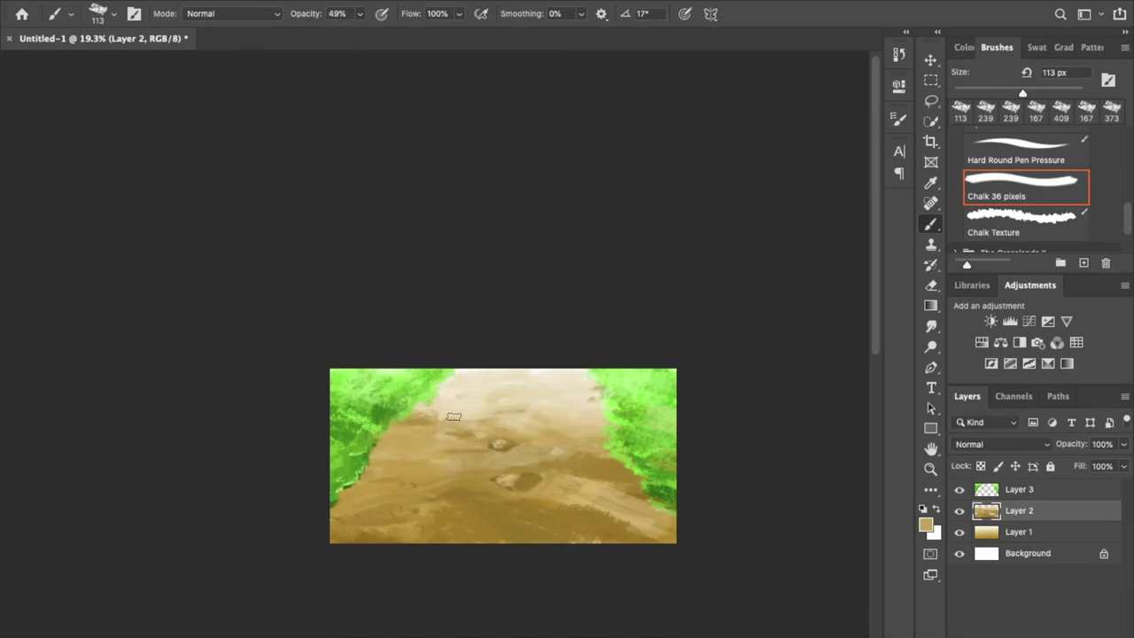
At 31% opacity and 385 px, soften the path with broad tan strokes, lightening its far part.
key("3")
key("1")
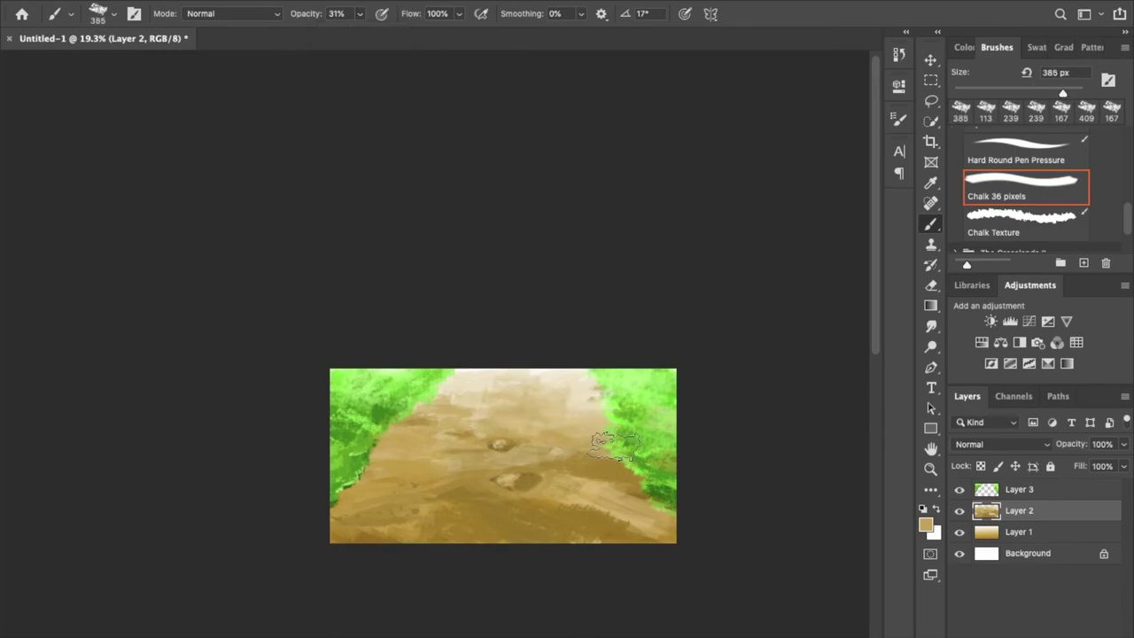
left_click_drag(506, 490, 564, 461)
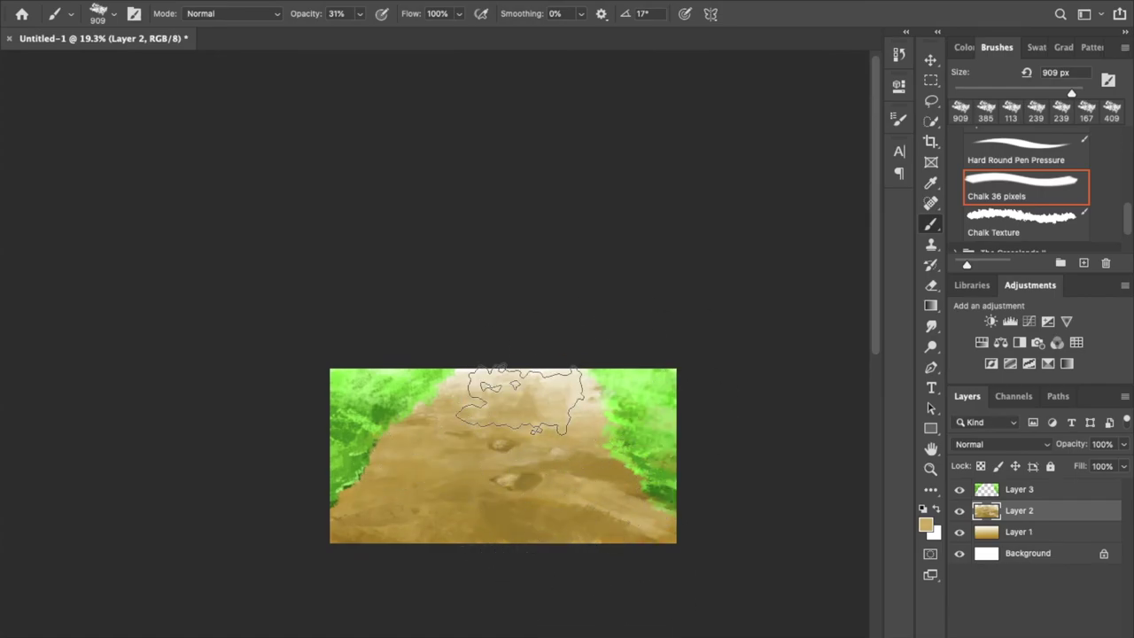
scroll(523, 394, "up", 3)
left_click_drag(625, 451, 627, 387)
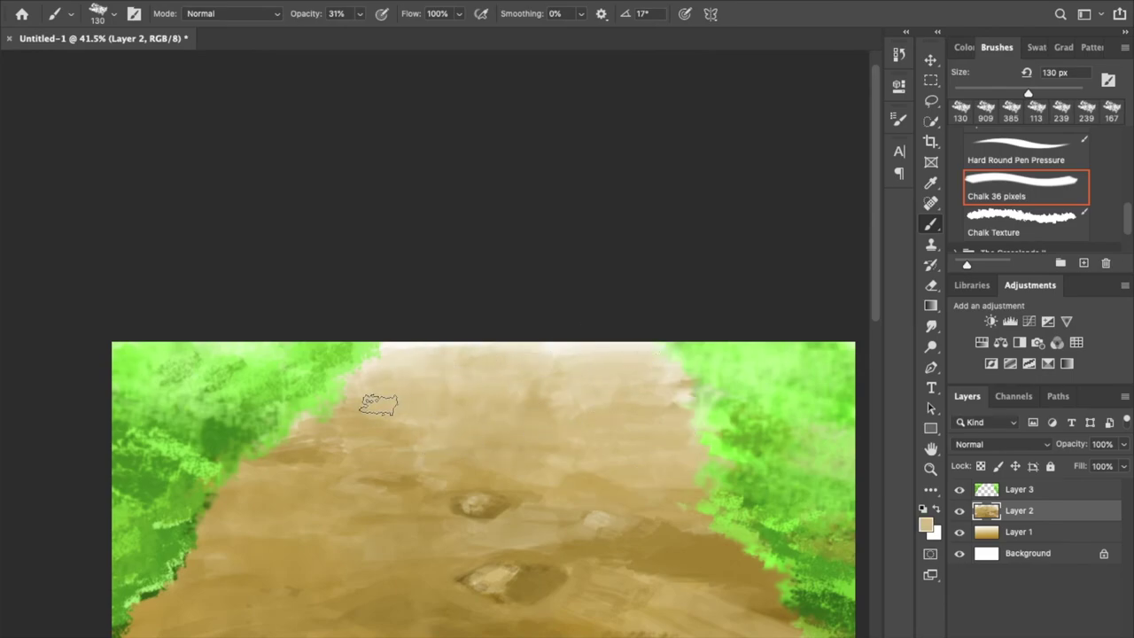
Paint a darker tan stroke across the path, then cover it with lighter tan.
left_click(531, 375, "alt")
left_click_drag(425, 414, 495, 394)
left_click(420, 393, "alt")
left_click_drag(417, 393, 476, 410)
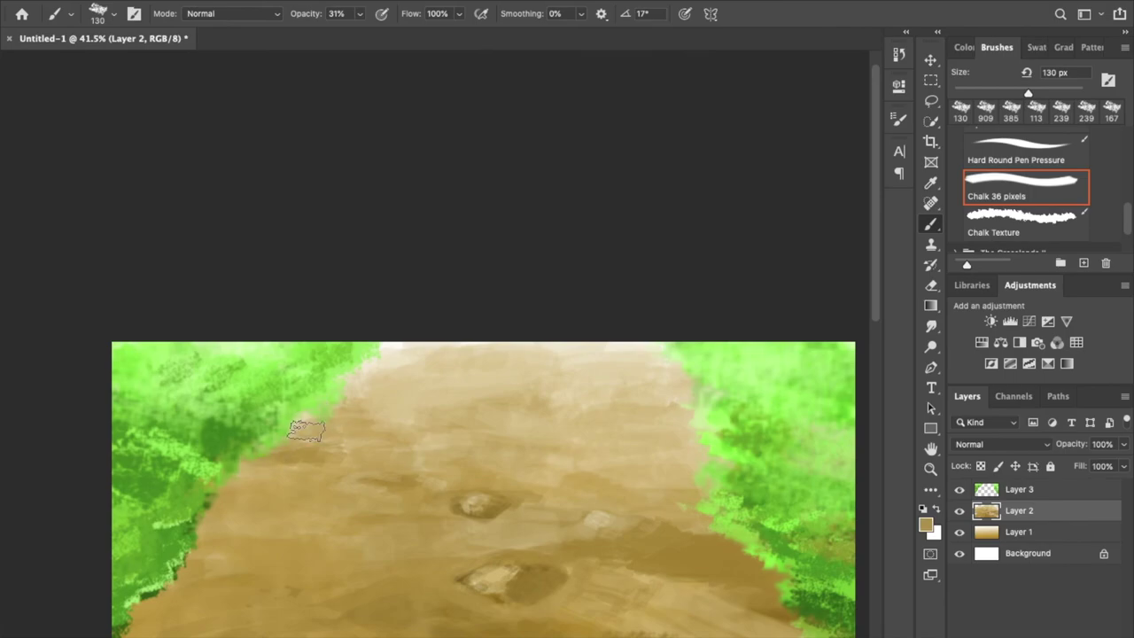
Sample a darker tan and raise opacity to 68%, then return it to 31%.
left_click(235, 487, "alt")
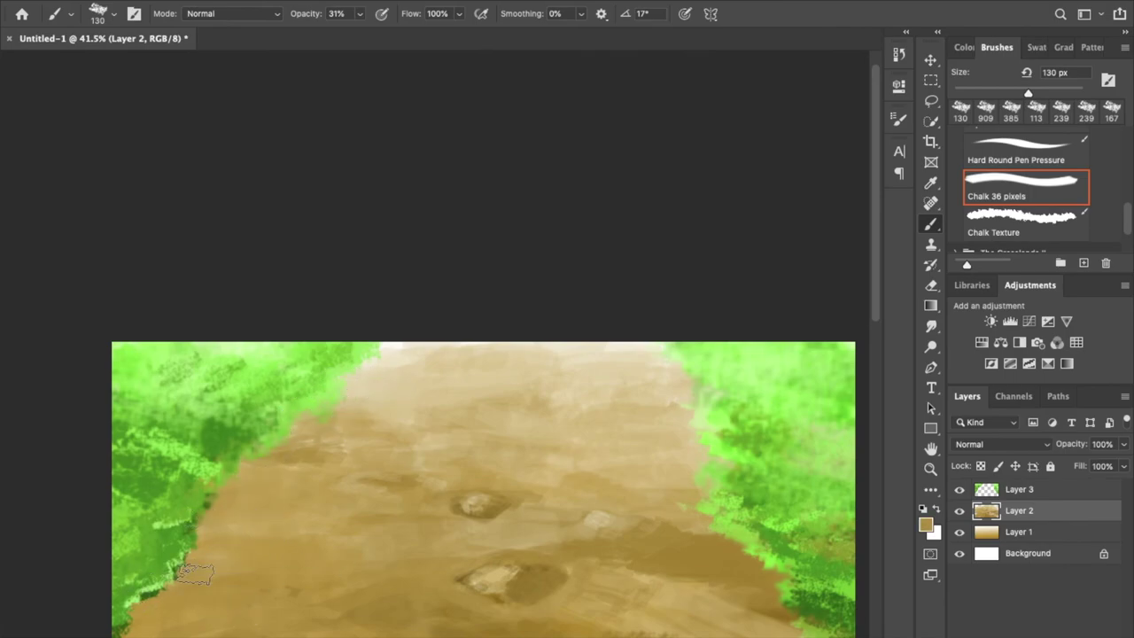
key("6")
key("8")
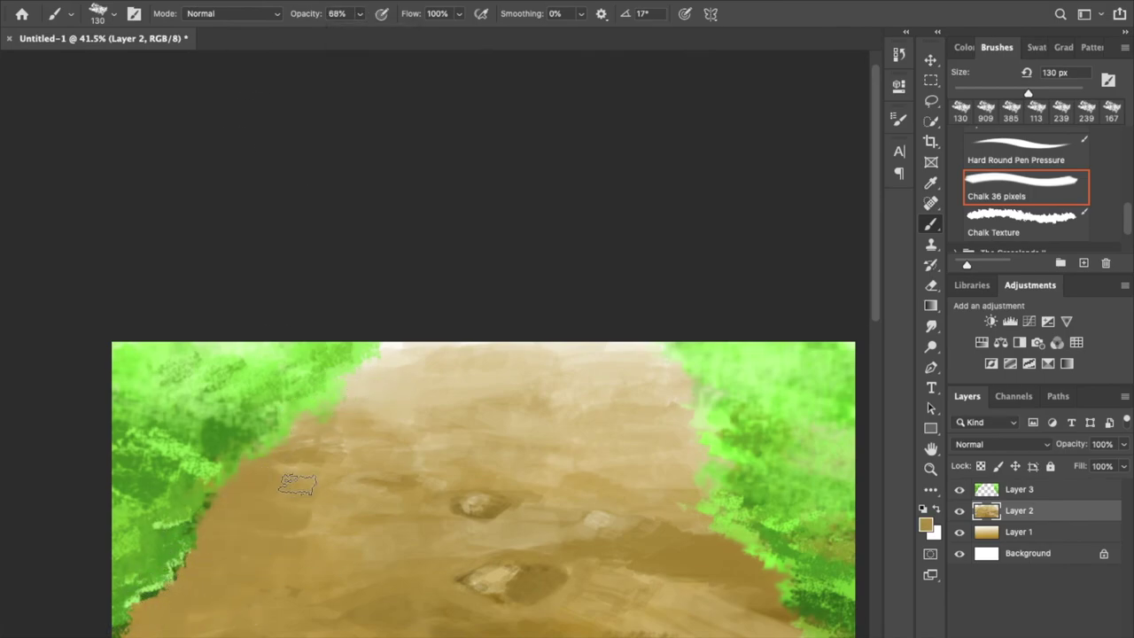
left_click_drag(297, 483, 399, 357)
key("3")
key("1")
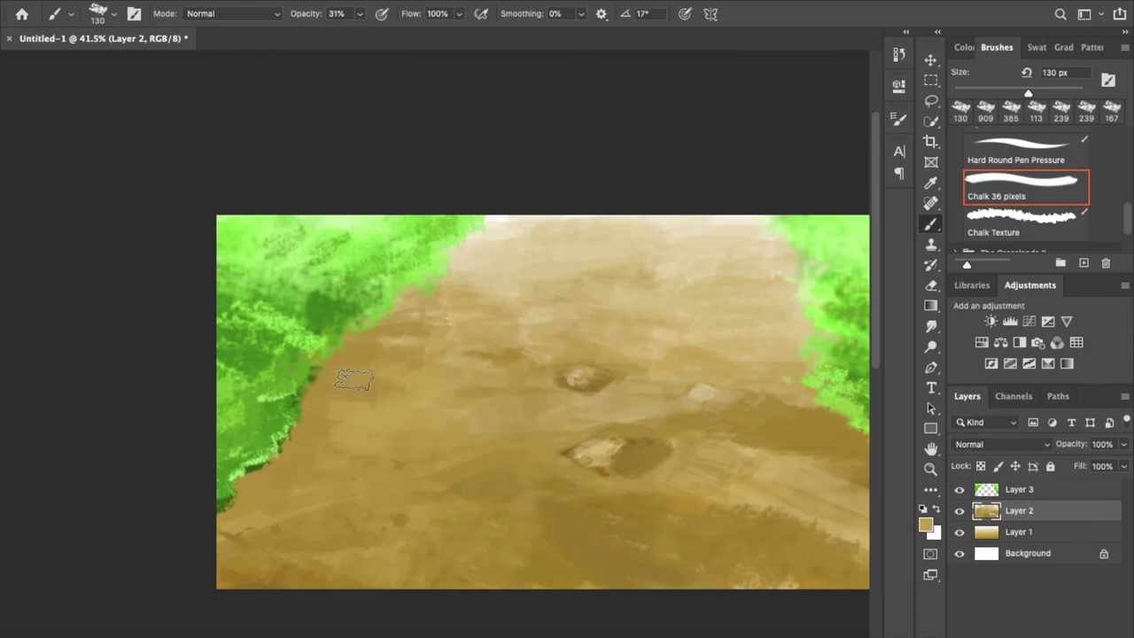
Shrink the brush to 59 px and sample the pale cream at the path's far end.
scroll(316, 470, "right", 5)
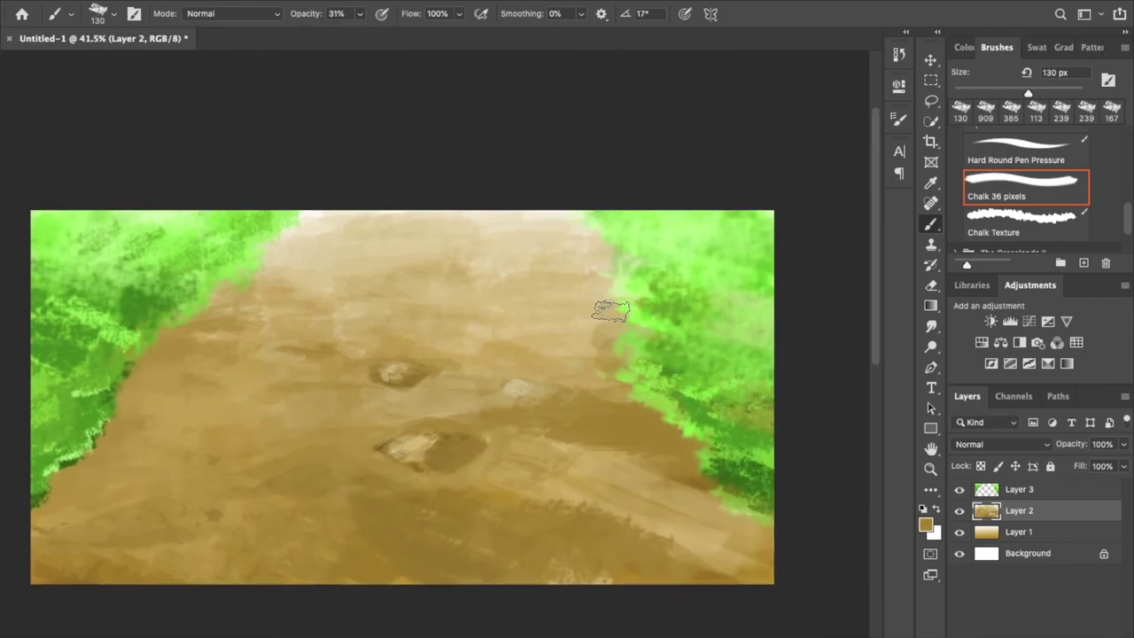
left_click(611, 311, "alt")
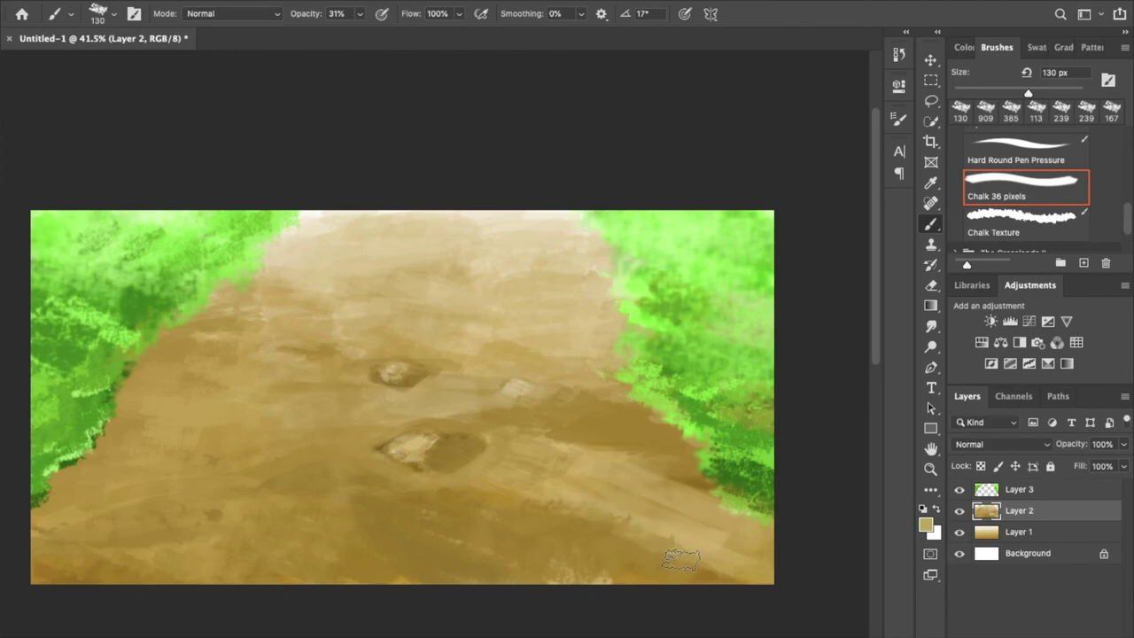
left_click(595, 217, "alt")
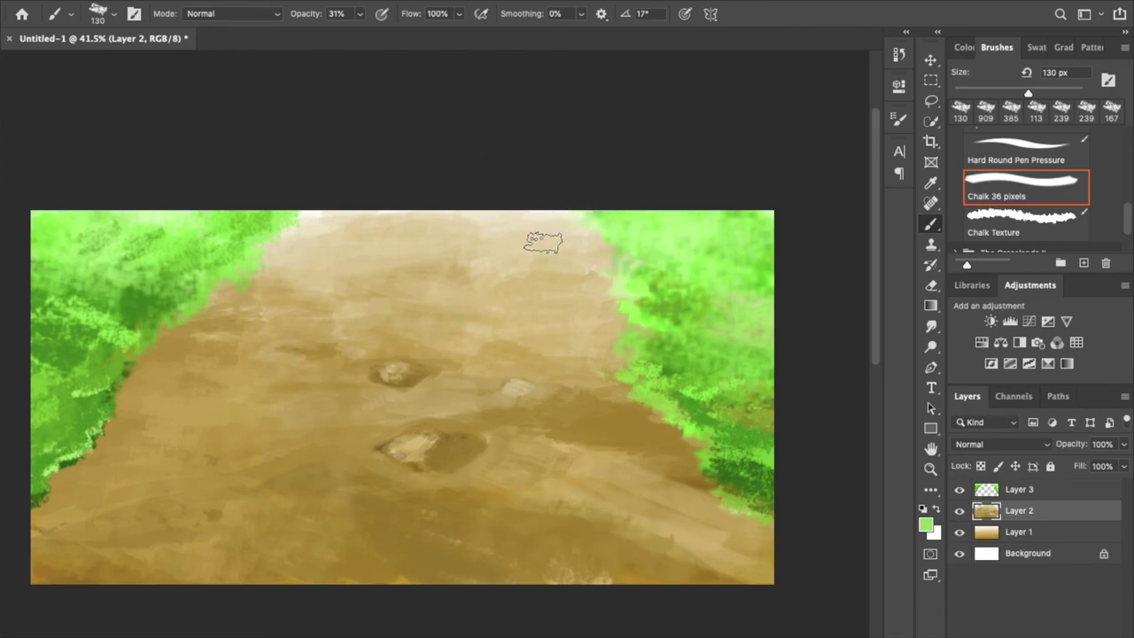
left_click_drag(548, 221, 539, 223)
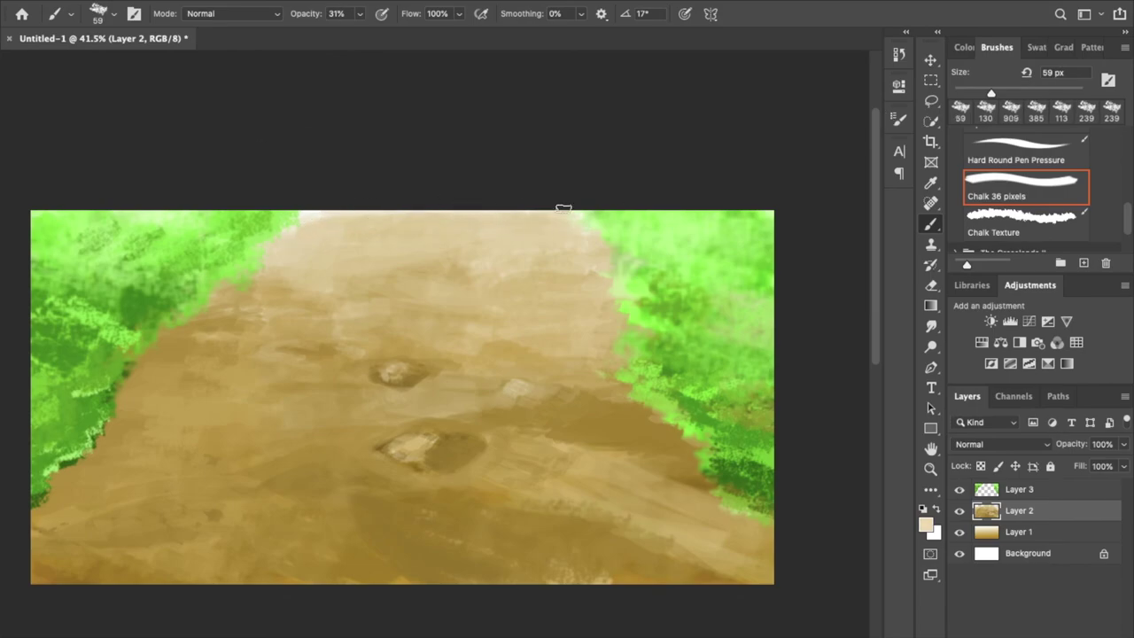
left_click(314, 207, "alt")
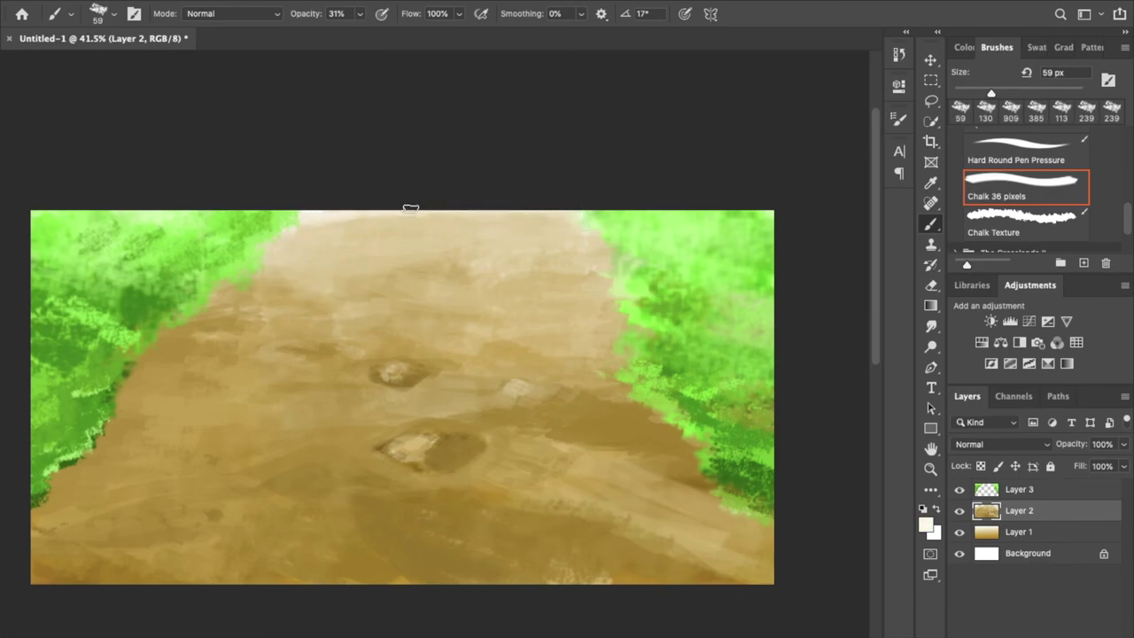